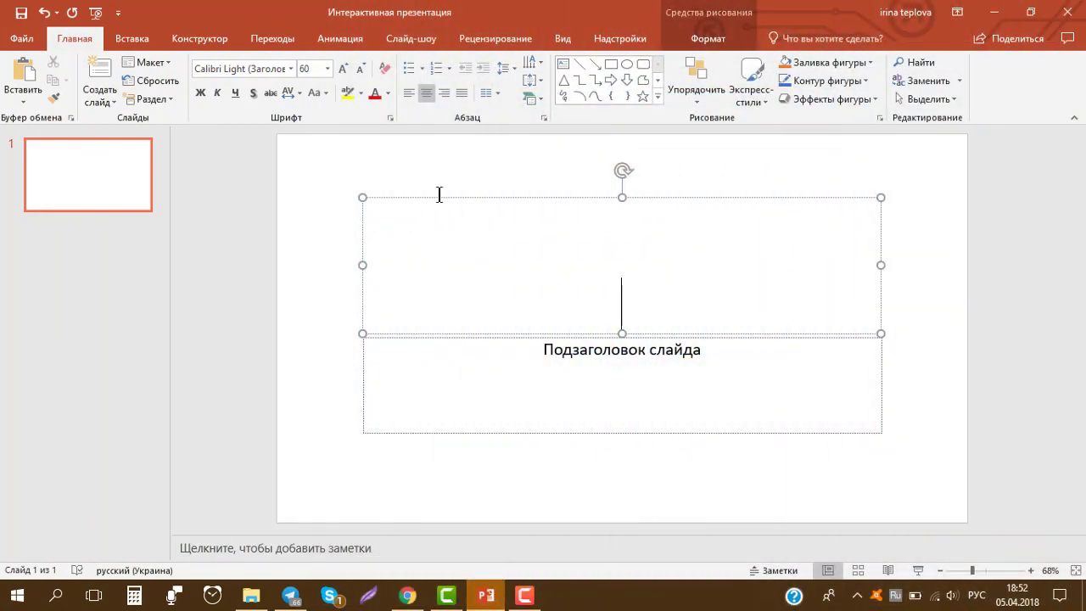
- Show the design themes for the blank presentation 'Интерактивная презентация'
{"action": "left_click", "coordinate": [203, 42]}
- Apply the orange Berlin theme and enter the title 'Интерактивная презентация' on slide 1
{"action": "left_click", "coordinate": [528, 92]}
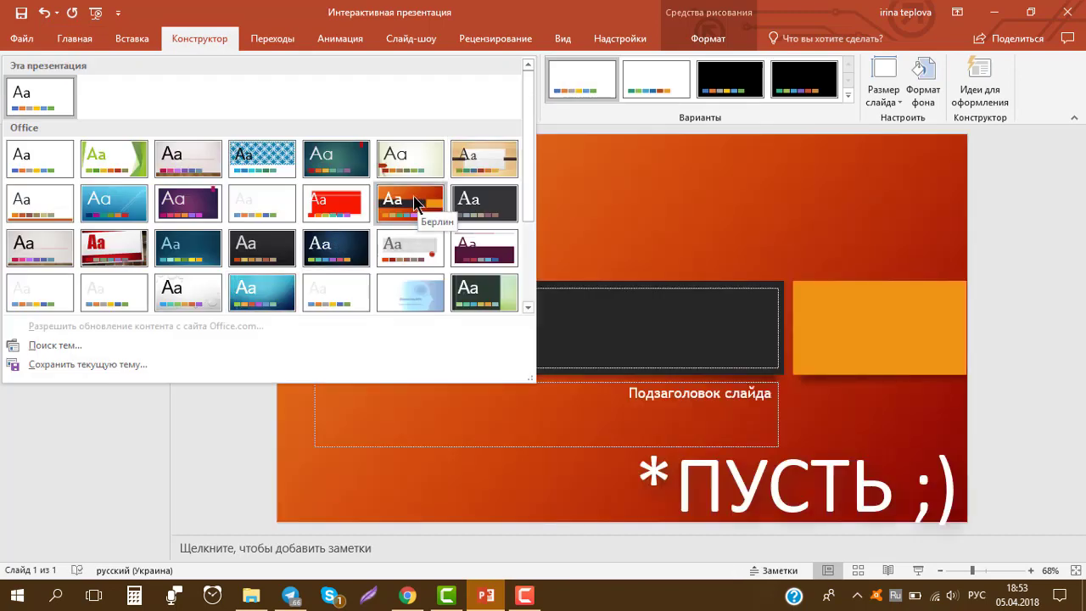
{"action": "left_click", "coordinate": [415, 201]}
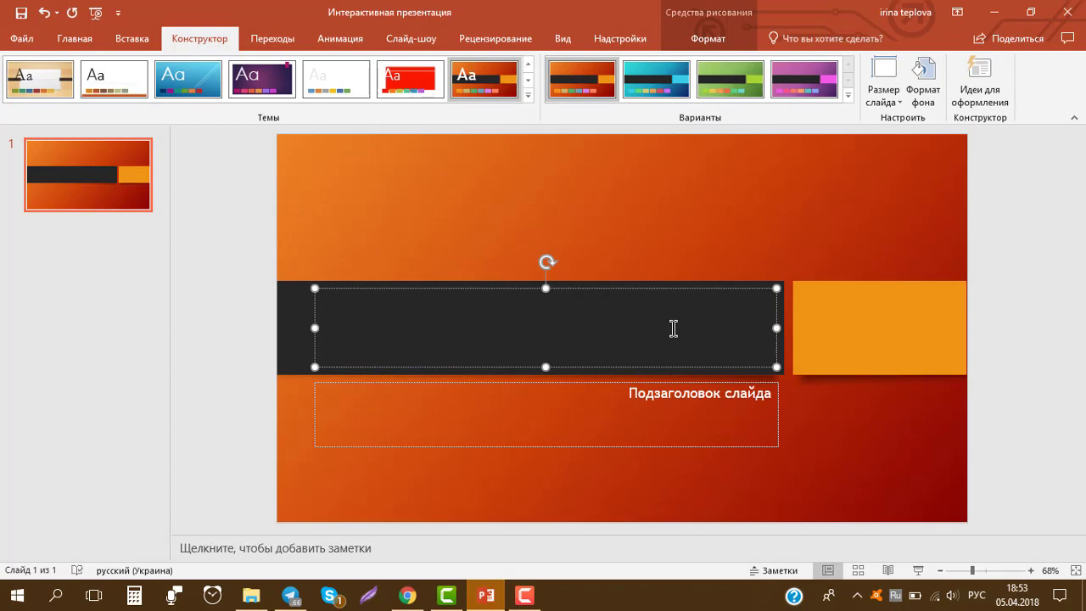
{"action": "type", "text": "Интер"}
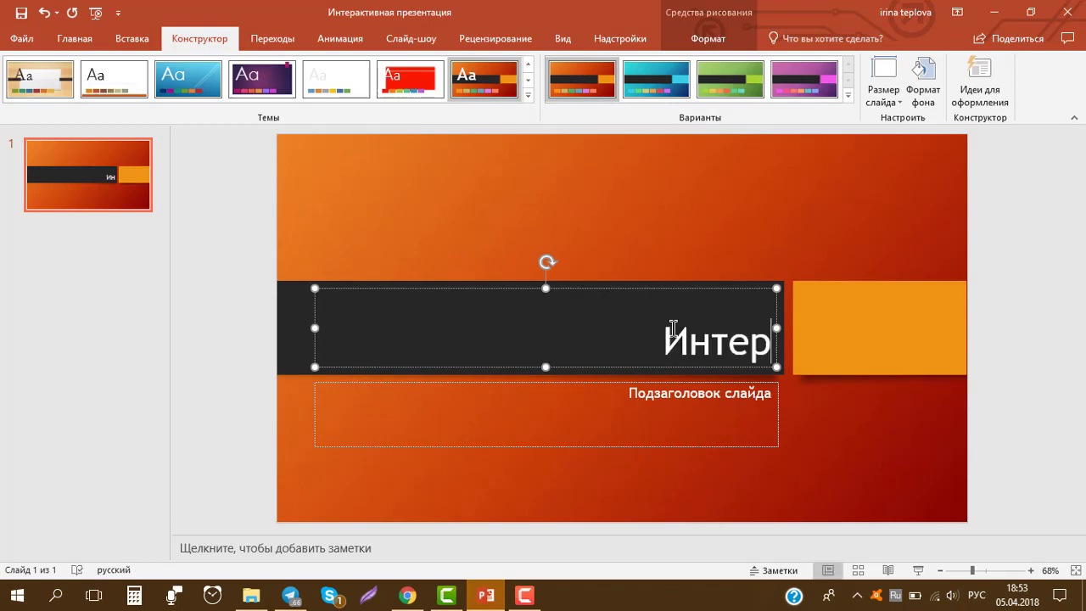
{"action": "type", "text": "актив"}
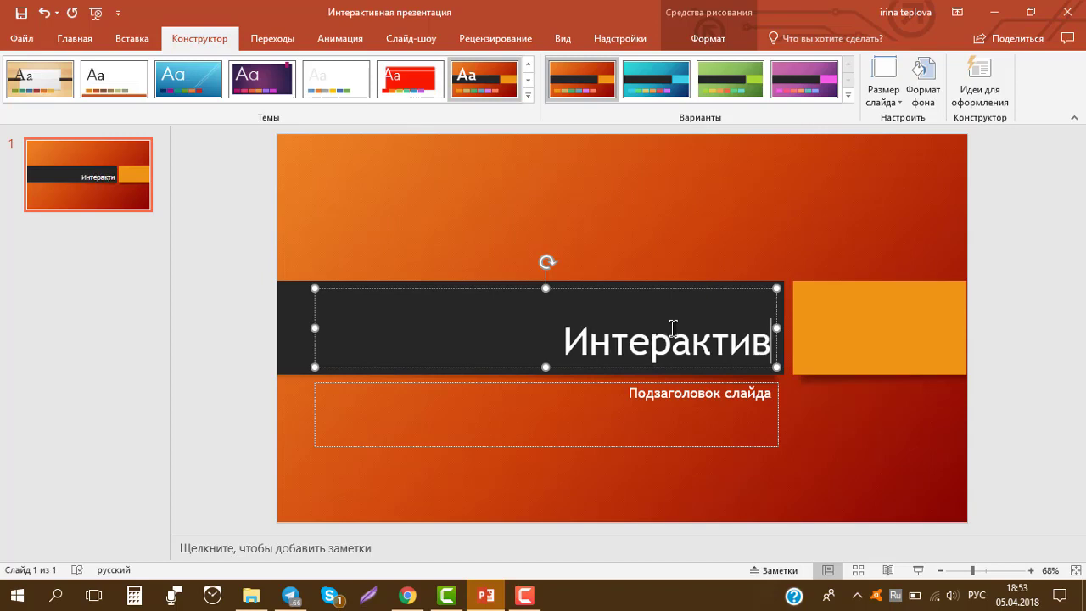
{"action": "type", "text": "а"}
{"action": "key", "text": "BackSpace"}
{"action": "type", "text": "ная пре"}
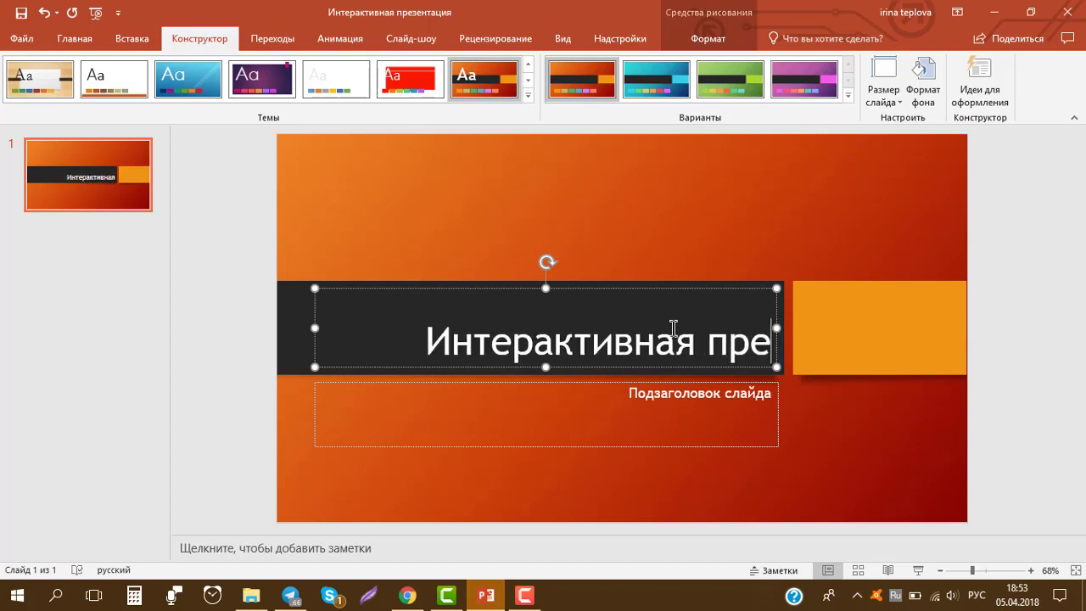
{"action": "type", "text": "зентация"}
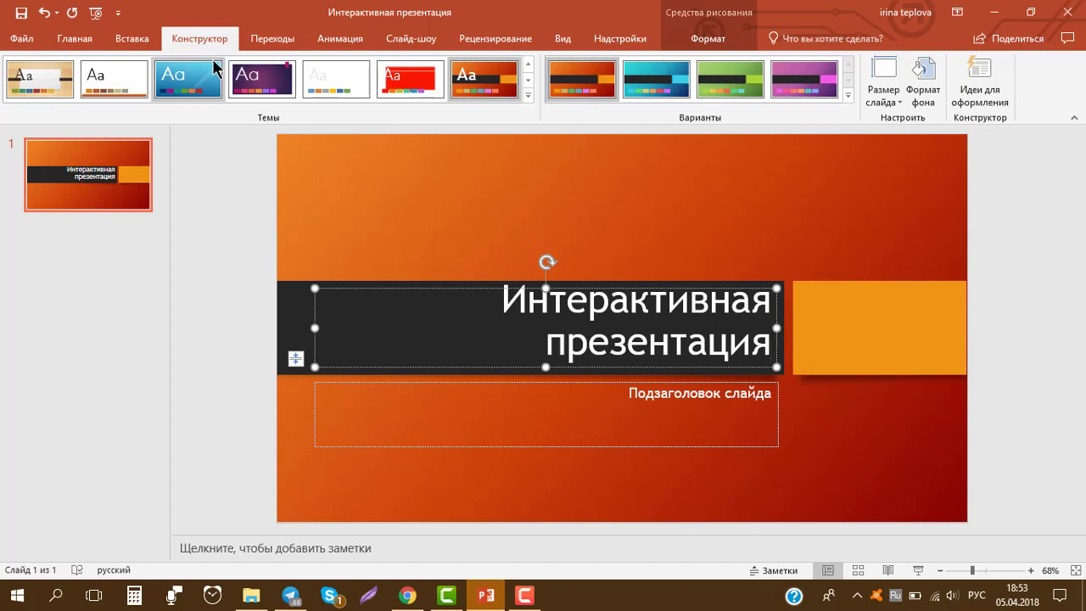
{"action": "key", "text": "ctrl+a"}
- Shrink the title to 44 pt and set it in Segoe UI
{"action": "left_click", "coordinate": [75, 38]}
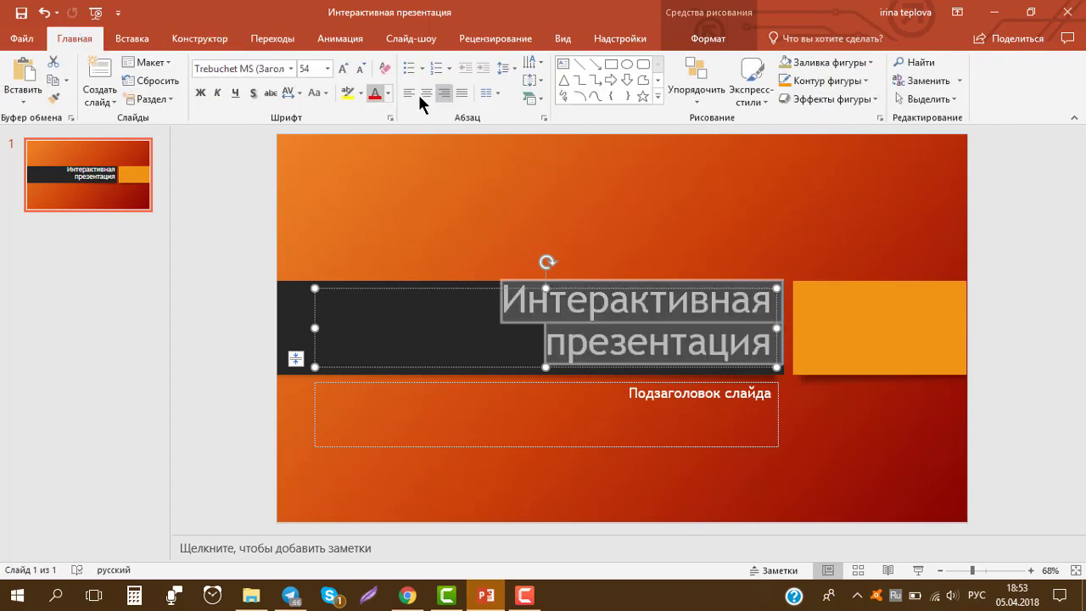
{"action": "left_click", "coordinate": [361, 68]}
{"action": "left_click", "coordinate": [361, 68]}
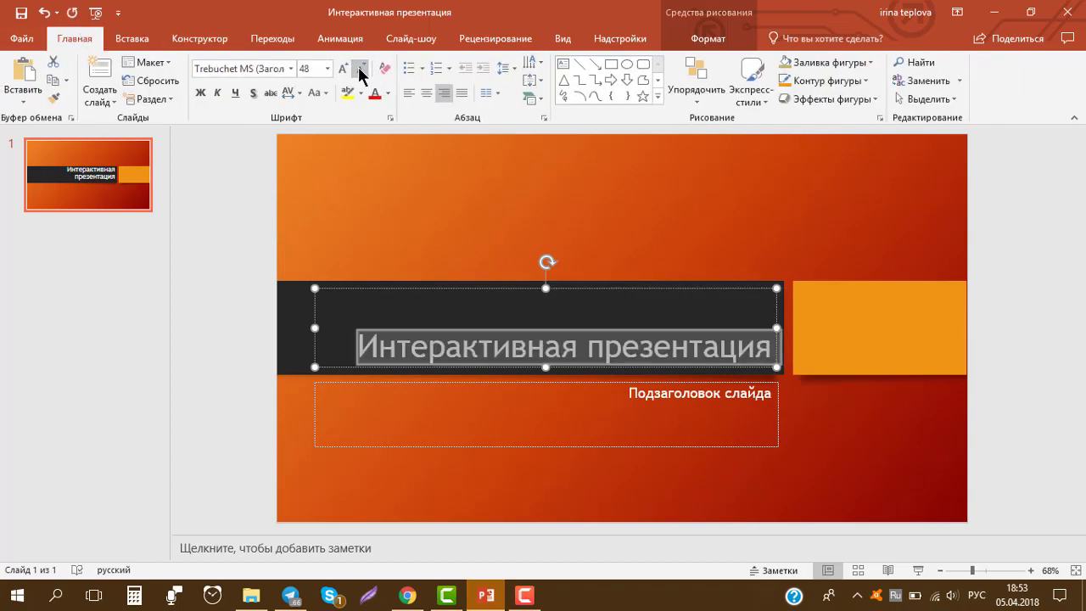
{"action": "left_click", "coordinate": [292, 73]}
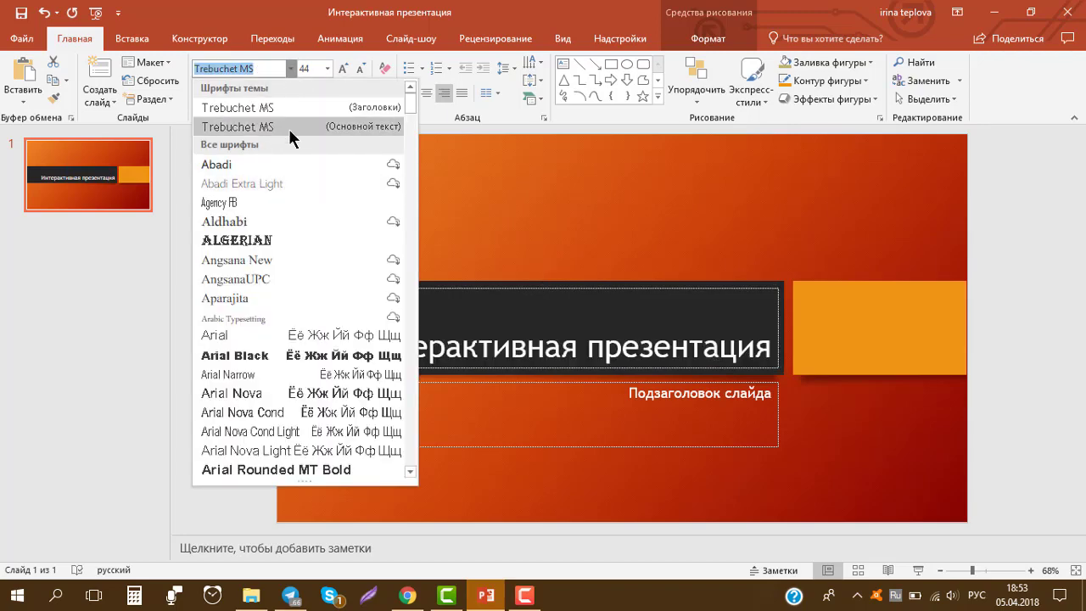
{"action": "scroll", "coordinate": [349, 229], "scroll_direction": "down", "scroll_amount": 1}
{"action": "scroll", "coordinate": [350, 229], "scroll_direction": "down", "scroll_amount": 6}
{"action": "scroll", "coordinate": [349, 229], "scroll_direction": "down", "scroll_amount": 7}
{"action": "scroll", "coordinate": [349, 230], "scroll_direction": "down", "scroll_amount": 4}
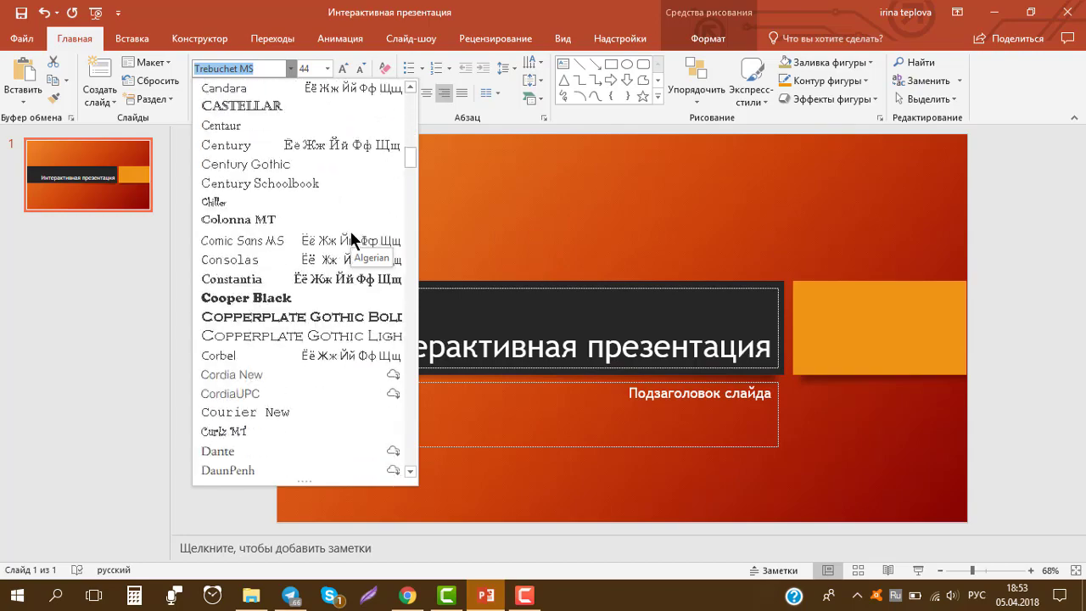
{"action": "scroll", "coordinate": [349, 230], "scroll_direction": "down", "scroll_amount": 8}
{"action": "scroll", "coordinate": [349, 228], "scroll_direction": "down", "scroll_amount": 8}
{"action": "scroll", "coordinate": [351, 231], "scroll_direction": "down", "scroll_amount": 9}
{"action": "scroll", "coordinate": [350, 228], "scroll_direction": "down", "scroll_amount": 8}
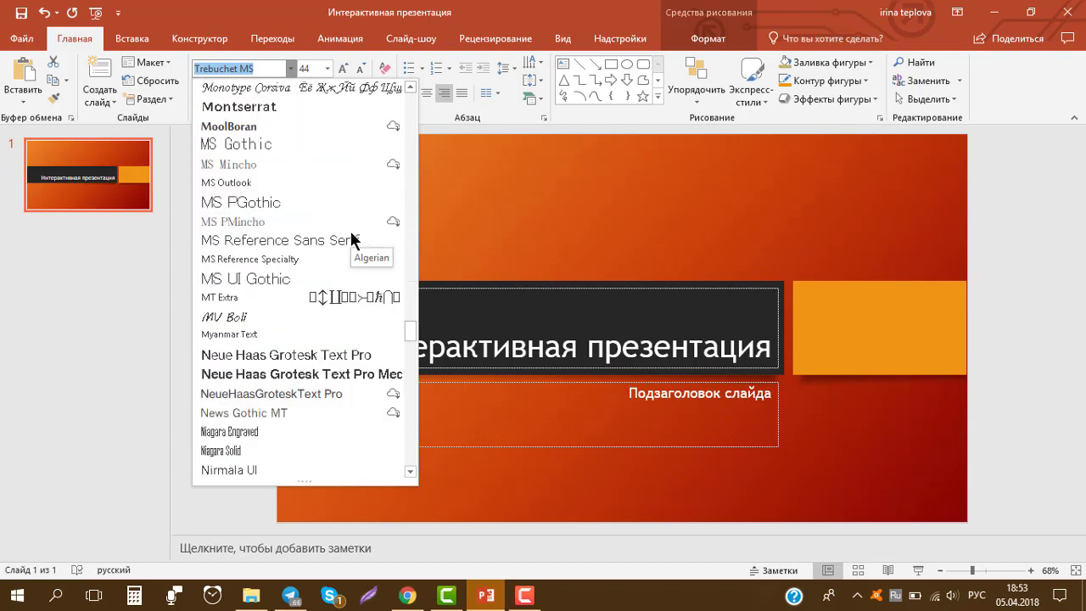
{"action": "scroll", "coordinate": [350, 229], "scroll_direction": "down", "scroll_amount": 10}
{"action": "left_click", "coordinate": [244, 361]}
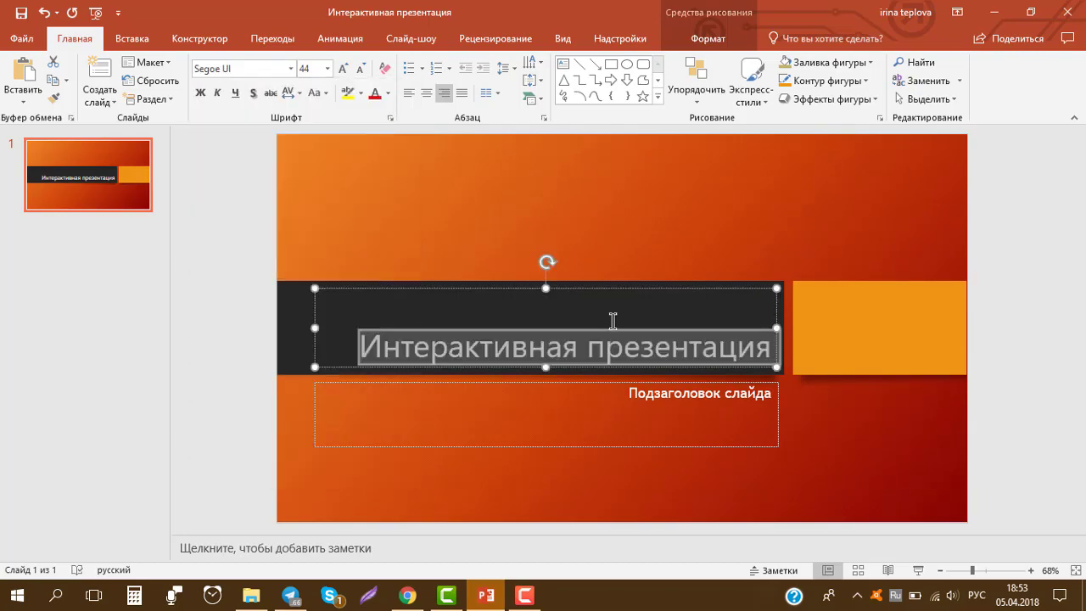
- Deselect the title and leave the subtitle placeholder empty
{"action": "left_click", "coordinate": [958, 463]}
{"action": "left_click", "coordinate": [750, 397]}
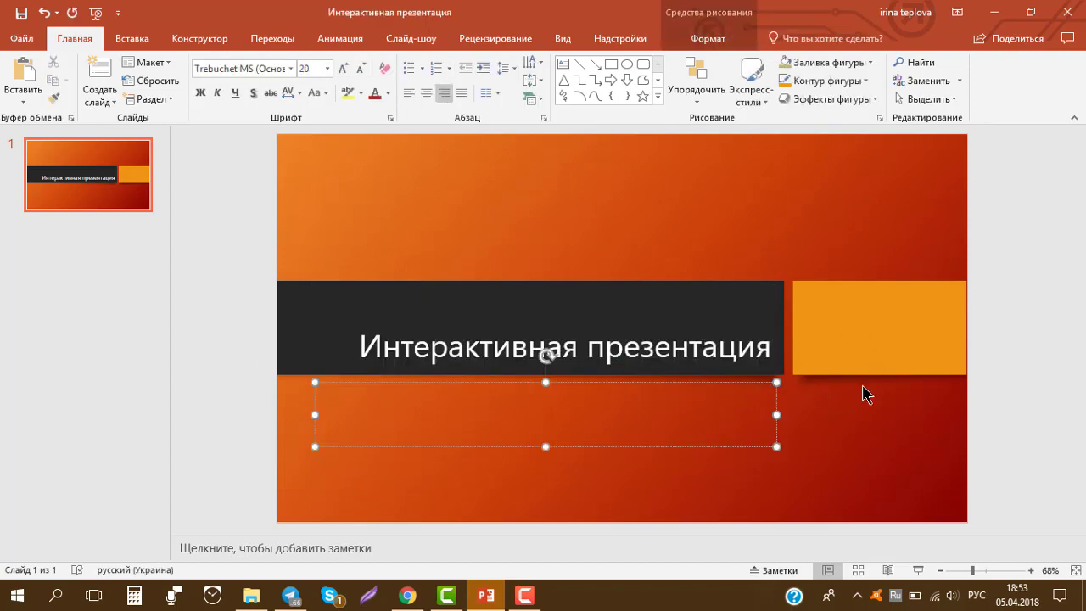
{"action": "left_click", "coordinate": [848, 431]}
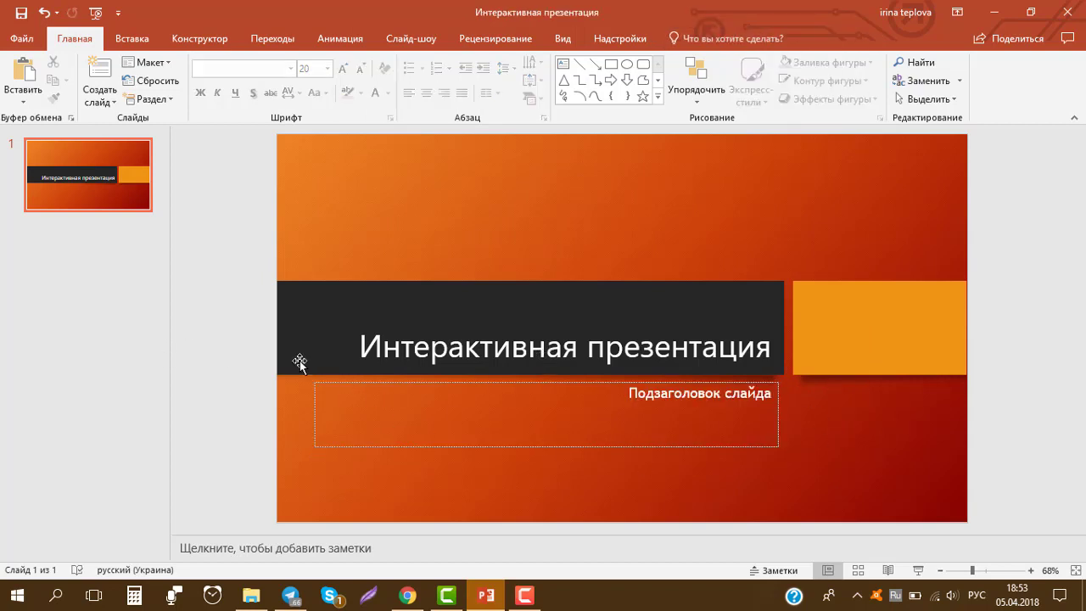
- Add slide 2 titled 'Интерактивная презентация' and delete its empty body placeholder
{"action": "left_click", "coordinate": [107, 79]}
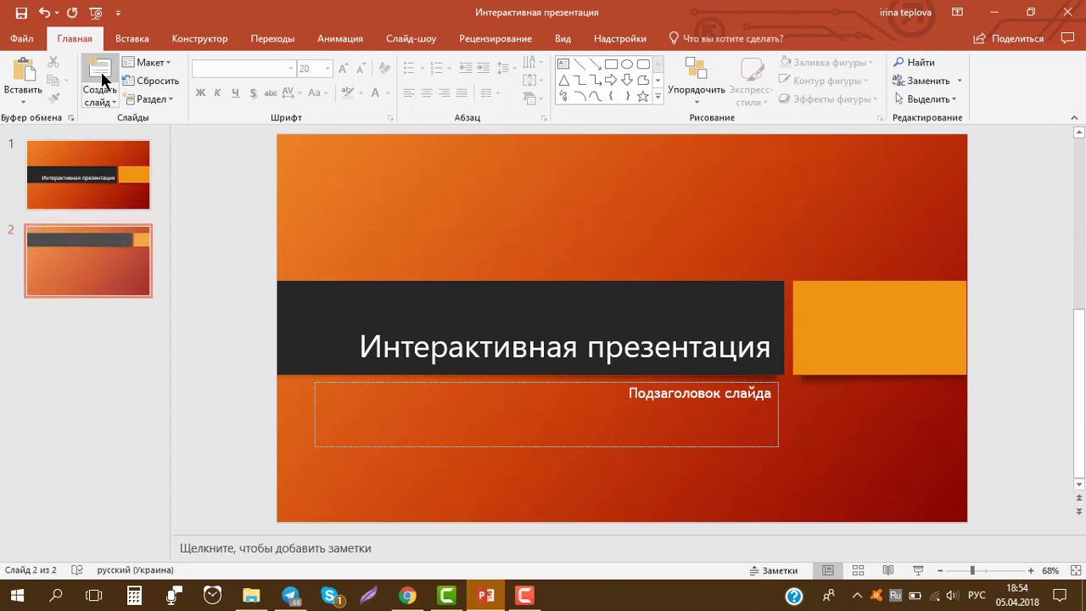
{"action": "left_click", "coordinate": [613, 188]}
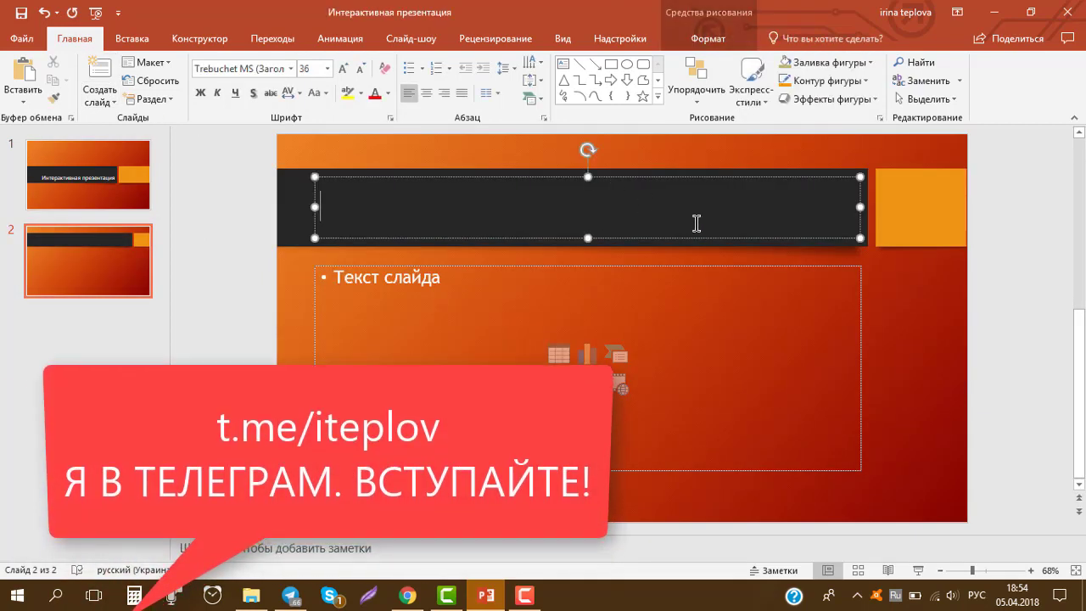
{"action": "type", "text": "Ин"}
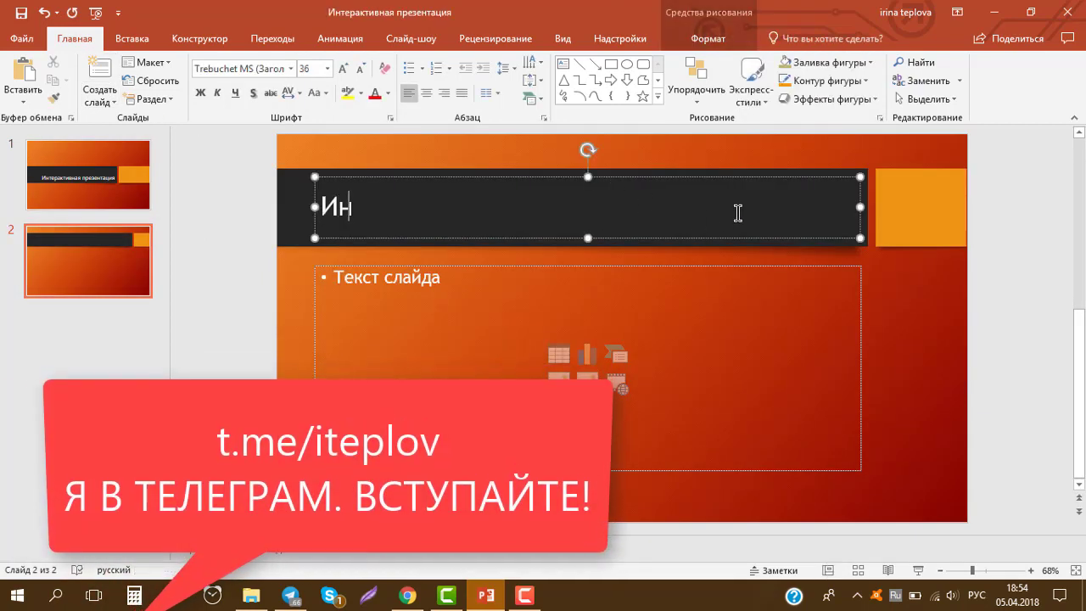
{"action": "type", "text": "тер"}
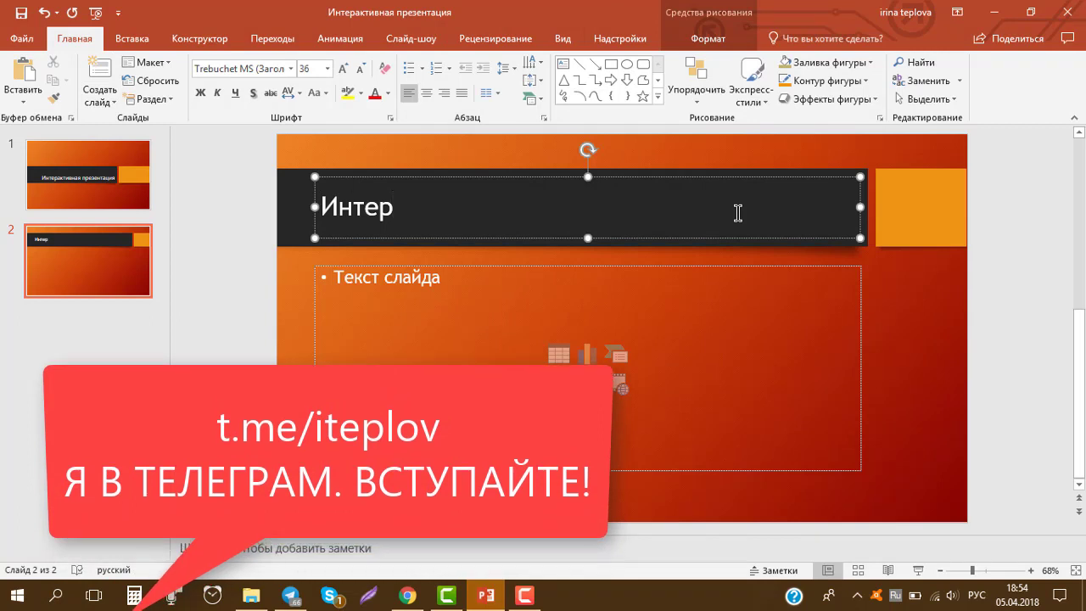
{"action": "type", "text": "активна"}
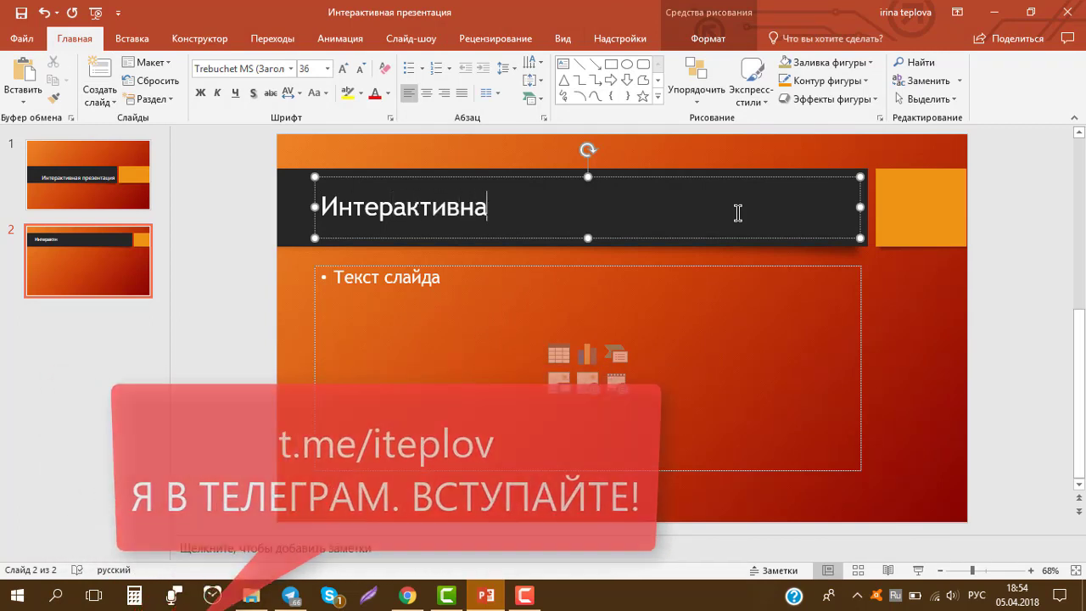
{"action": "type", "text": "я презент"}
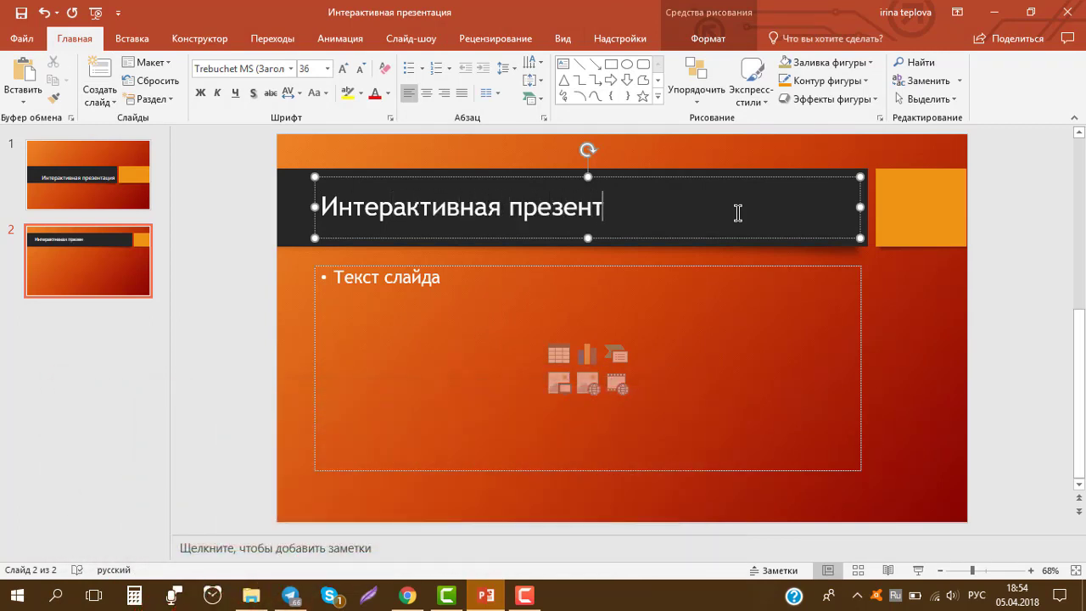
{"action": "type", "text": "ация"}
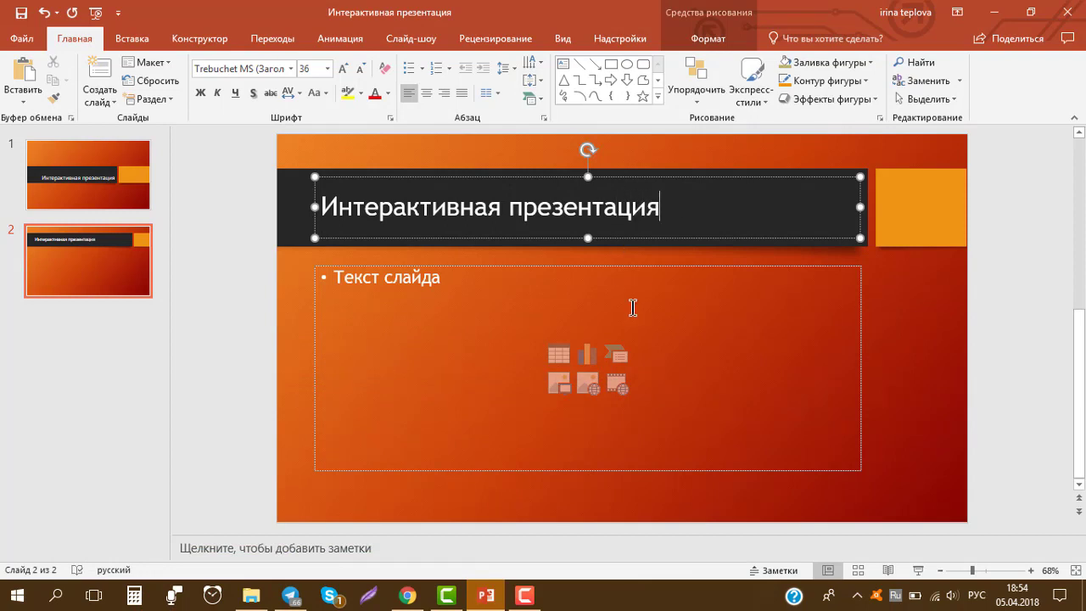
{"action": "left_click", "coordinate": [662, 285]}
{"action": "left_click", "coordinate": [677, 268]}
{"action": "key", "text": "Delete"}
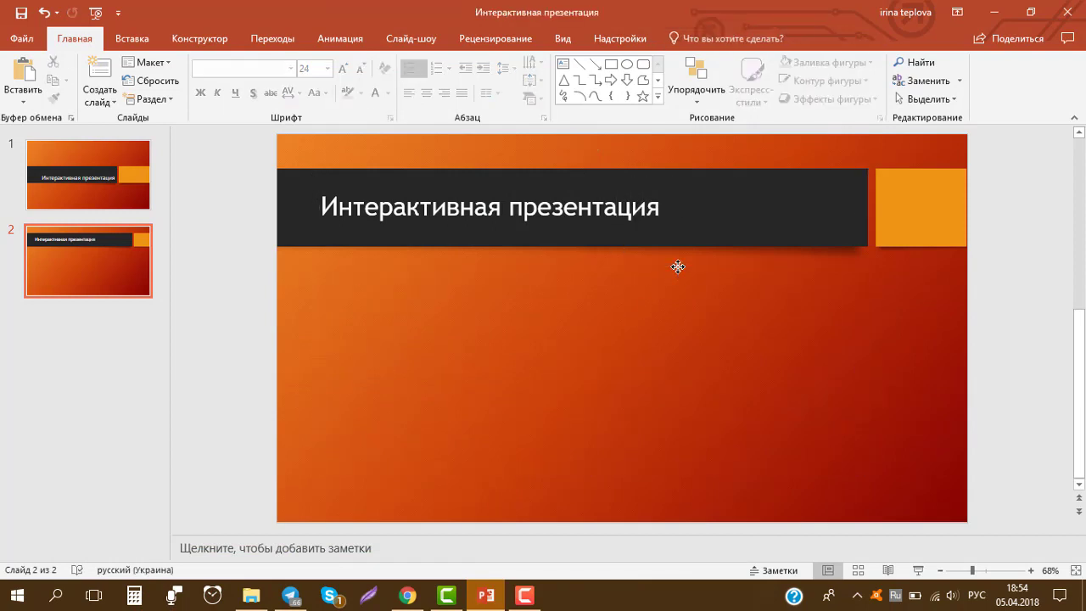
- Draw a trial star shape on slide 2, then delete it
{"action": "left_click", "coordinate": [140, 41]}
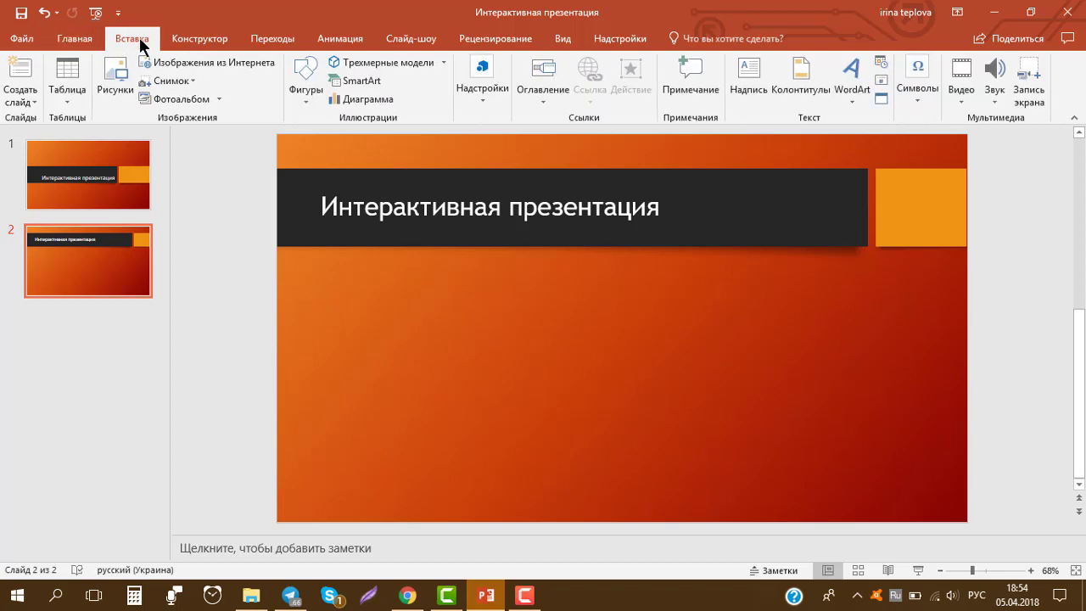
{"action": "left_click", "coordinate": [307, 93]}
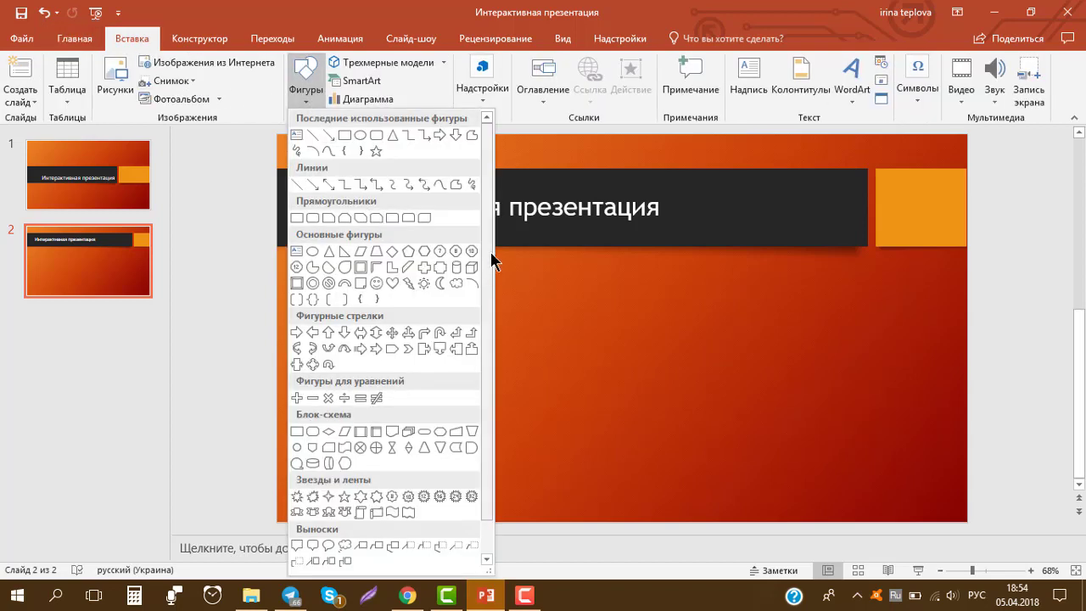
{"action": "scroll", "coordinate": [493, 268], "scroll_direction": "down", "scroll_amount": 2}
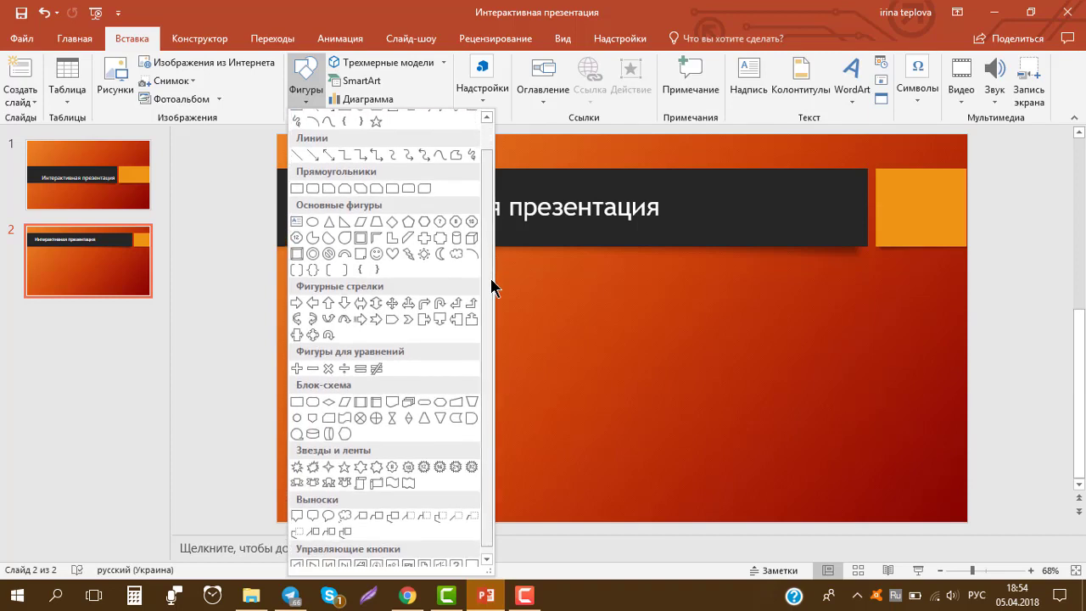
{"action": "left_click", "coordinate": [311, 467]}
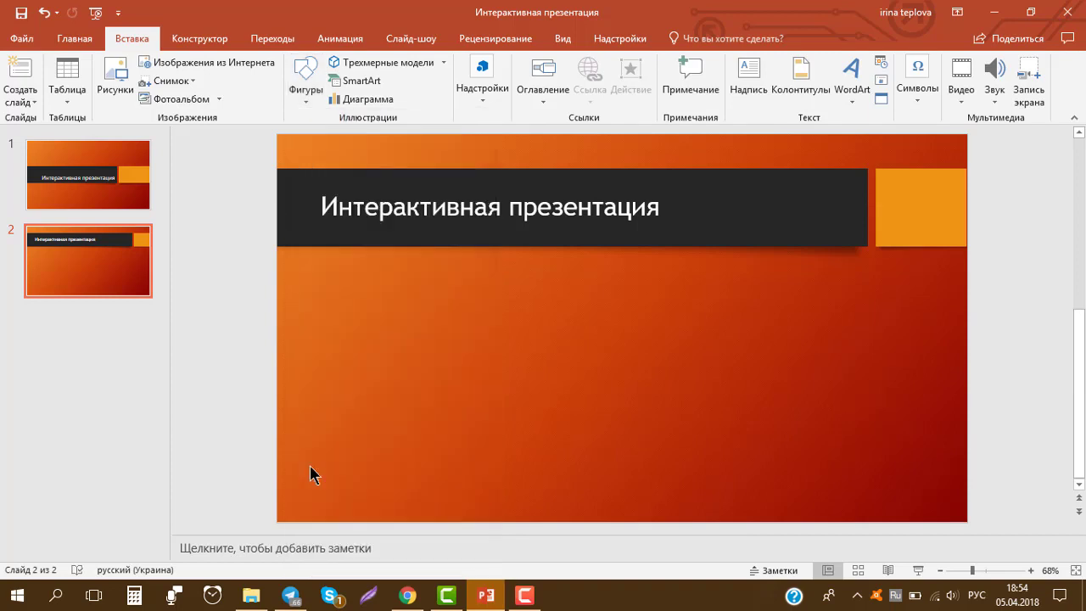
{"action": "left_click_drag", "start_coordinate": [360, 314], "coordinate": [581, 480]}
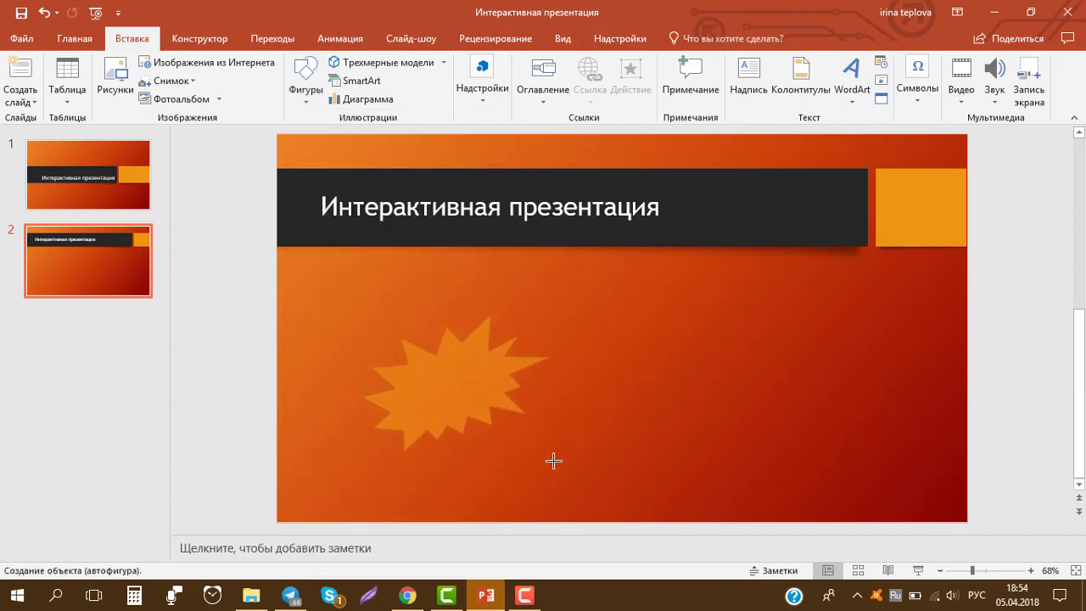
{"action": "key", "text": "Delete"}
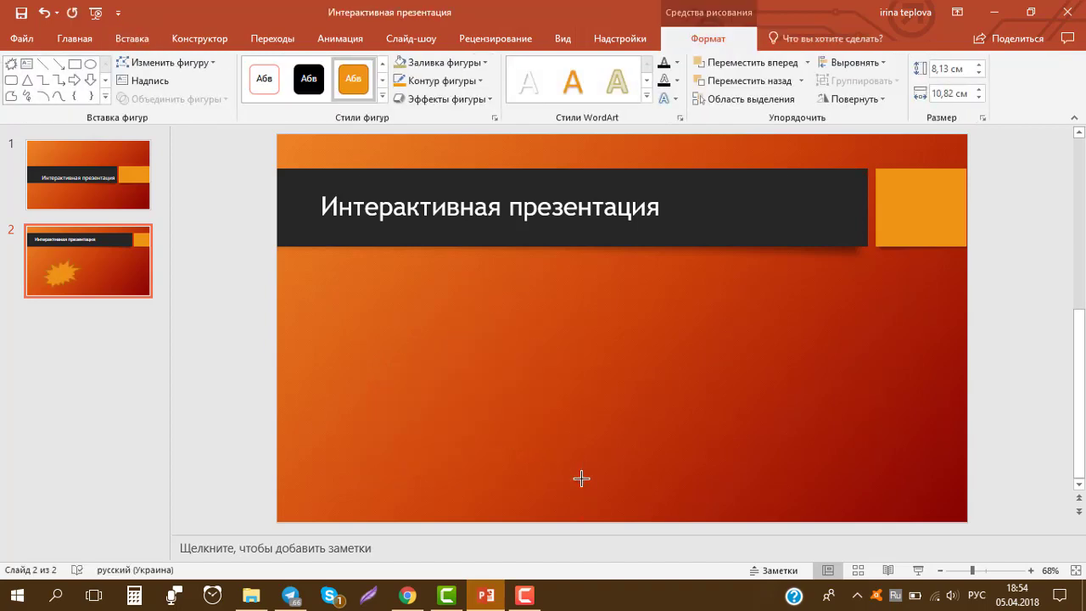
- Pick the Cloud shape from the Basic Shapes gallery
{"action": "left_click", "coordinate": [136, 39]}
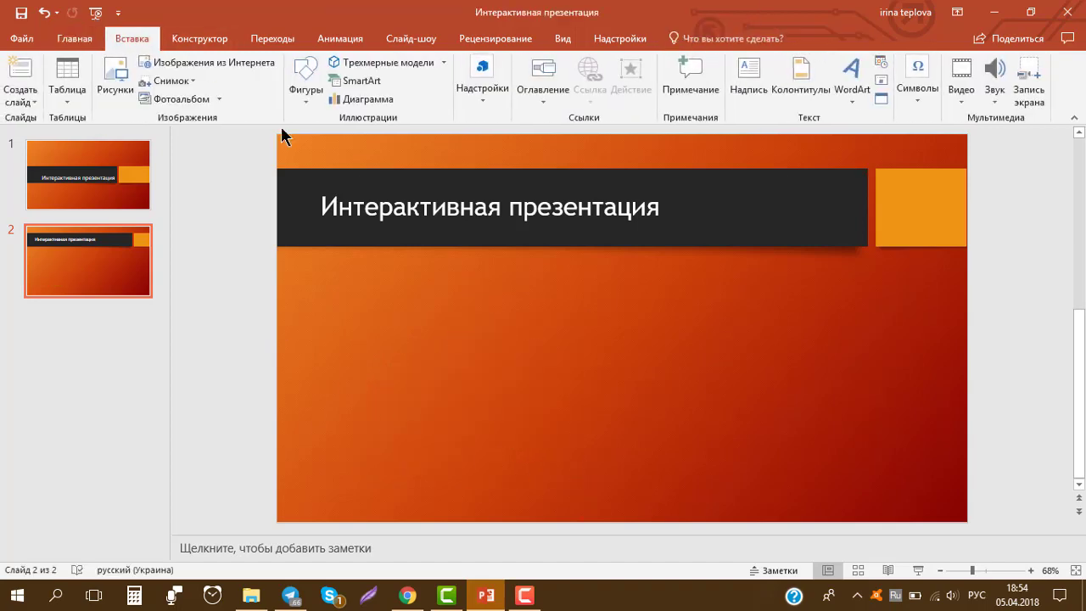
{"action": "left_click", "coordinate": [293, 95]}
{"action": "scroll", "coordinate": [330, 271], "scroll_direction": "down", "scroll_amount": 1}
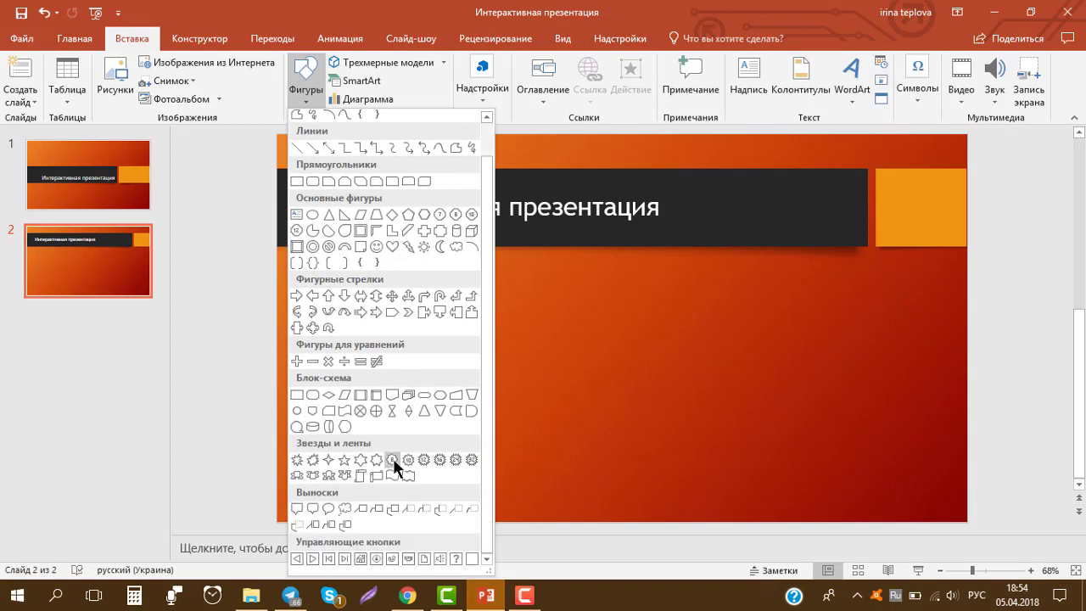
{"action": "scroll", "coordinate": [433, 459], "scroll_direction": "up", "scroll_amount": 1}
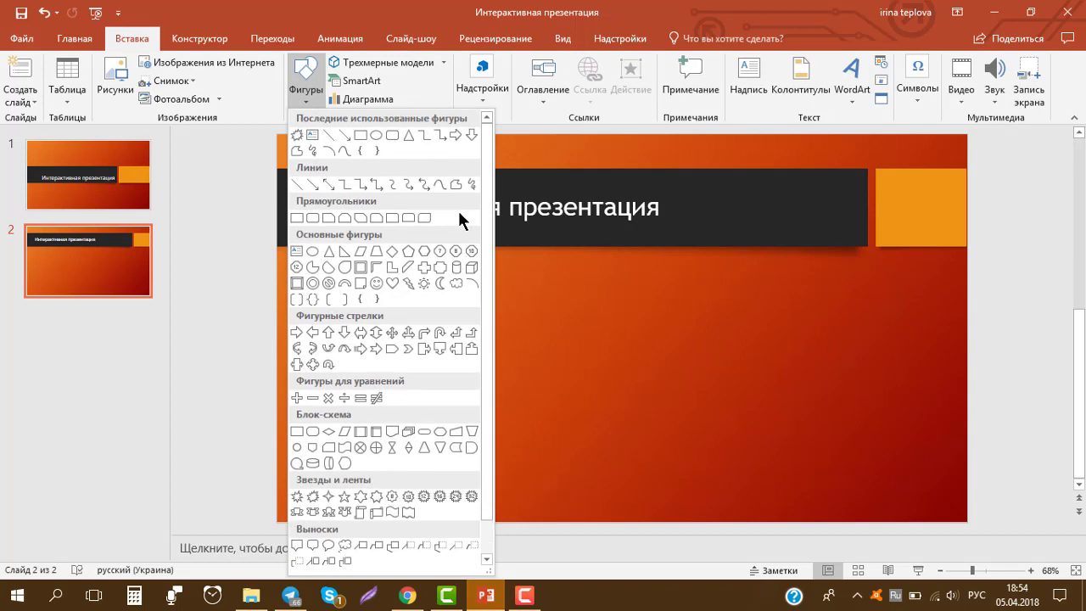
{"action": "left_click", "coordinate": [456, 283]}
- Draw a small cloud under the title and label it ПЕРВЫЙ ПУНКТ
{"action": "left_click_drag", "start_coordinate": [335, 309], "coordinate": [570, 463]}
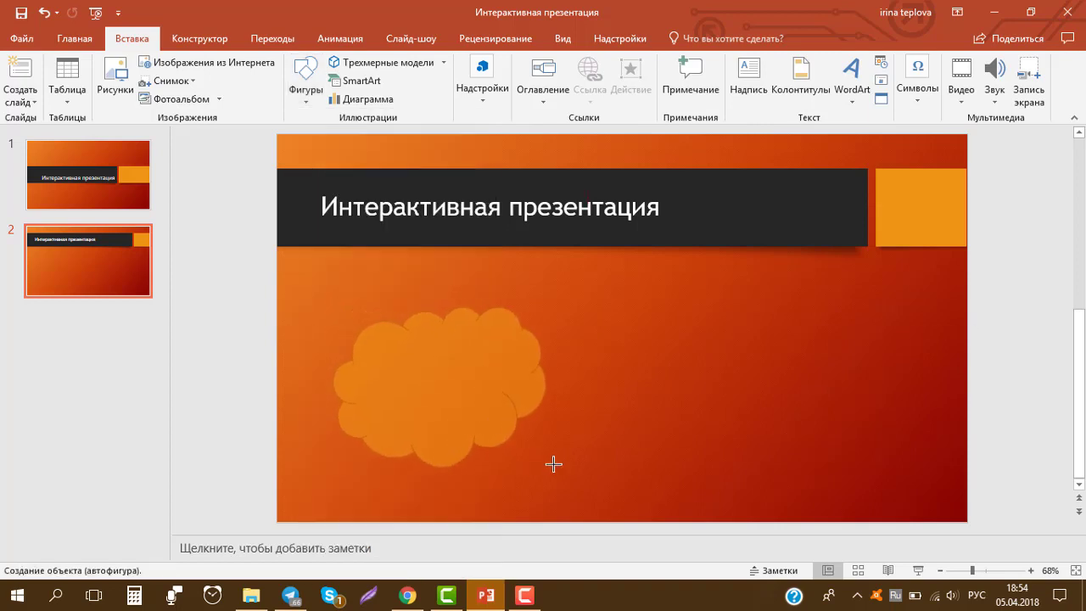
{"action": "left_click_drag", "start_coordinate": [529, 405], "coordinate": [485, 359]}
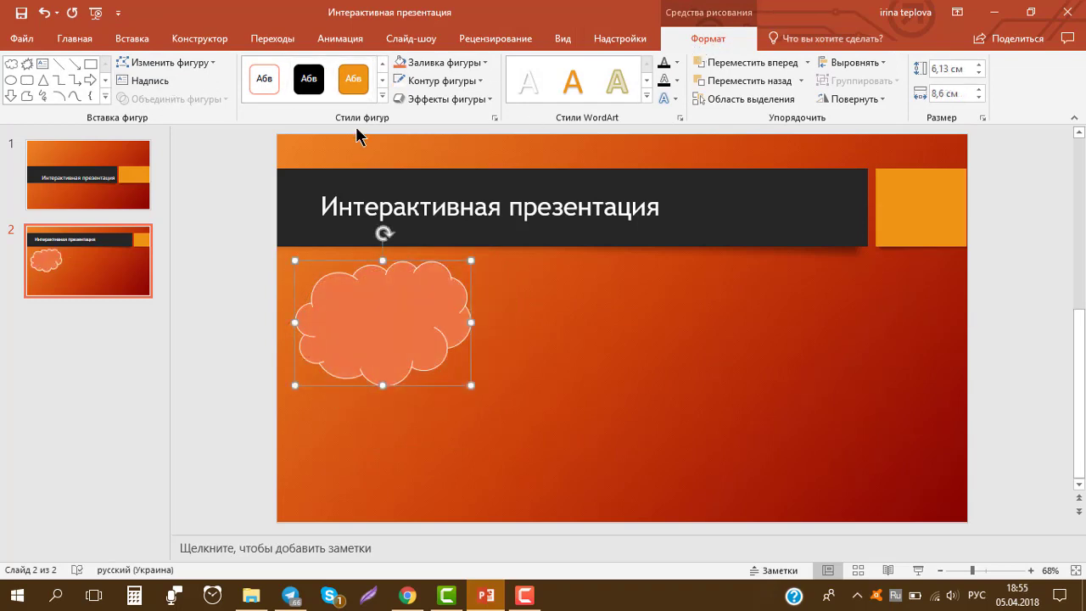
{"action": "left_click", "coordinate": [147, 82]}
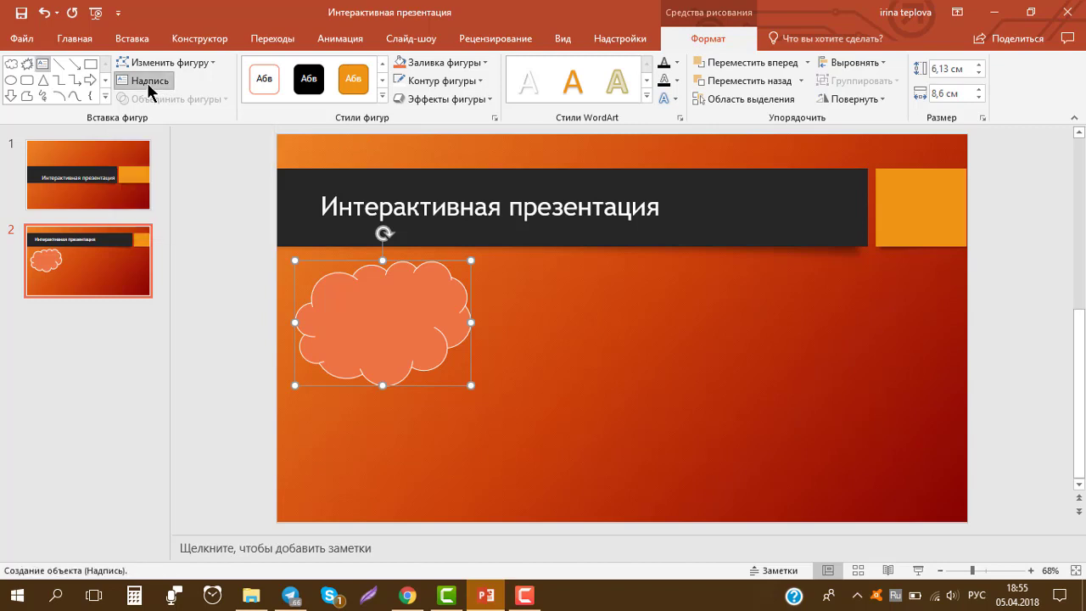
{"action": "left_click", "coordinate": [383, 322]}
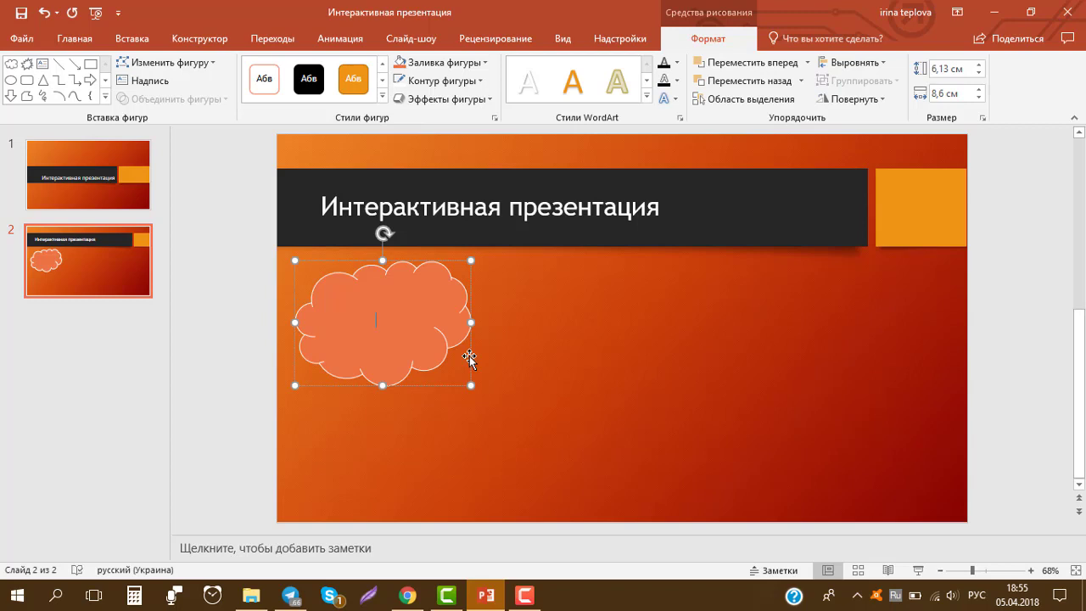
{"action": "type", "text": "ПРЕРВ"}
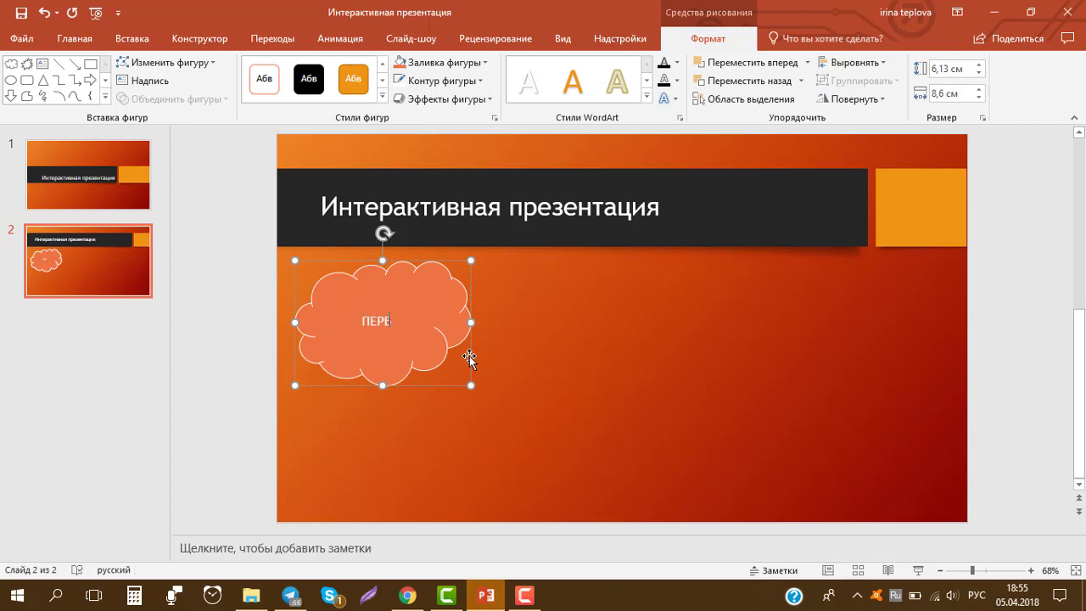
{"action": "type", "text": "ЫЙ ПУНКТ"}
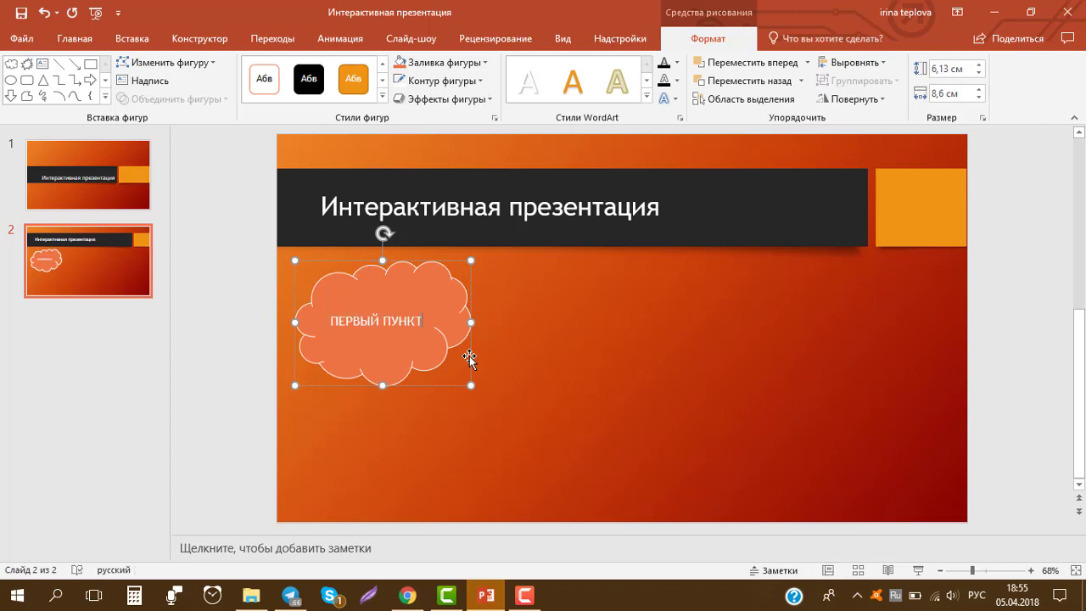
{"action": "key", "text": "ctrl+a"}
- Enlarge the cloud's ПЕРВЫЙ ПУНКТ label to 32 pt in Segoe UI
{"action": "left_click", "coordinate": [75, 46]}
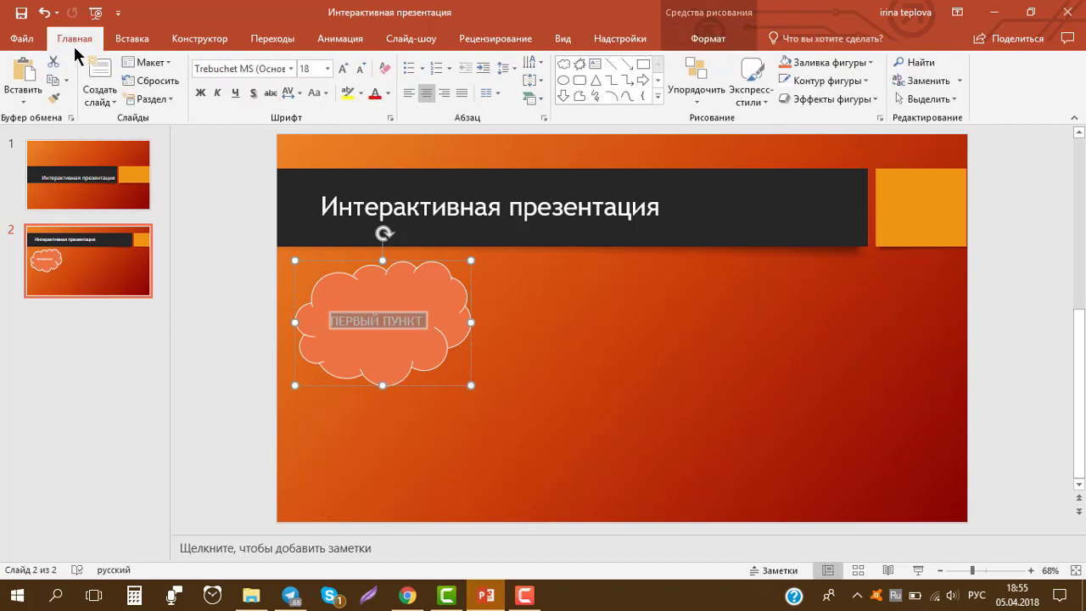
{"action": "left_click", "coordinate": [343, 70]}
{"action": "left_click", "coordinate": [342, 70]}
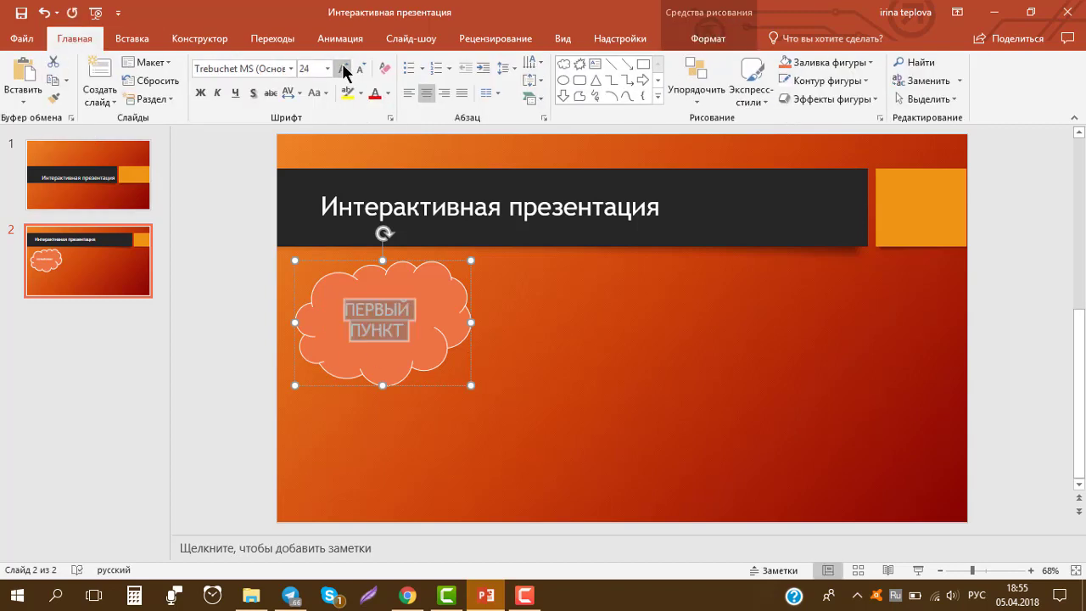
{"action": "left_click", "coordinate": [343, 69]}
{"action": "left_click", "coordinate": [343, 69]}
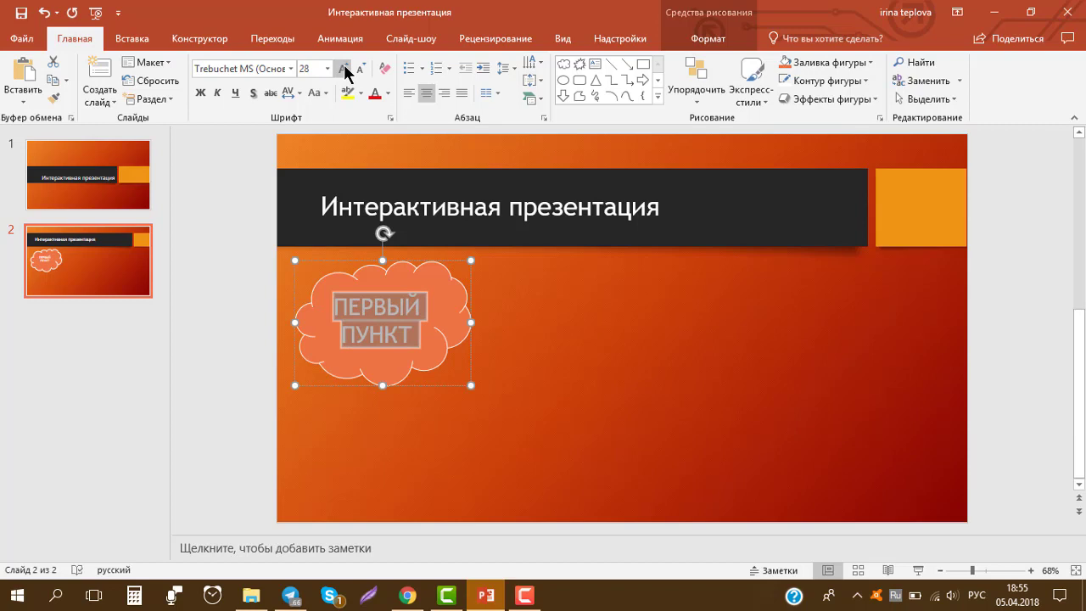
{"action": "left_click", "coordinate": [291, 68]}
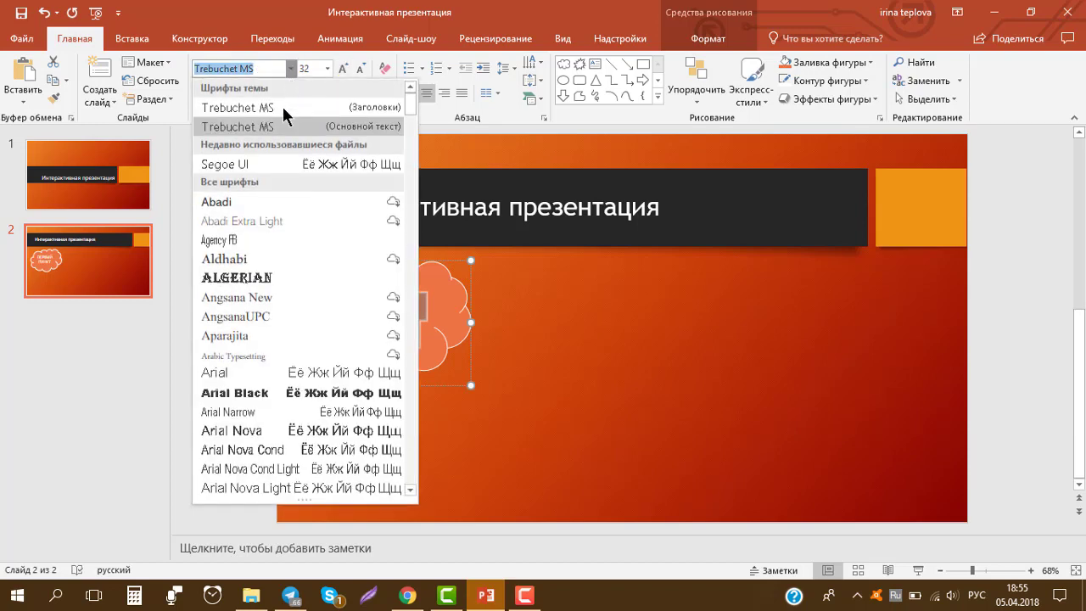
{"action": "left_click", "coordinate": [277, 159]}
{"action": "left_click", "coordinate": [584, 330]}
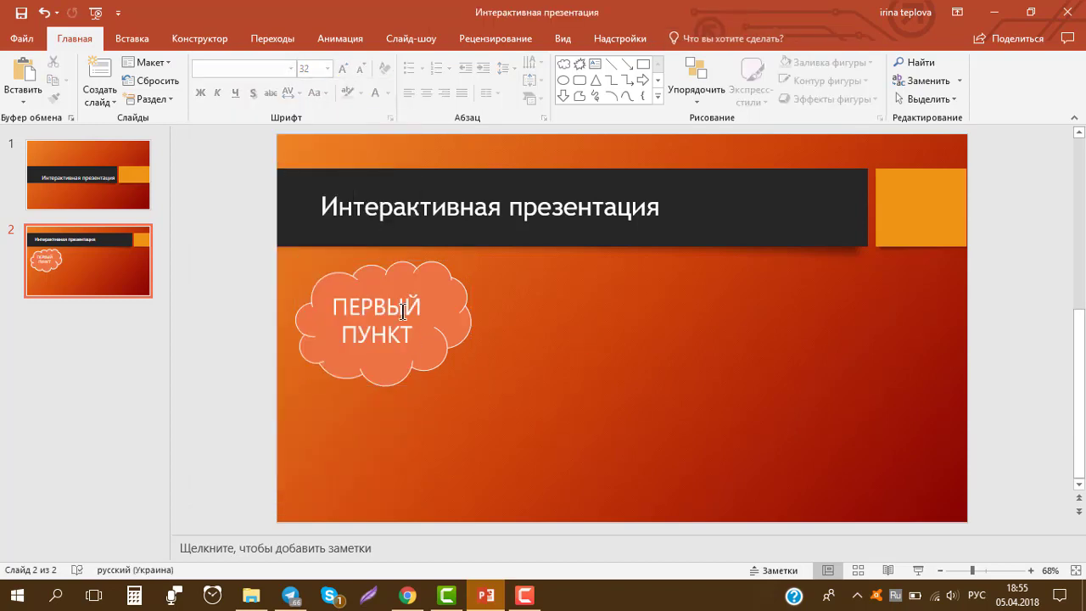
{"action": "left_click", "coordinate": [403, 309]}
{"action": "left_click", "coordinate": [569, 336]}
{"action": "left_click", "coordinate": [455, 305]}
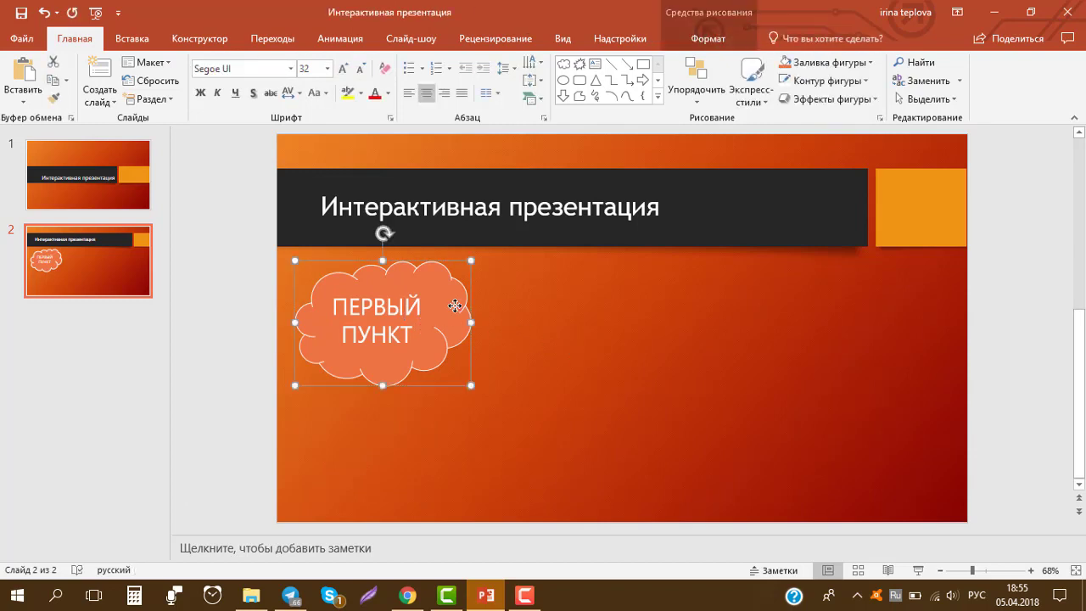
- Paste a cloud copy at the slide centre and relabel it ВТОРОЙ ПУНКТ
{"action": "left_click", "coordinate": [590, 339]}
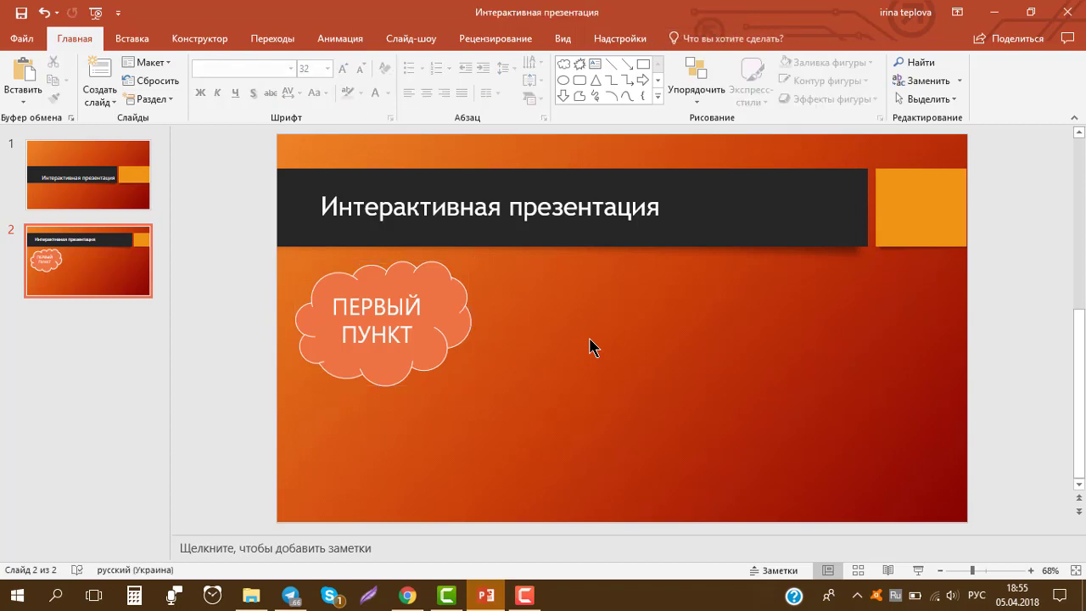
{"action": "key", "text": "ctrl+v"}
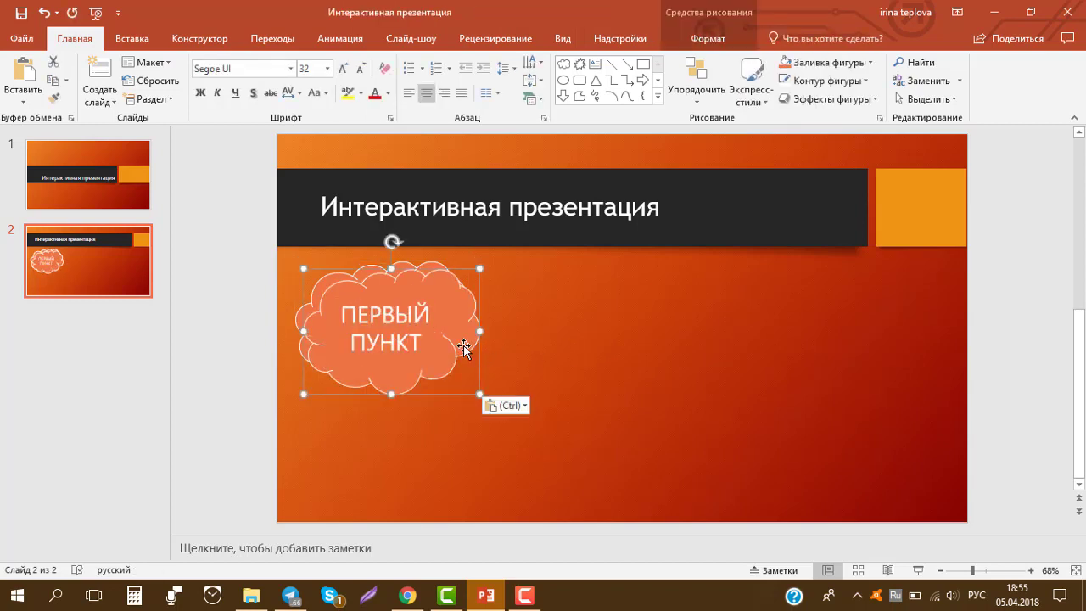
{"action": "left_click_drag", "start_coordinate": [453, 340], "coordinate": [669, 331]}
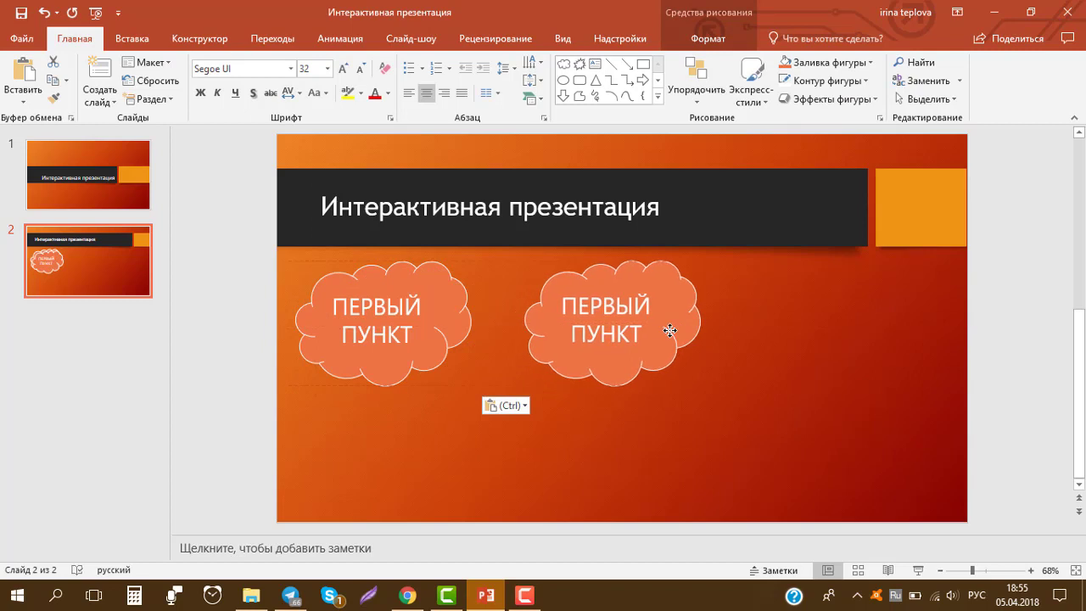
{"action": "double_click", "coordinate": [635, 334]}
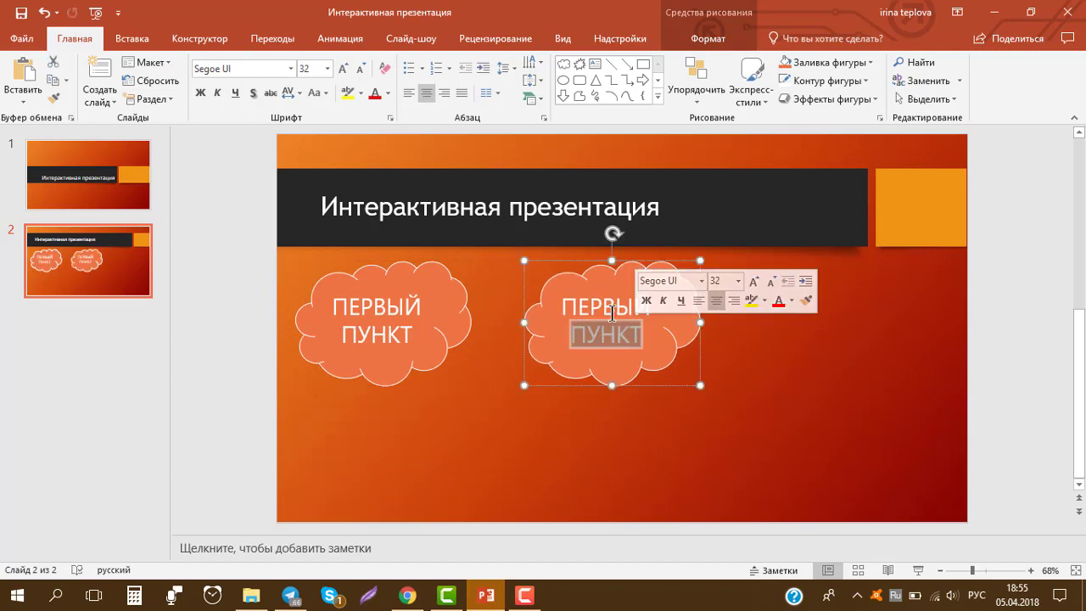
{"action": "double_click", "coordinate": [612, 311]}
{"action": "type", "text": "ВТО"}
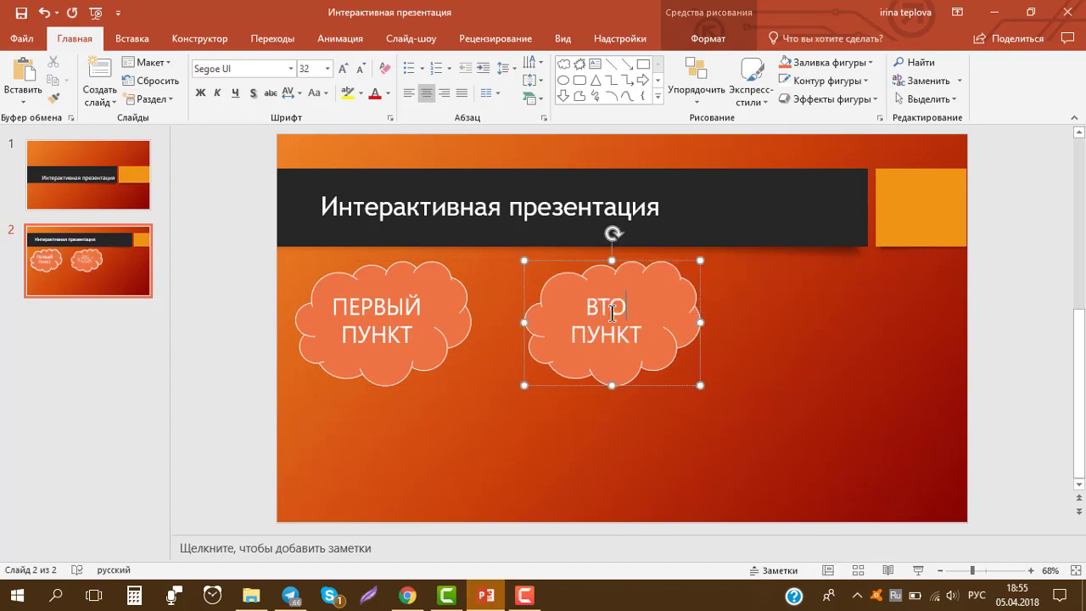
{"action": "type", "text": "РОЙ"}
{"action": "left_click", "coordinate": [788, 300]}
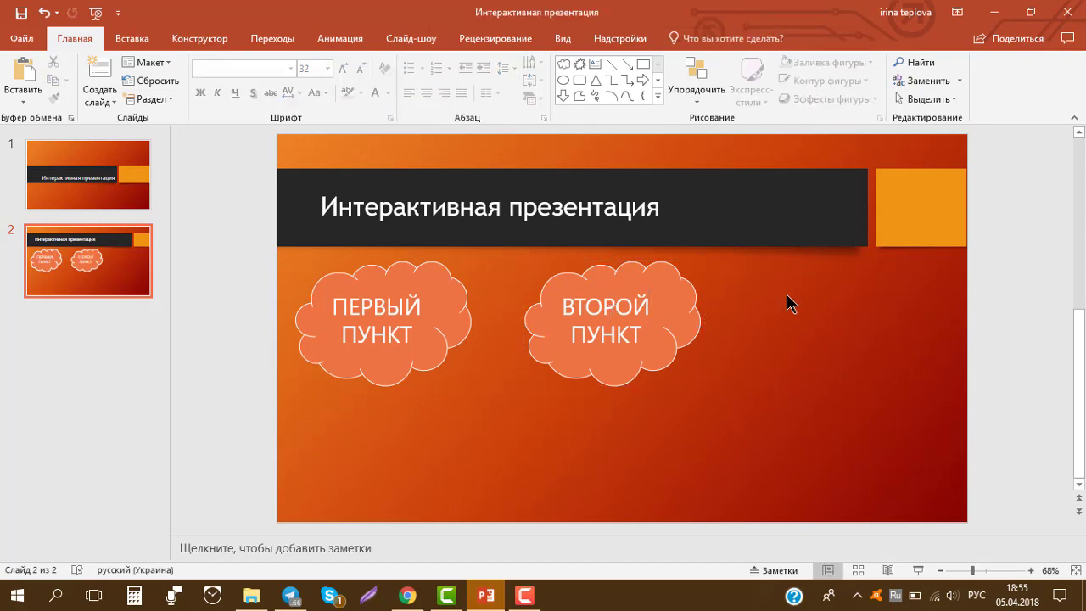
- Paste another copy on the right, relabel it ТРЕТИЙ ПУНКТ and align it
{"action": "key", "text": "ctrl+v"}
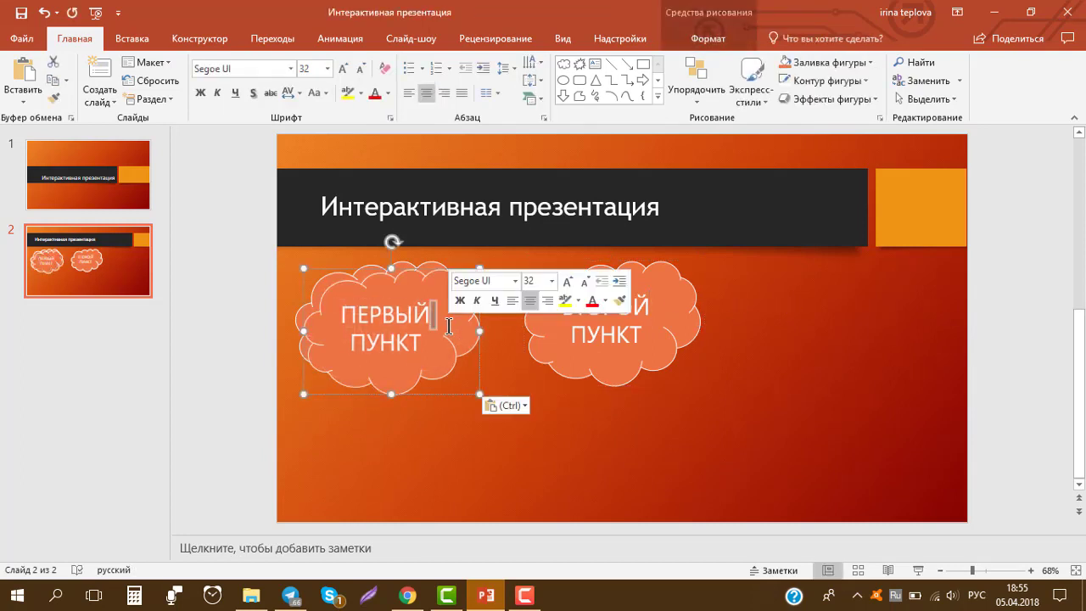
{"action": "left_click_drag", "start_coordinate": [465, 337], "coordinate": [919, 329]}
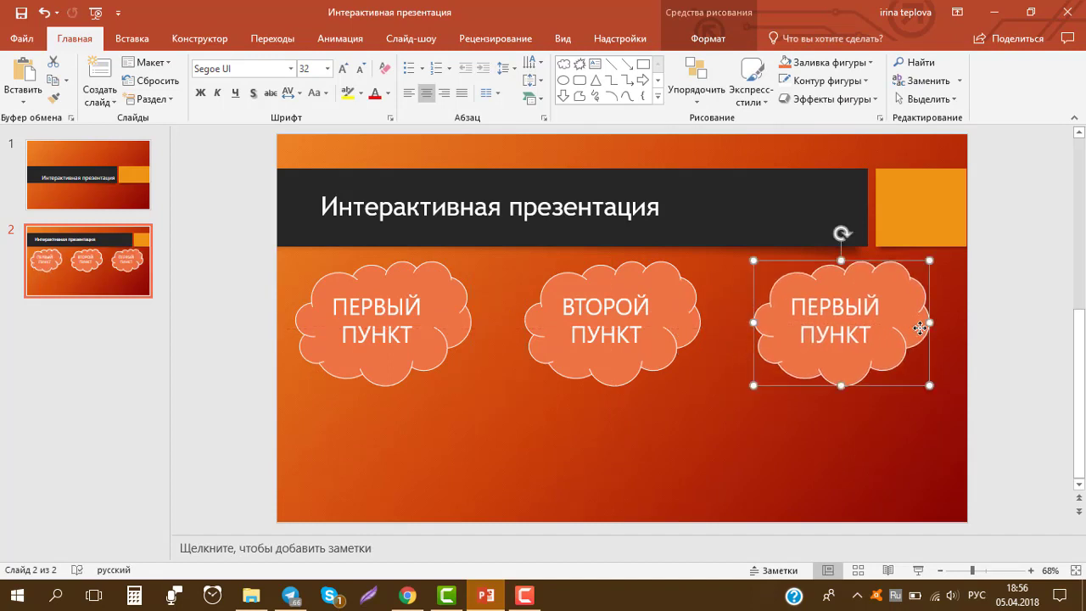
{"action": "double_click", "coordinate": [834, 307]}
{"action": "type", "text": "Т"}
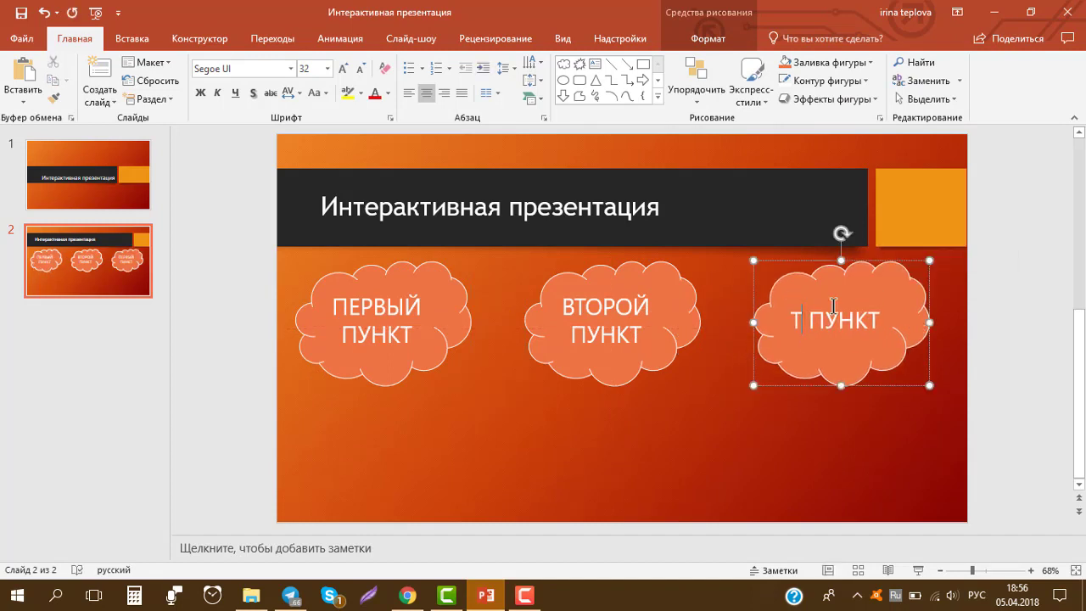
{"action": "type", "text": "РЕТИЙ"}
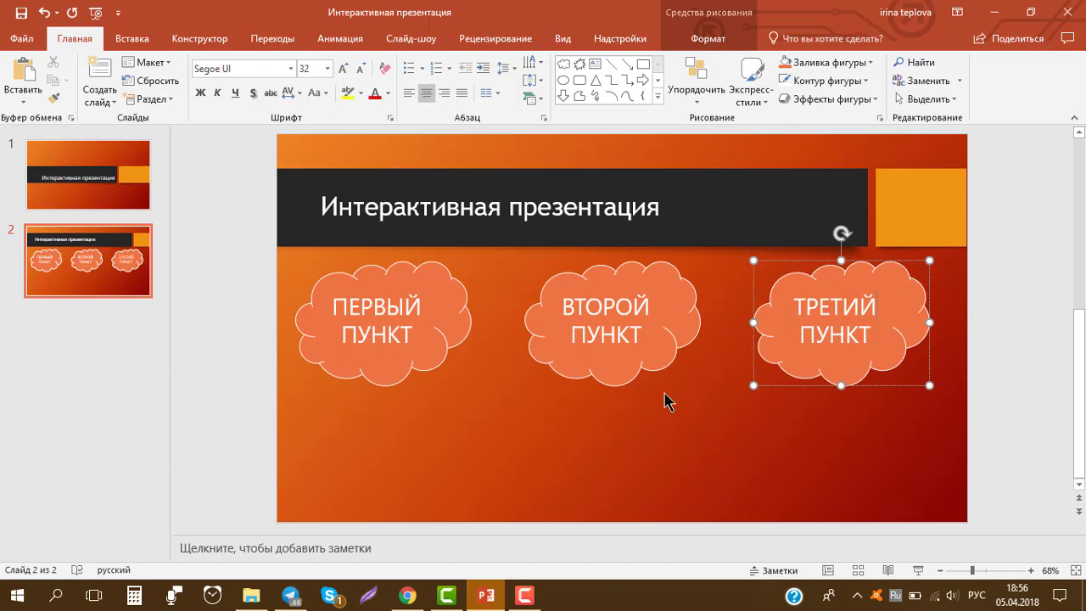
{"action": "left_click", "coordinate": [665, 401]}
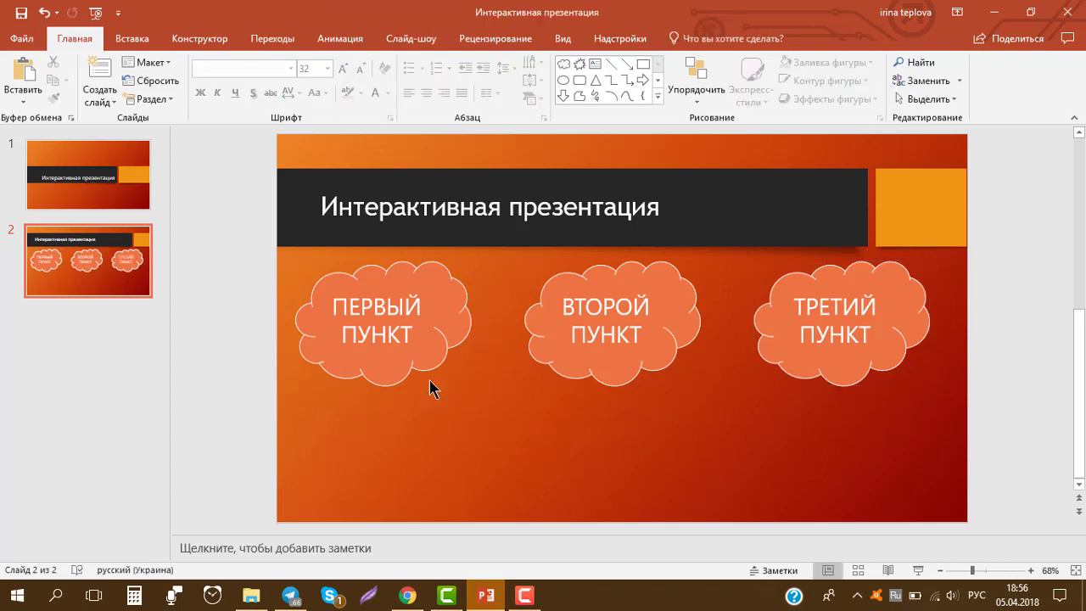
{"action": "left_click_drag", "start_coordinate": [867, 366], "coordinate": [869, 367]}
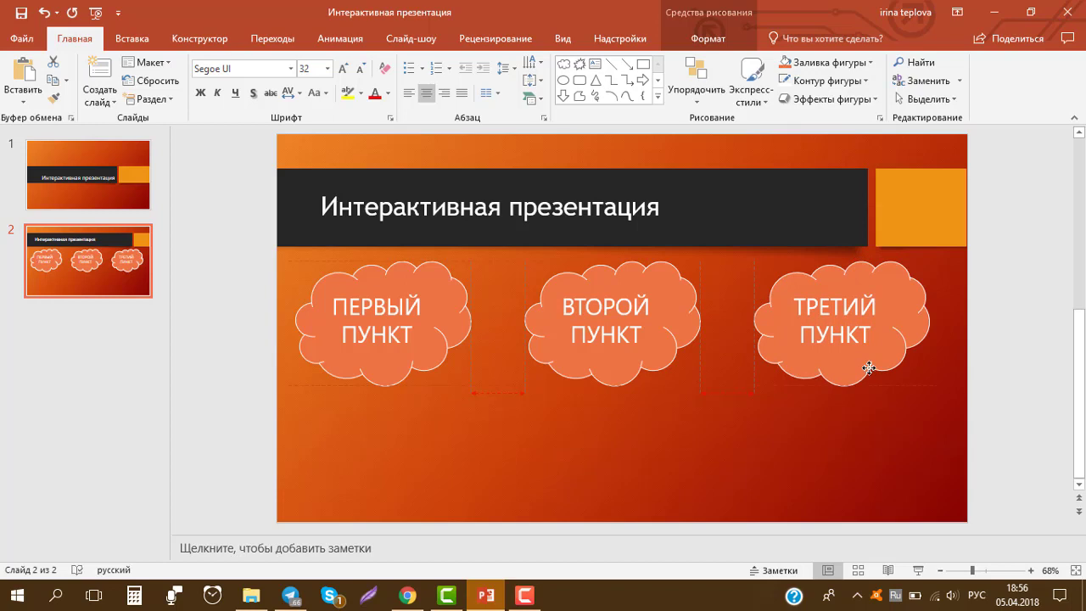
{"action": "left_click", "coordinate": [654, 523]}
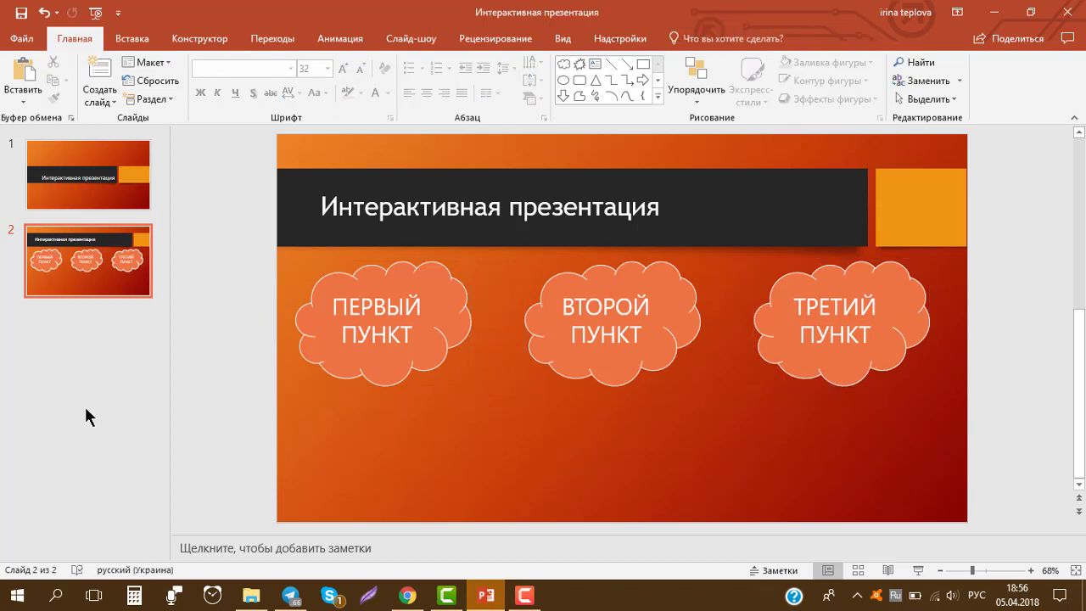
- Add a third slide titled 'ПЕРВЫЙ ПУКТ'
{"action": "left_click", "coordinate": [99, 71]}
{"action": "left_click", "coordinate": [530, 213]}
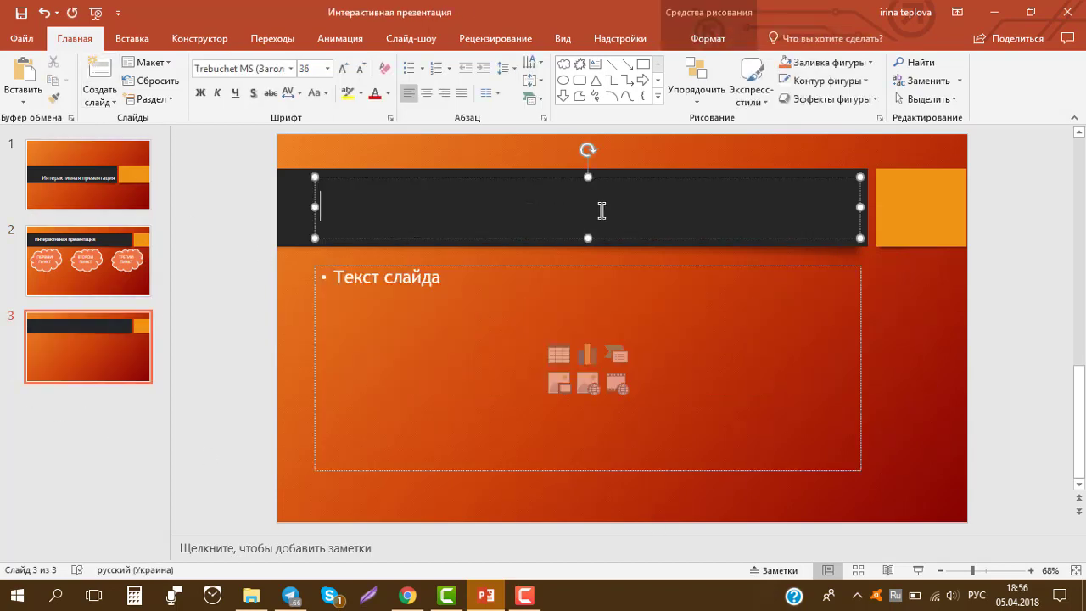
{"action": "type", "text": "ПЕРВЫ"}
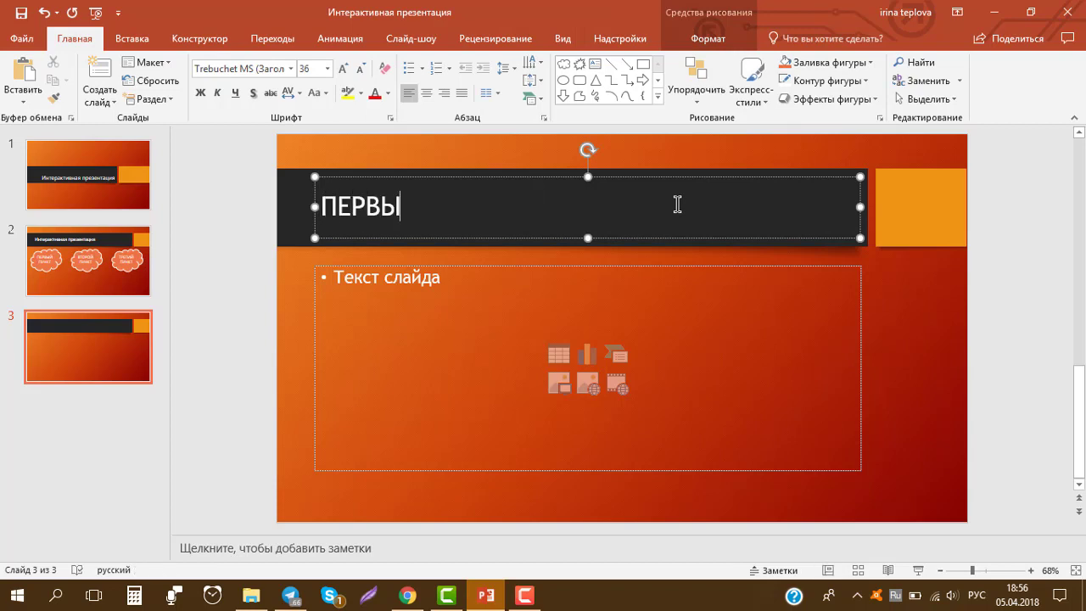
{"action": "type", "text": "Й ПУКТ"}
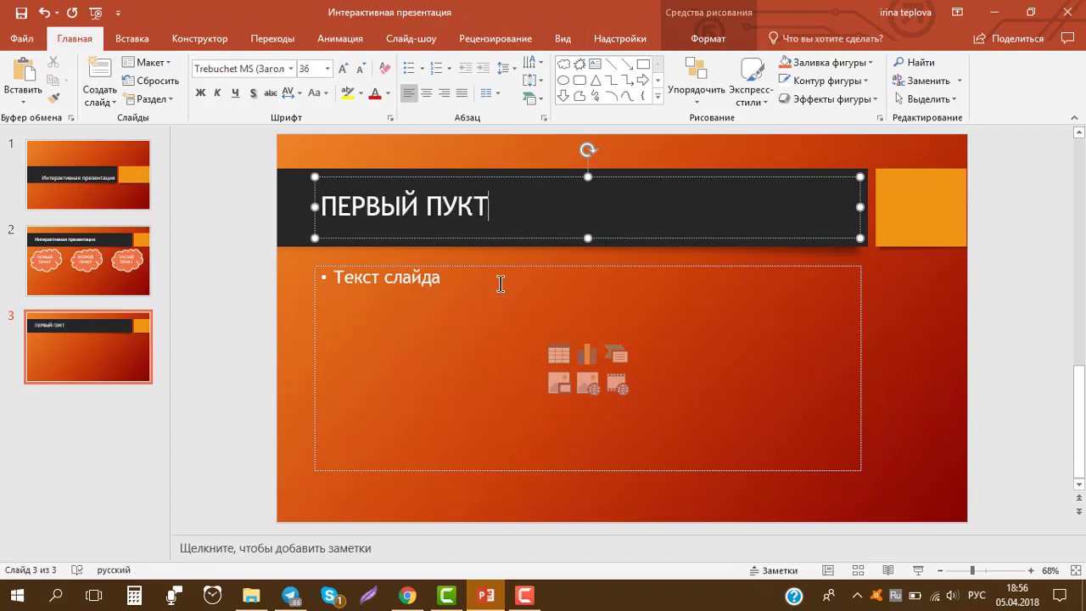
- Narrow the content box and enter the bullet 'Здесь будет текст первого пункта.'
{"action": "left_click", "coordinate": [466, 292]}
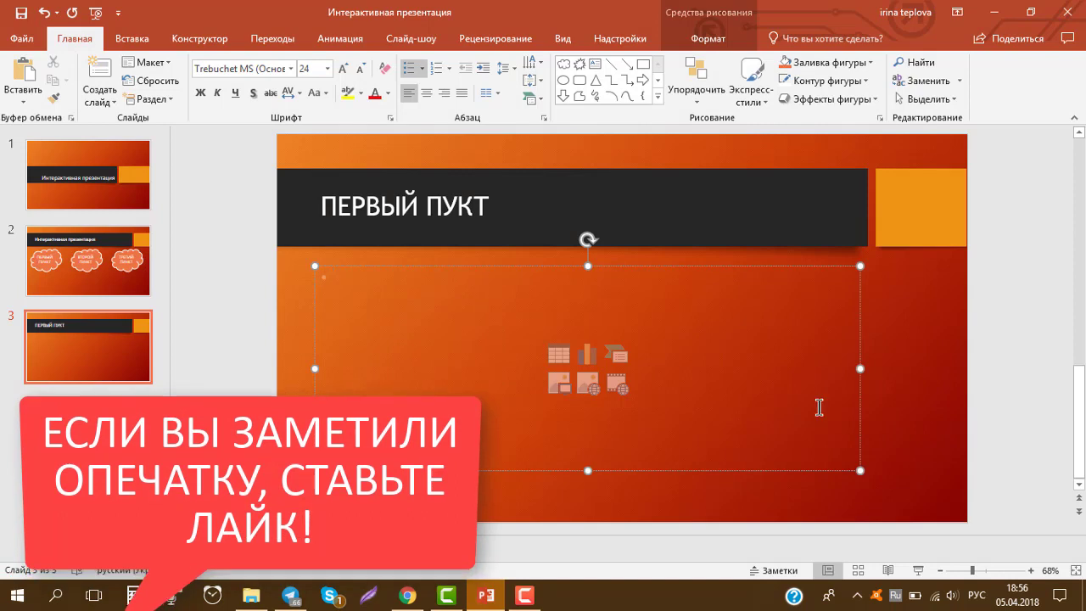
{"action": "left_click_drag", "start_coordinate": [865, 368], "coordinate": [761, 367]}
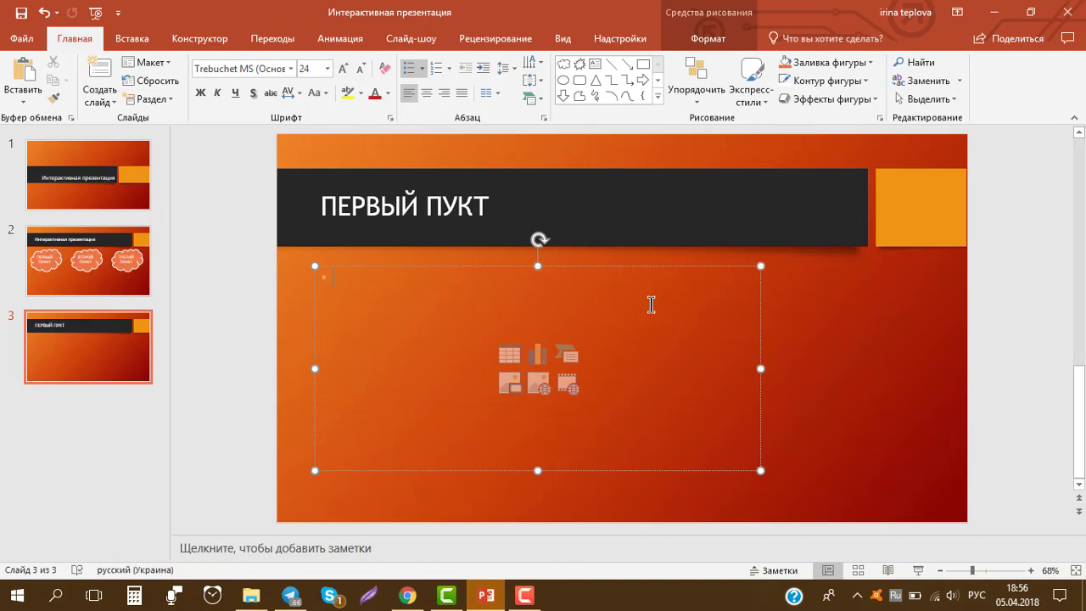
{"action": "type", "text": "З"}
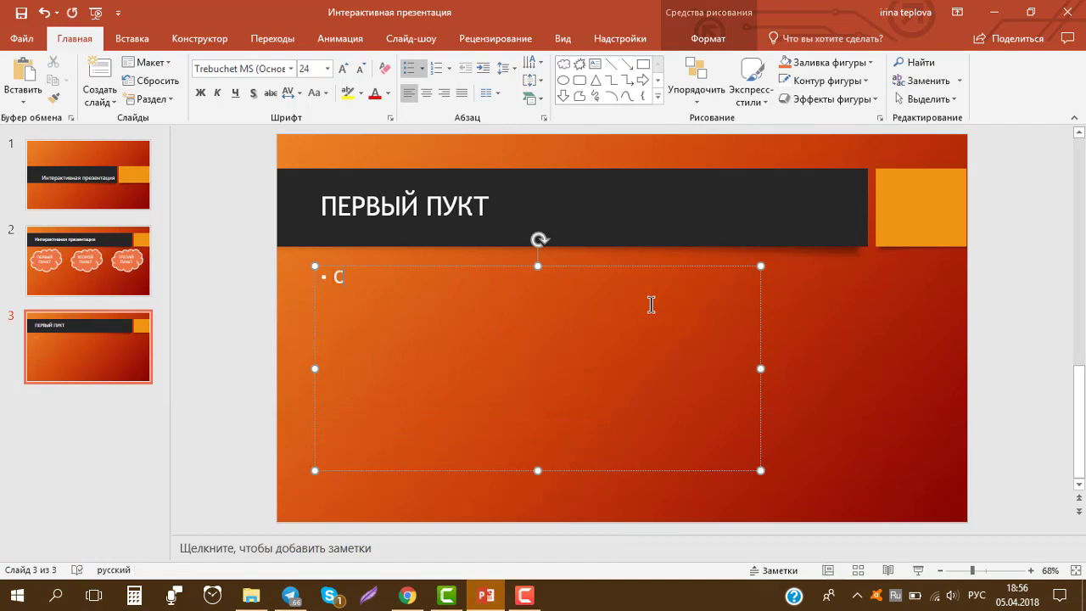
{"action": "type", "text": "десь будет текст первого пункта."}
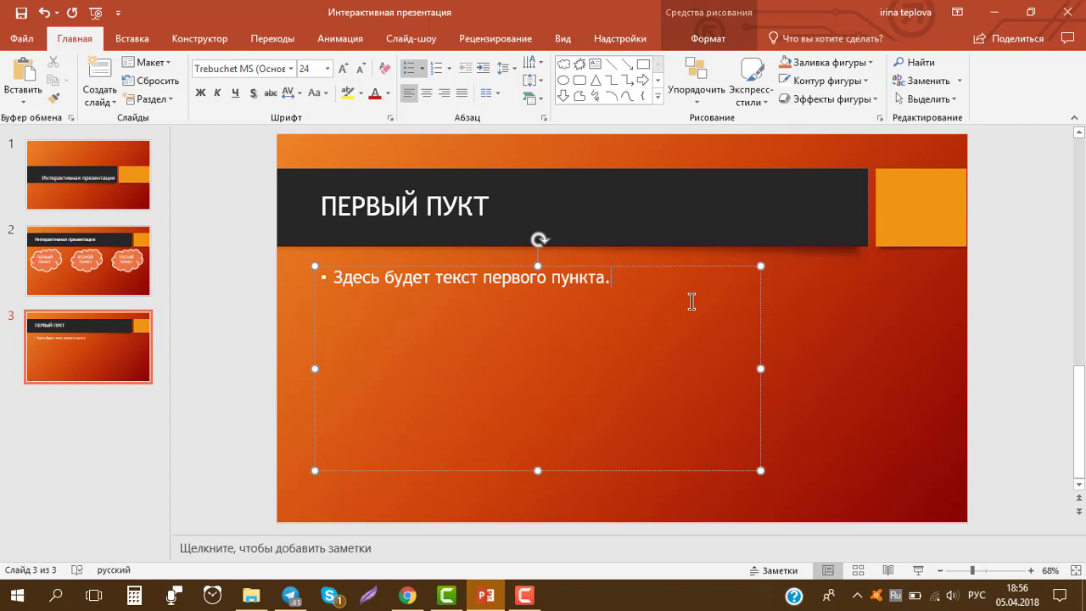
{"action": "key", "text": "Return"}
{"action": "type", "text": "Юла"}
{"action": "key", "text": "BackSpace"}
{"action": "key", "text": "BackSpace"}
{"action": "left_click", "coordinate": [867, 327]}
{"action": "left_click", "coordinate": [652, 324]}
{"action": "left_click_drag", "start_coordinate": [763, 370], "coordinate": [662, 369]}
{"action": "left_click", "coordinate": [742, 374]}
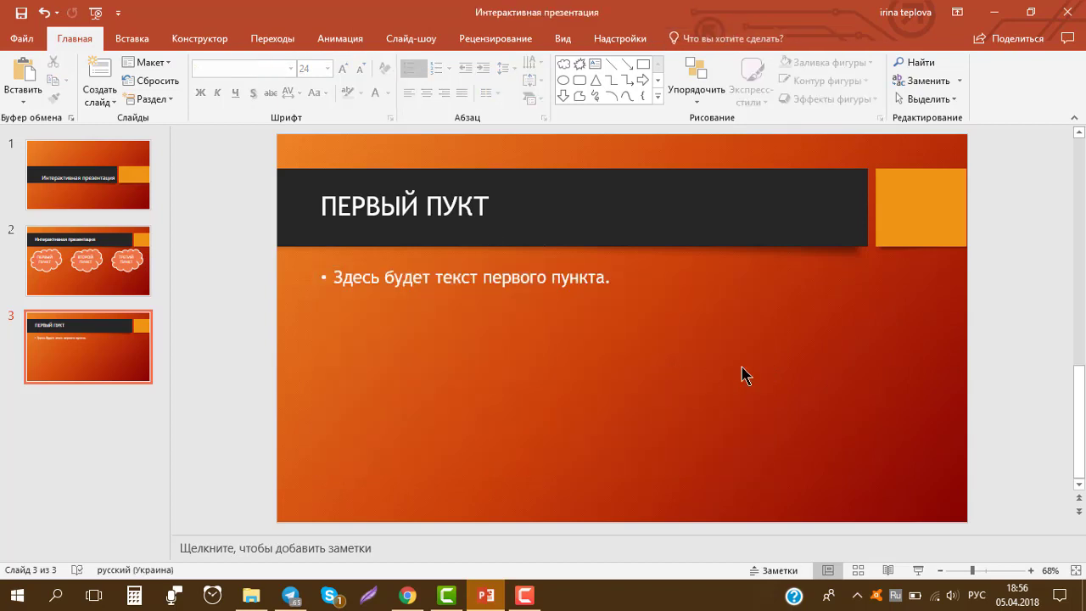
- Draw a Home action button on slide 3 linking to the first slide
{"action": "left_click", "coordinate": [129, 37]}
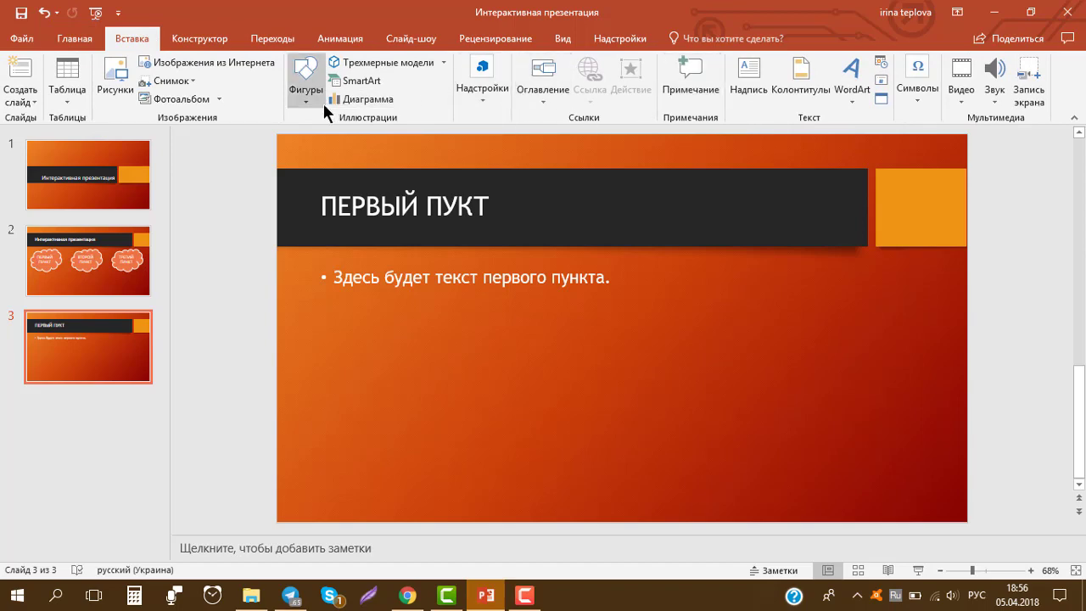
{"action": "left_click", "coordinate": [307, 81]}
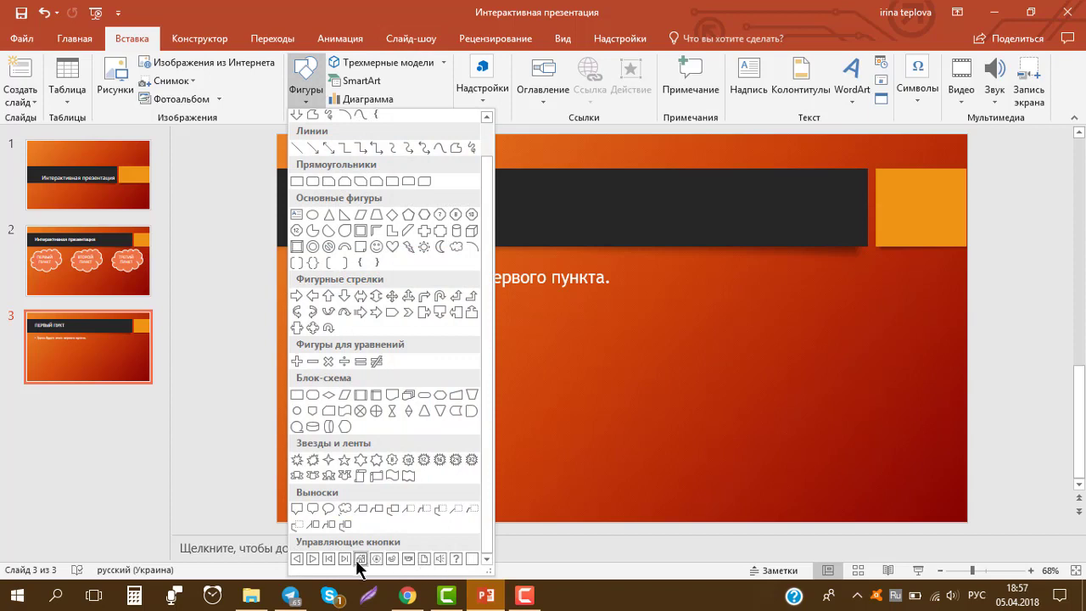
{"action": "left_click", "coordinate": [361, 558]}
{"action": "left_click_drag", "start_coordinate": [573, 381], "coordinate": [618, 421]}
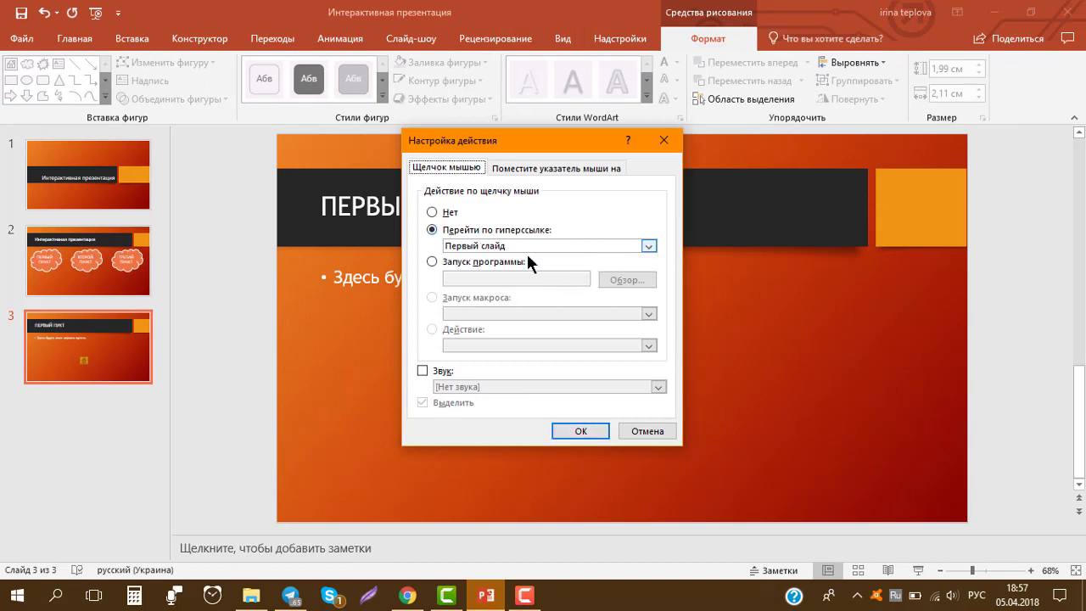
- Confirm the home button's link to the first slide and move the button to the slide's bottom-right corner
{"action": "left_click", "coordinate": [577, 433]}
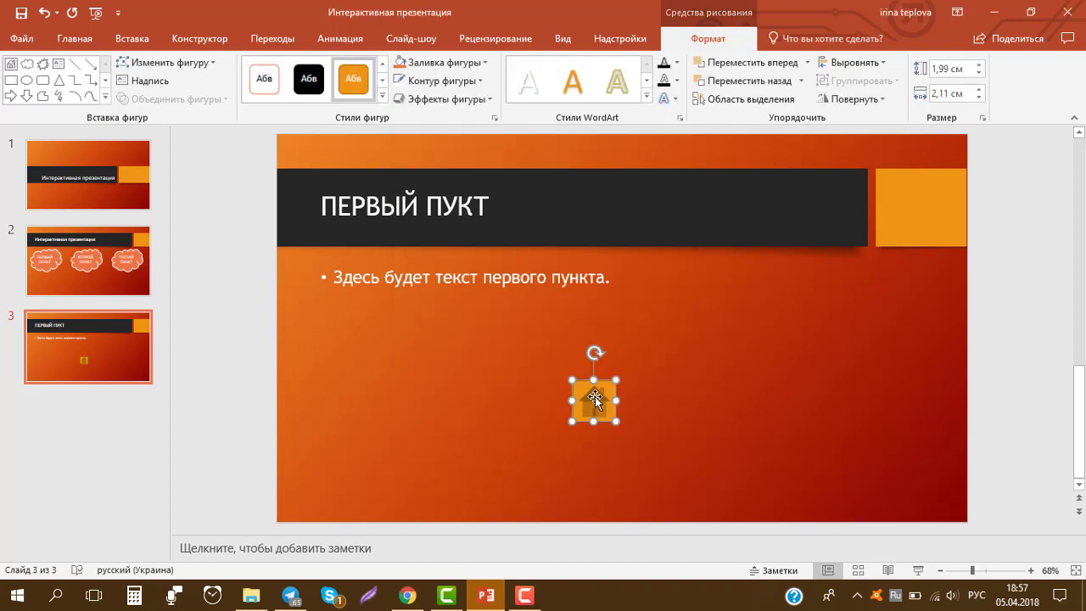
{"action": "left_click_drag", "start_coordinate": [720, 432], "coordinate": [939, 490]}
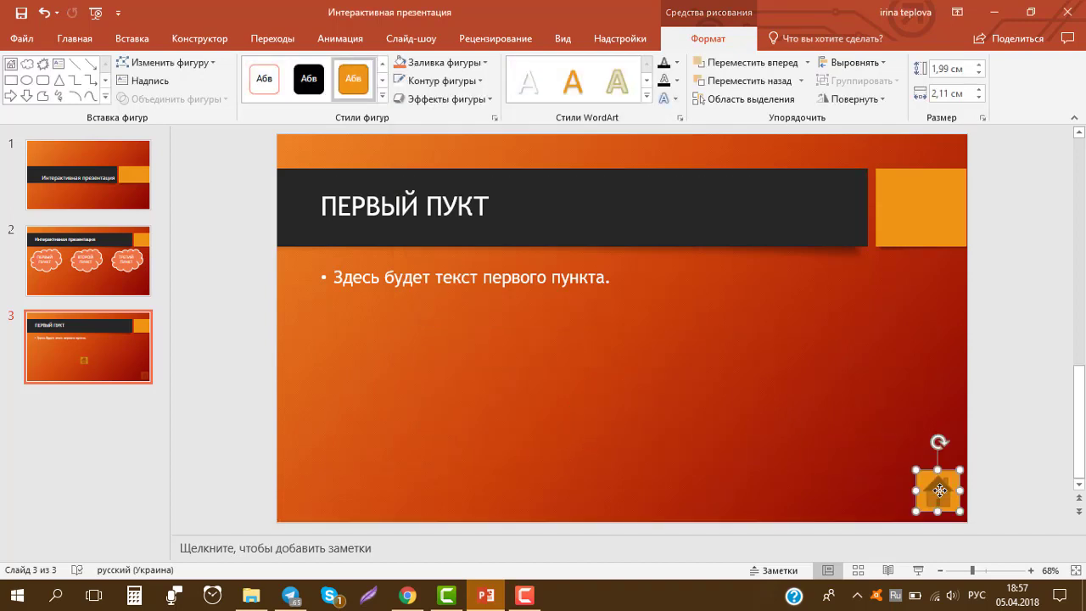
{"action": "left_click", "coordinate": [991, 501]}
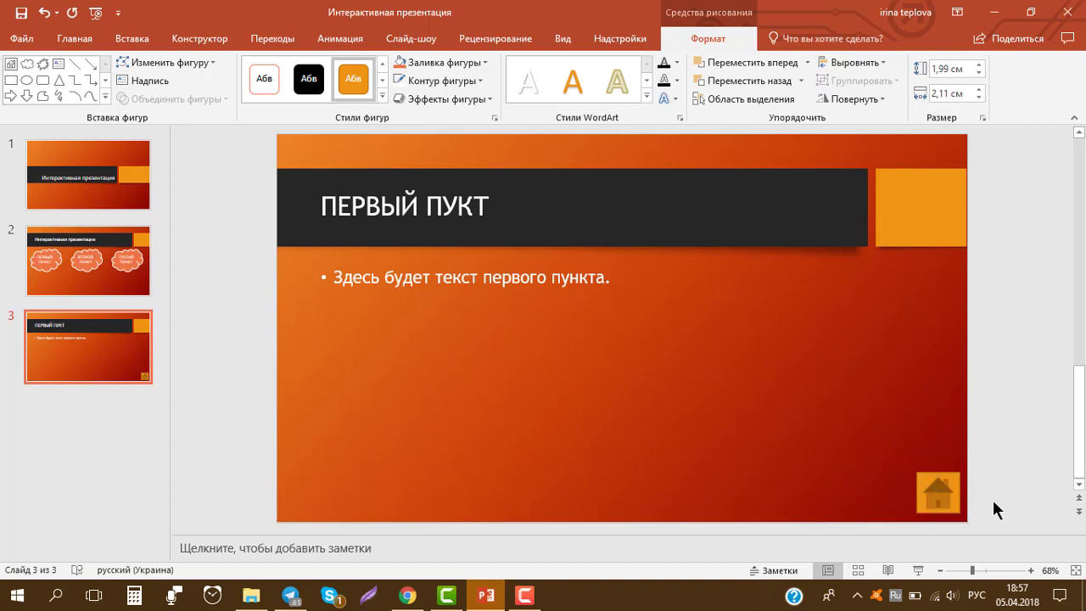
{"action": "left_click", "coordinate": [931, 488]}
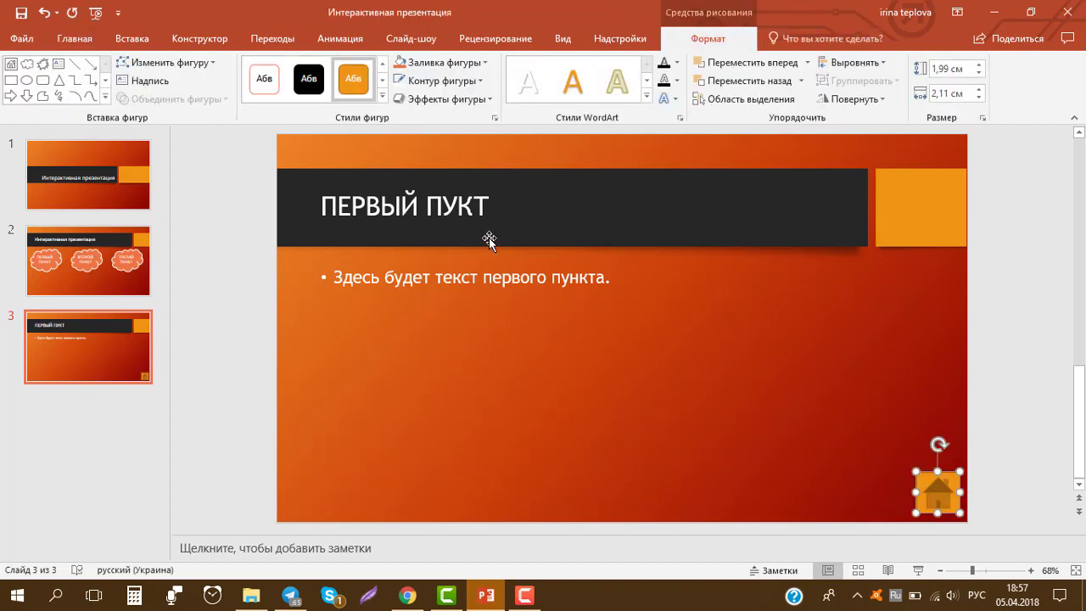
- Apply the first Shape Style so the home button is white with an outline, leaving fill and outline unchanged
{"action": "left_click", "coordinate": [262, 82]}
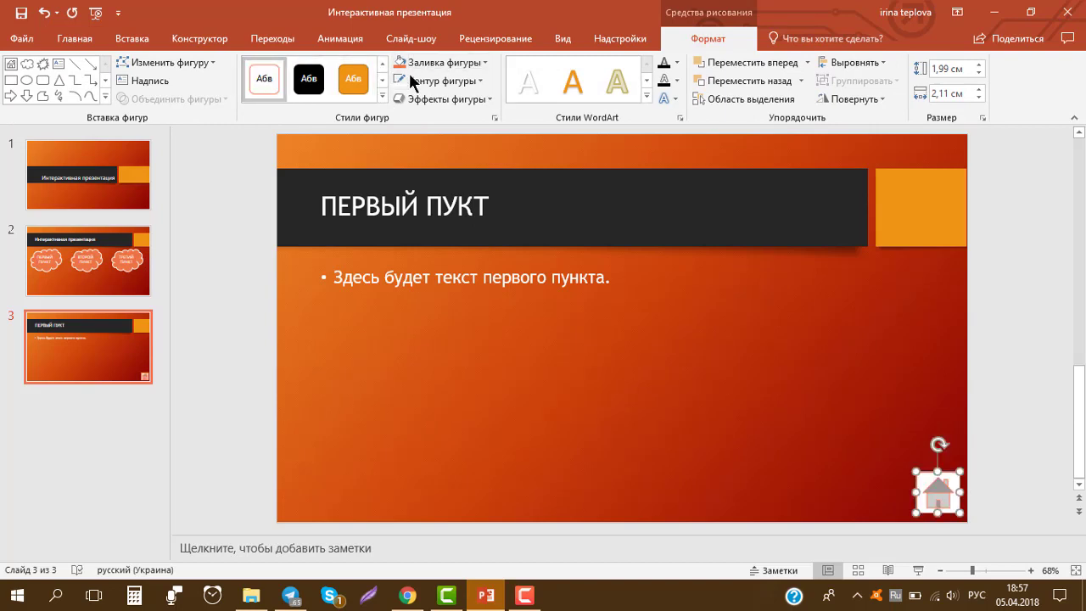
{"action": "left_click", "coordinate": [475, 67]}
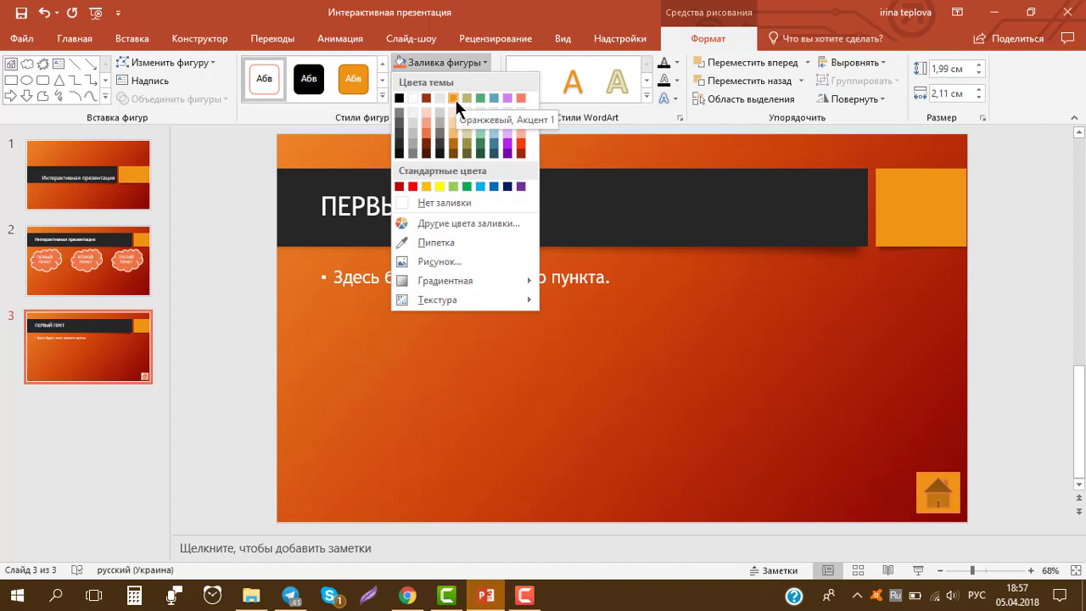
{"action": "left_click", "coordinate": [457, 69]}
{"action": "left_click", "coordinate": [461, 79]}
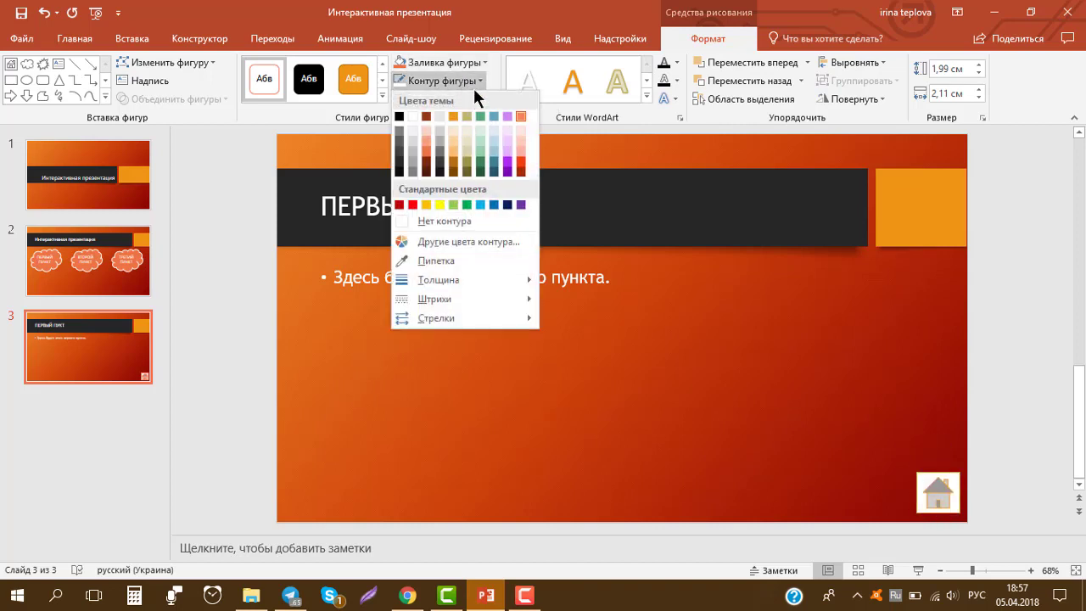
{"action": "left_click", "coordinate": [473, 83]}
- Place the home button onto the orange square at the top right
{"action": "left_click", "coordinate": [554, 429]}
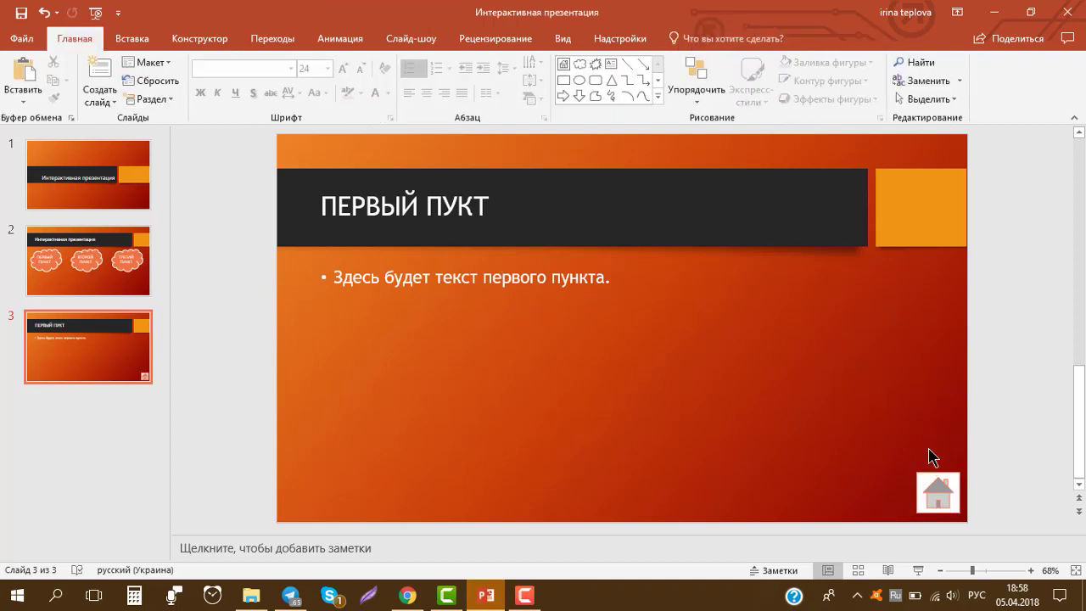
{"action": "mouse_move", "coordinate": [947, 497]}
{"action": "left_mouse_down"}
{"action": "mouse_move", "coordinate": [914, 208]}
{"action": "mouse_move", "coordinate": [902, 204]}
{"action": "mouse_move", "coordinate": [960, 240]}
{"action": "left_mouse_up"}
{"action": "key", "text": "ctrl+z"}
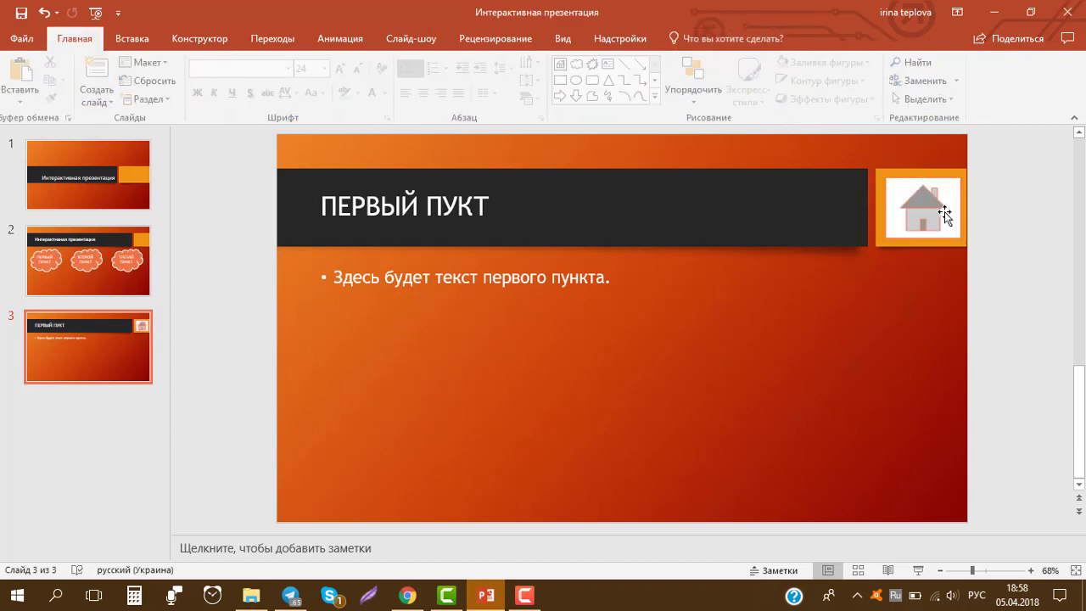
{"action": "left_click", "coordinate": [892, 340]}
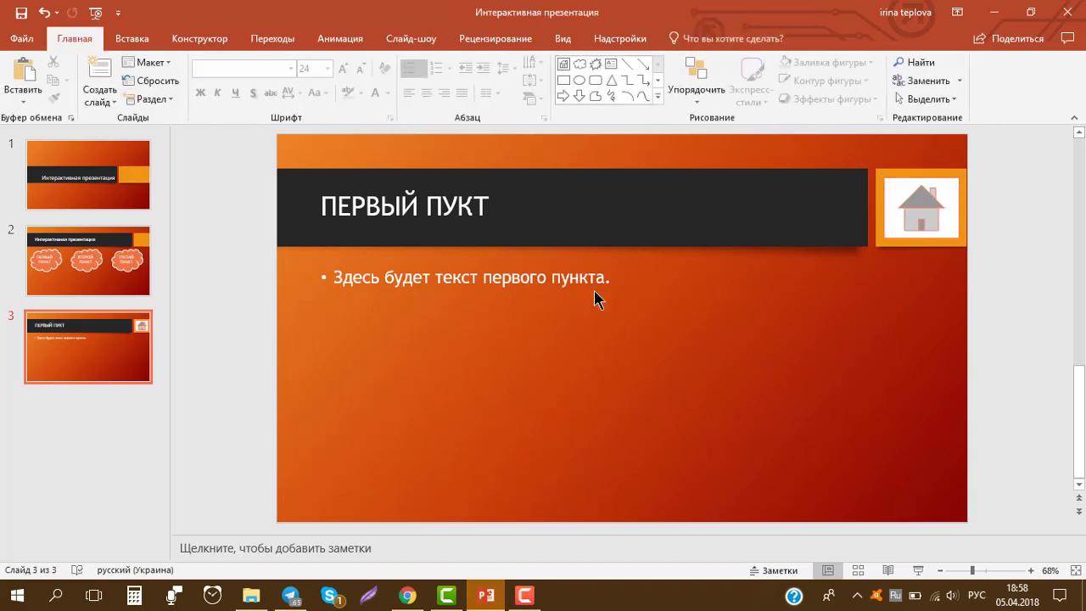
- Paste slide 2's «ПЕРВЫЙ ПУНКТ» cloud onto slide 3 and position it at right, below the home button
{"action": "left_click", "coordinate": [97, 275]}
{"action": "left_click", "coordinate": [381, 362]}
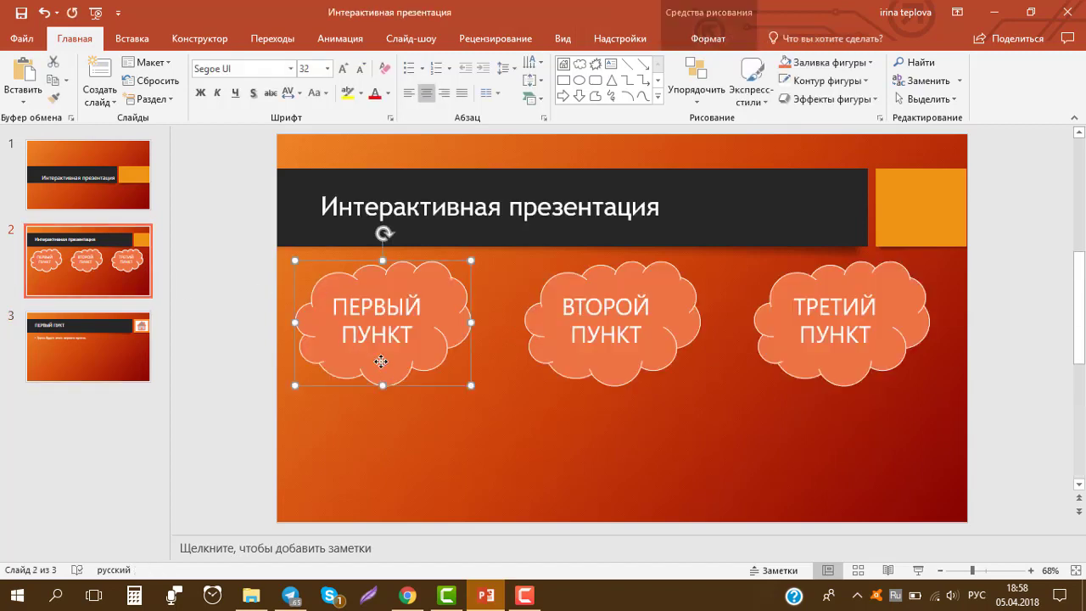
{"action": "left_click", "coordinate": [115, 334]}
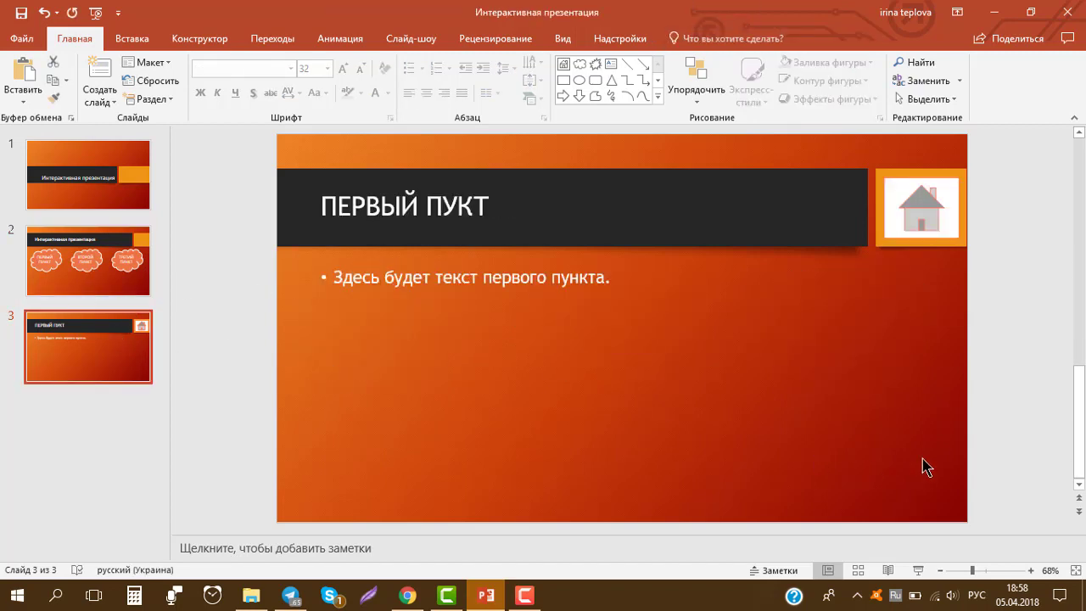
{"action": "key", "text": "ctrl+v"}
{"action": "left_click_drag", "start_coordinate": [371, 334], "coordinate": [401, 333]}
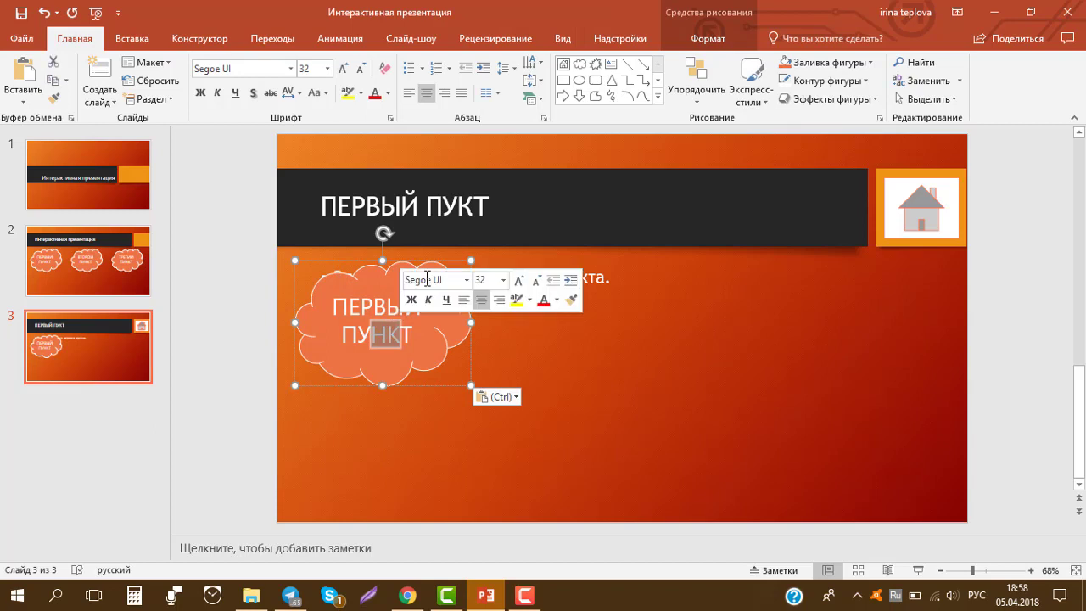
{"action": "mouse_move", "coordinate": [421, 262]}
{"action": "left_mouse_down"}
{"action": "mouse_move", "coordinate": [903, 266]}
{"action": "mouse_move", "coordinate": [892, 266]}
{"action": "left_mouse_up"}
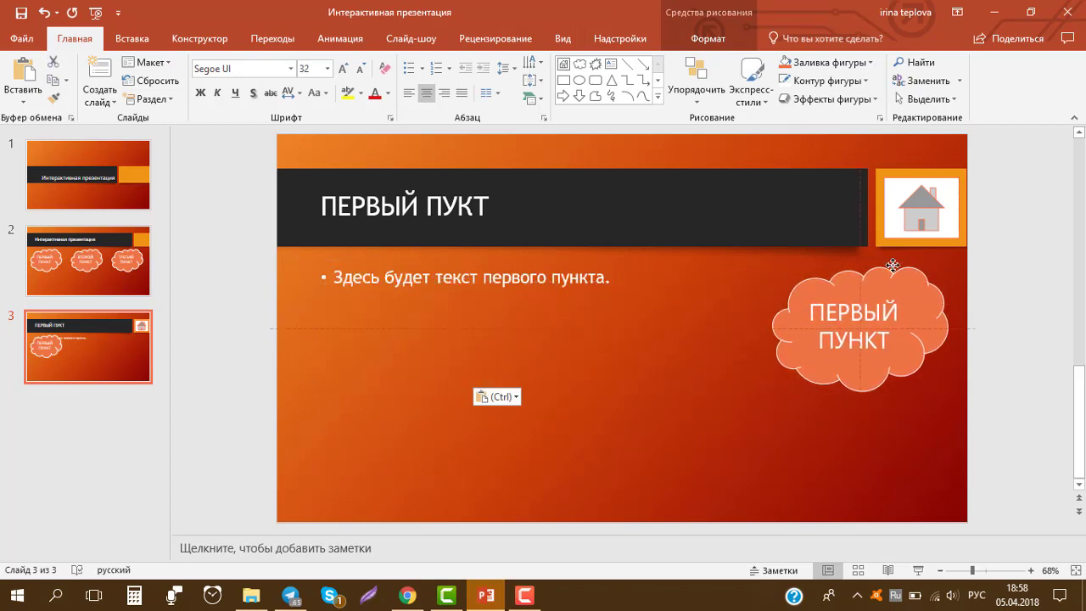
{"action": "left_click", "coordinate": [716, 374]}
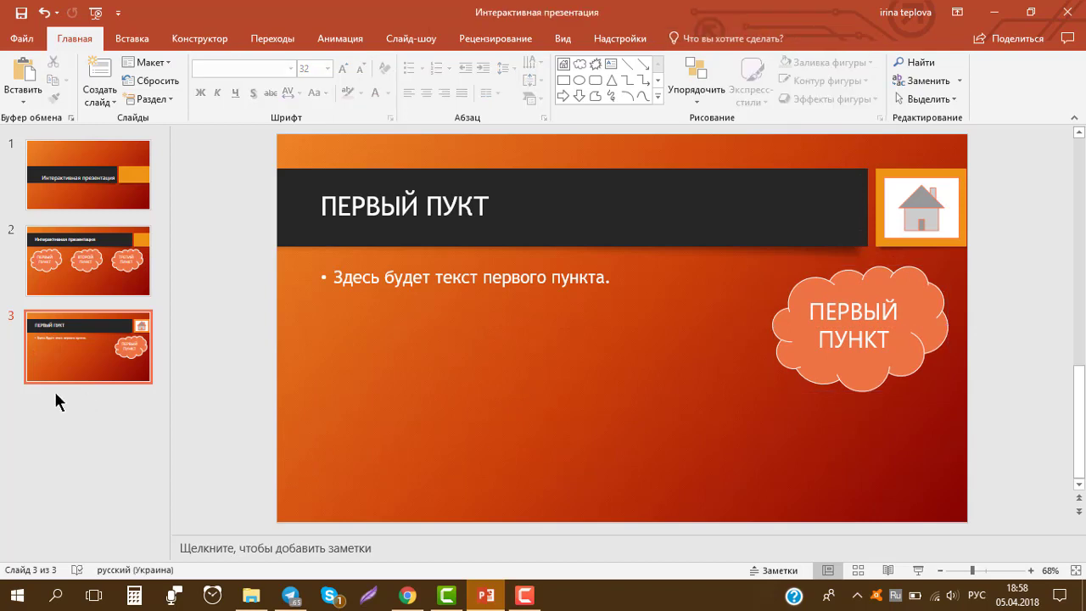
- Duplicate slide 3 as slide 4, discarding an accidentally added empty slide
{"action": "right_click", "coordinate": [99, 335]}
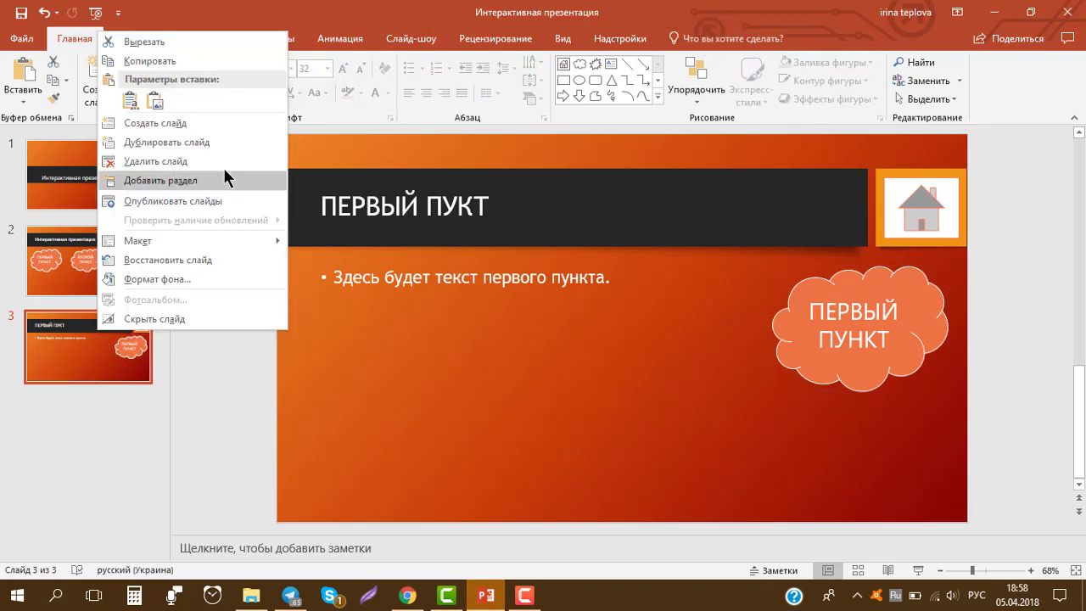
{"action": "left_click", "coordinate": [244, 128]}
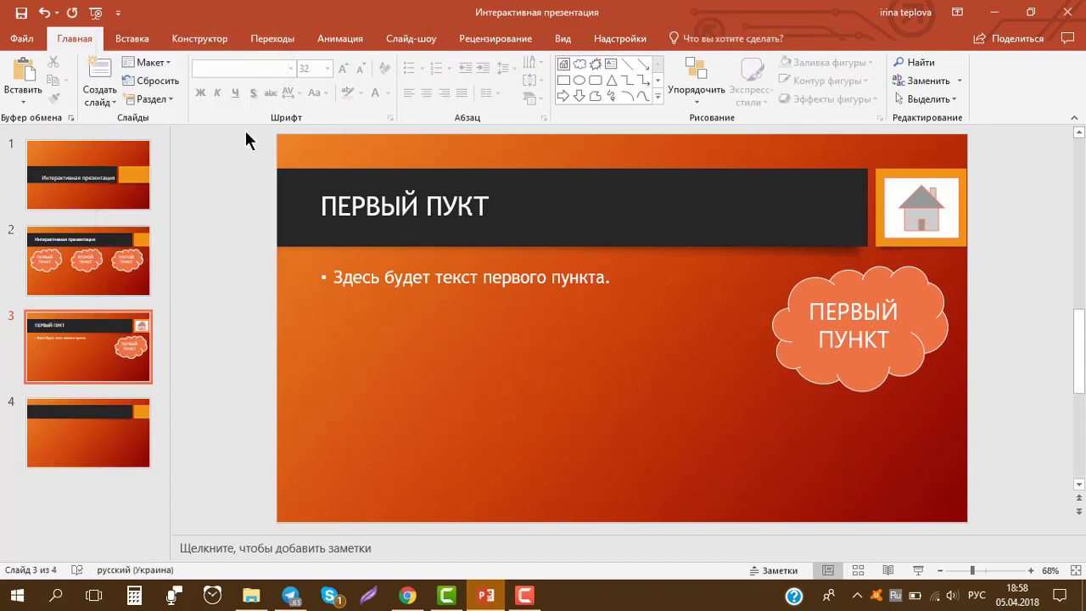
{"action": "left_click", "coordinate": [109, 448]}
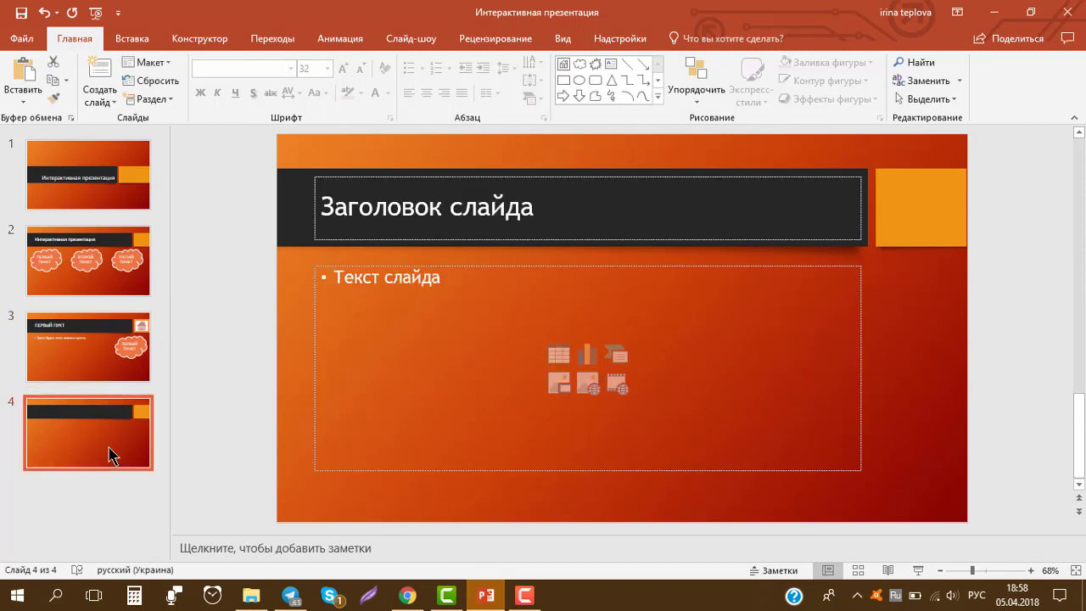
{"action": "key", "text": "Delete"}
{"action": "right_click", "coordinate": [87, 337]}
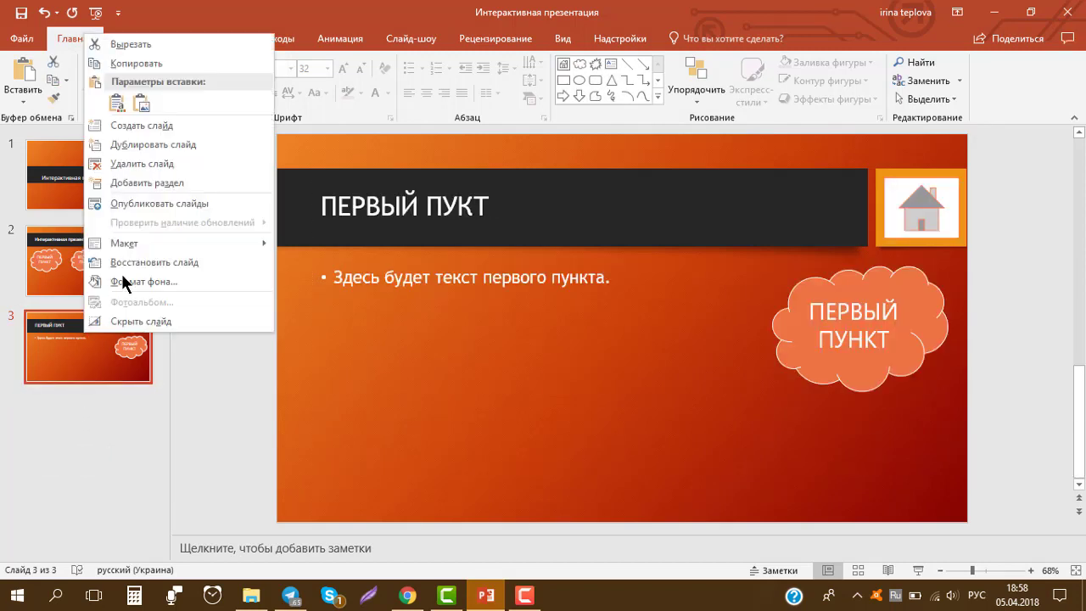
{"action": "left_click", "coordinate": [184, 146]}
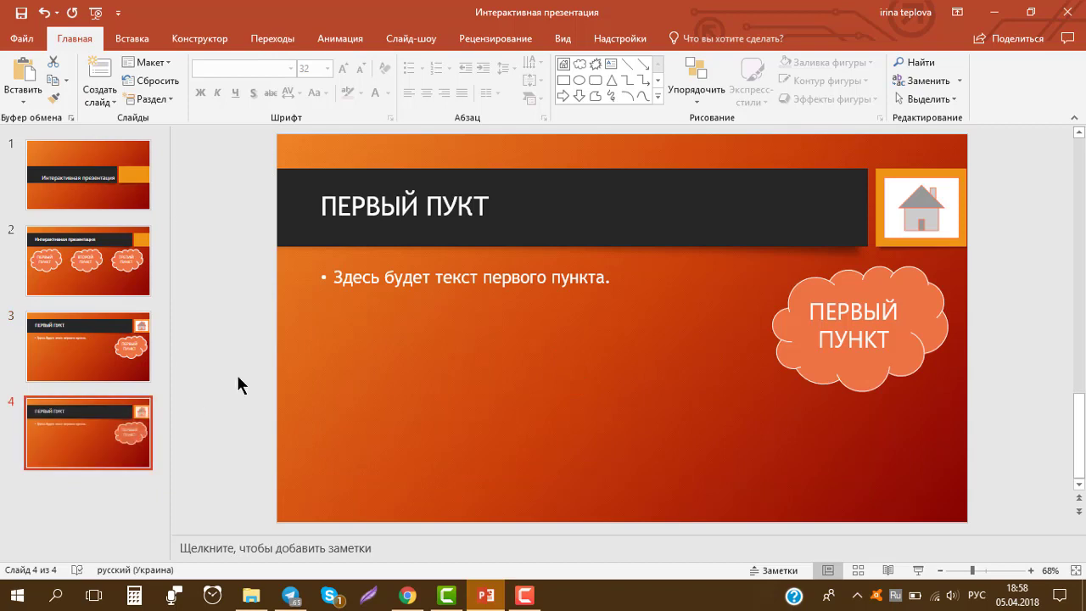
- Change ПЕРВЫЙ to ВТОРОЙ in slide 4's title and cloud, and первого to второго in the bullet
{"action": "left_click", "coordinate": [376, 208]}
{"action": "double_click", "coordinate": [376, 208]}
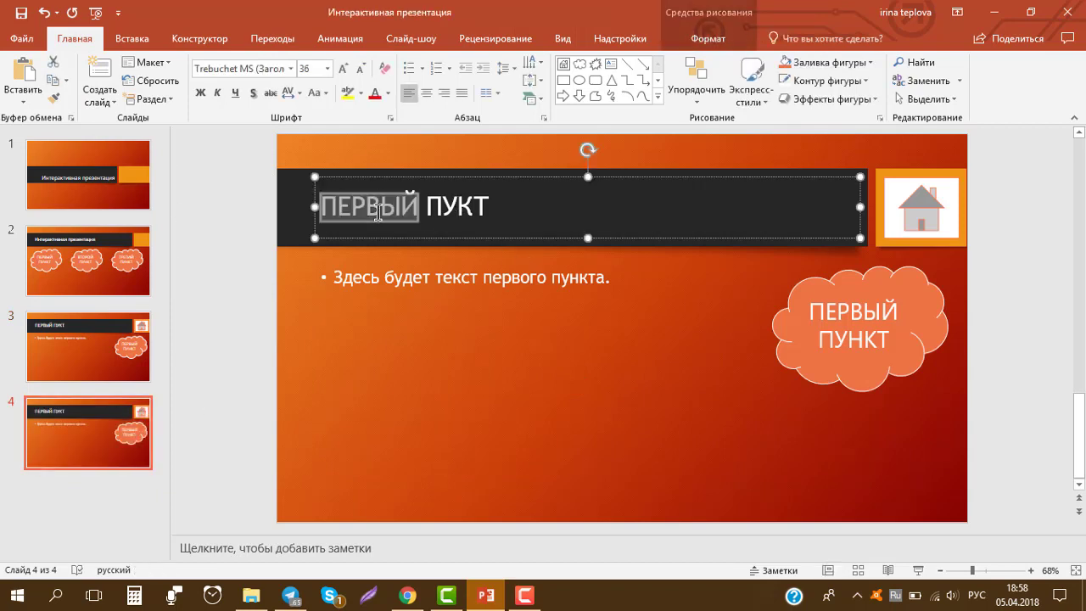
{"action": "type", "text": "ВТОРОЙ"}
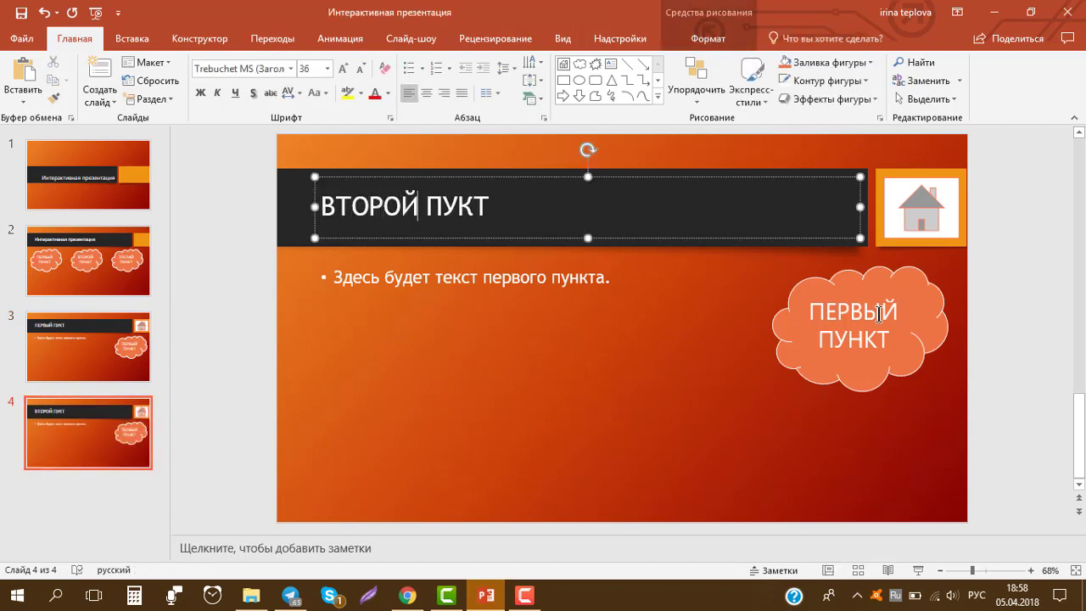
{"action": "double_click", "coordinate": [872, 317]}
{"action": "type", "text": "ВТО"}
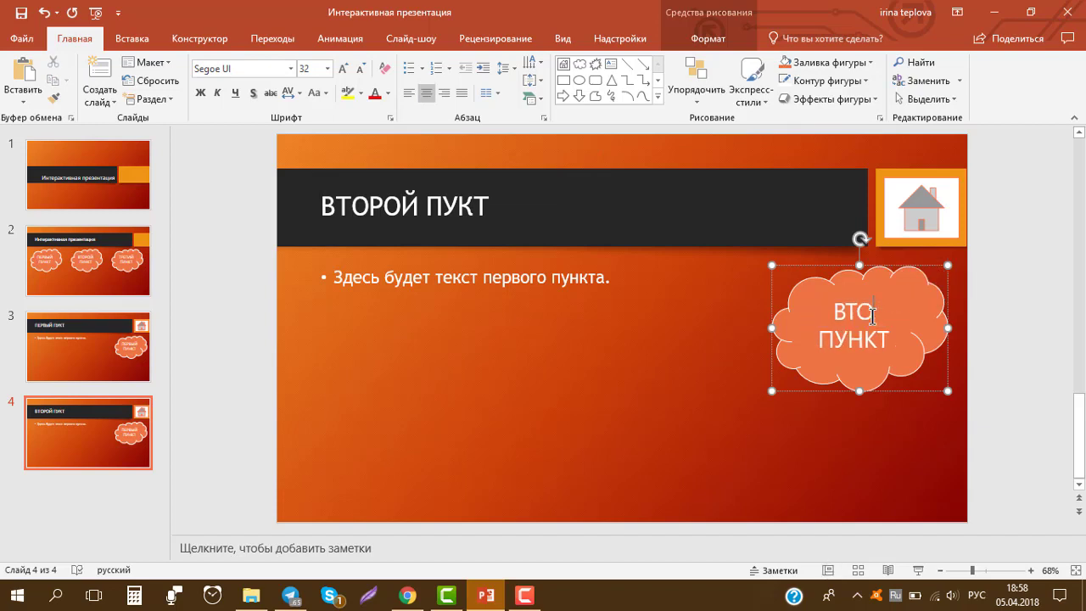
{"action": "type", "text": "РОЙ"}
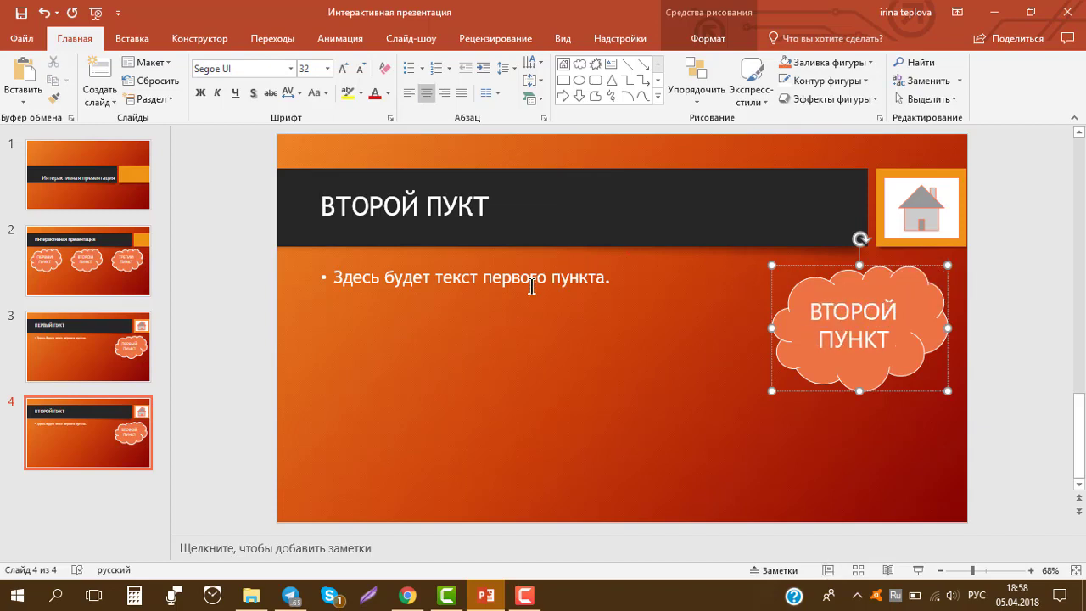
{"action": "double_click", "coordinate": [532, 287]}
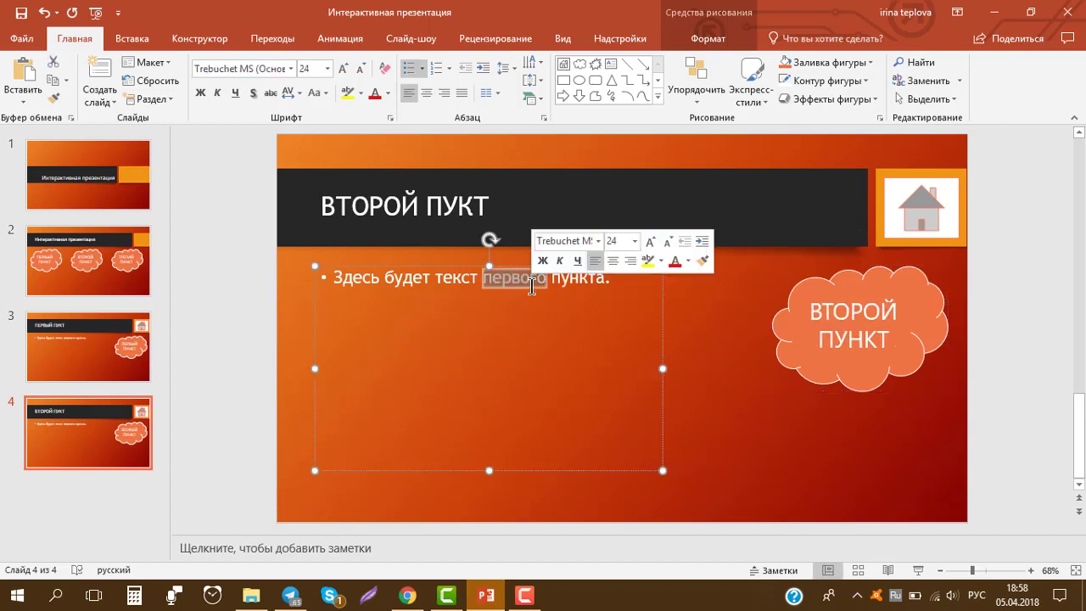
{"action": "type", "text": "вто"}
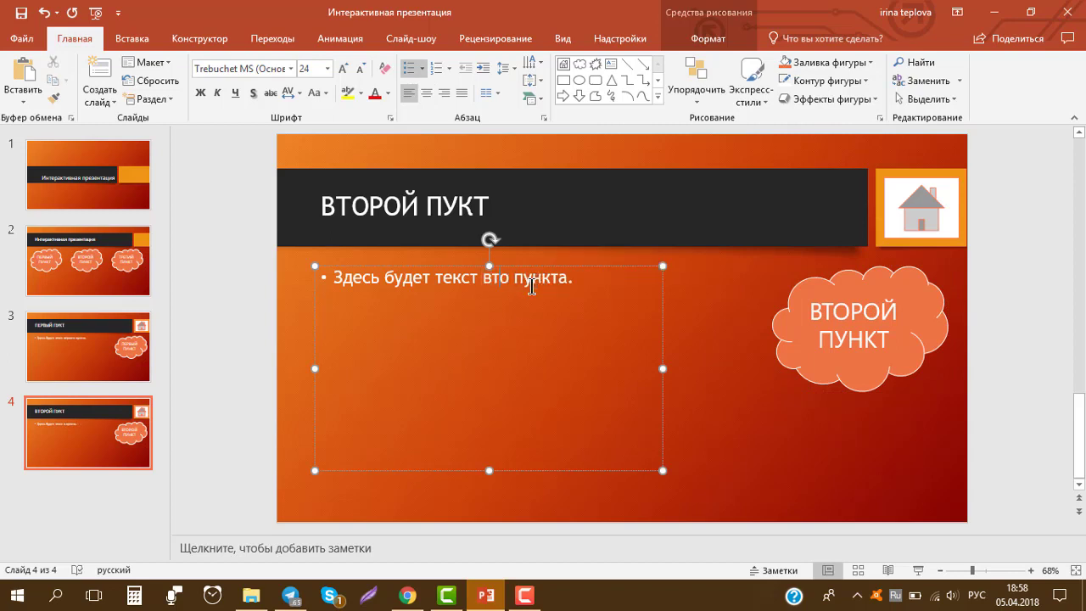
{"action": "type", "text": "рого"}
- Duplicate slide 4 as a new slide 5
{"action": "left_click", "coordinate": [280, 512]}
{"action": "right_click", "coordinate": [36, 438]}
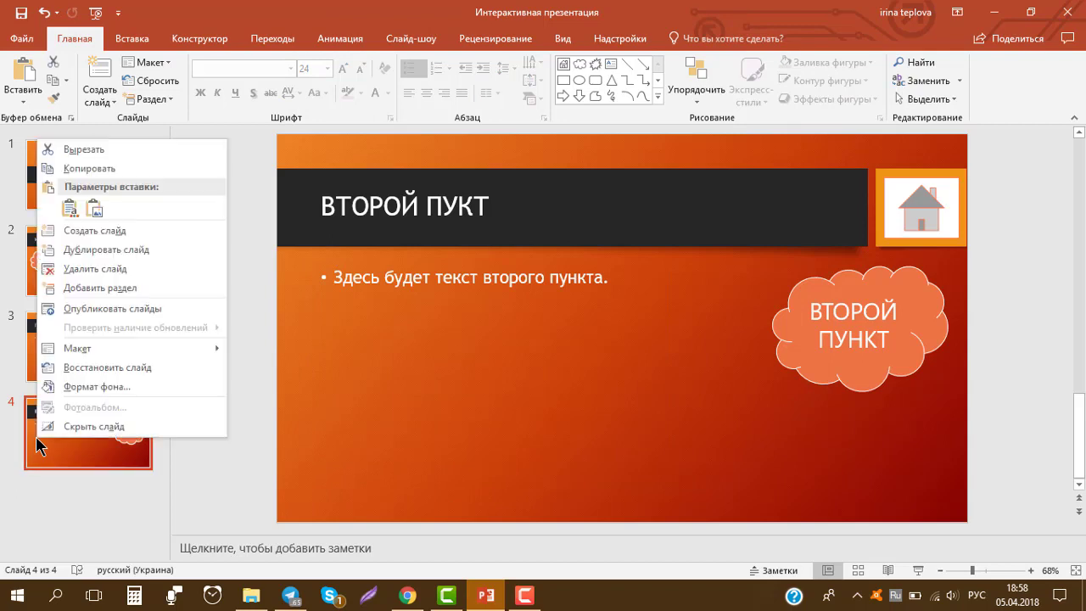
{"action": "left_click", "coordinate": [167, 249]}
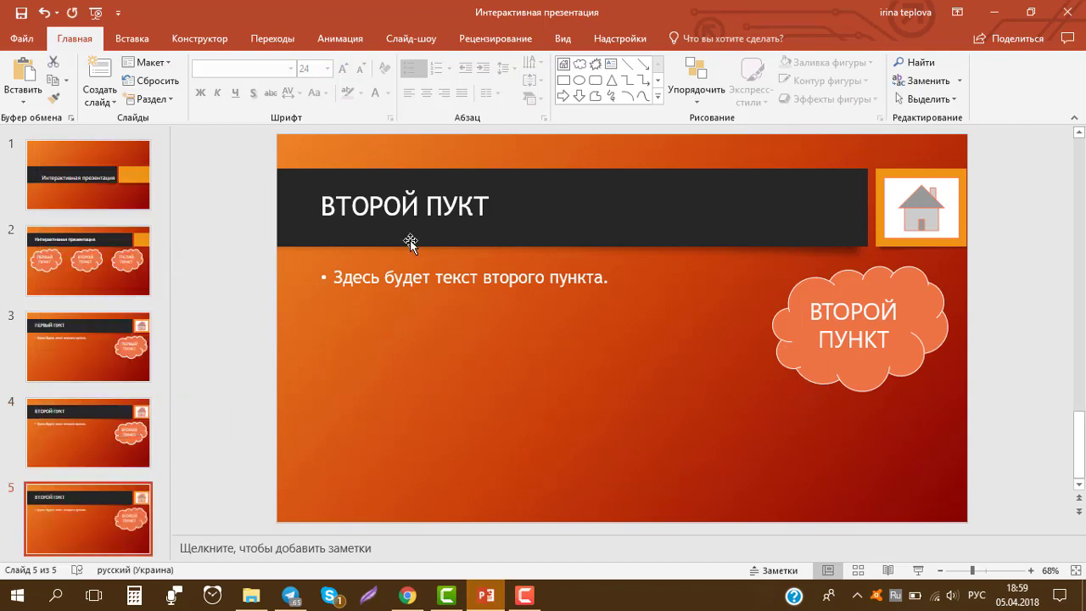
- Rewrite slide 5's title and cloud to ТРЕТИЙ and its bullet to третьего
{"action": "double_click", "coordinate": [400, 206]}
{"action": "type", "text": "ТРЕТ"}
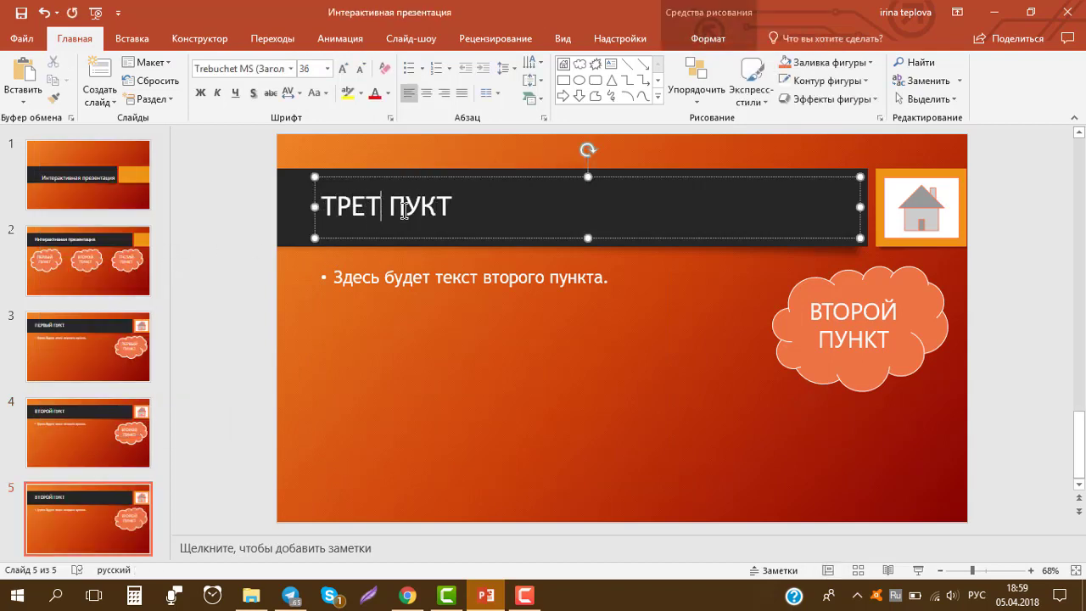
{"action": "type", "text": "ИЙ"}
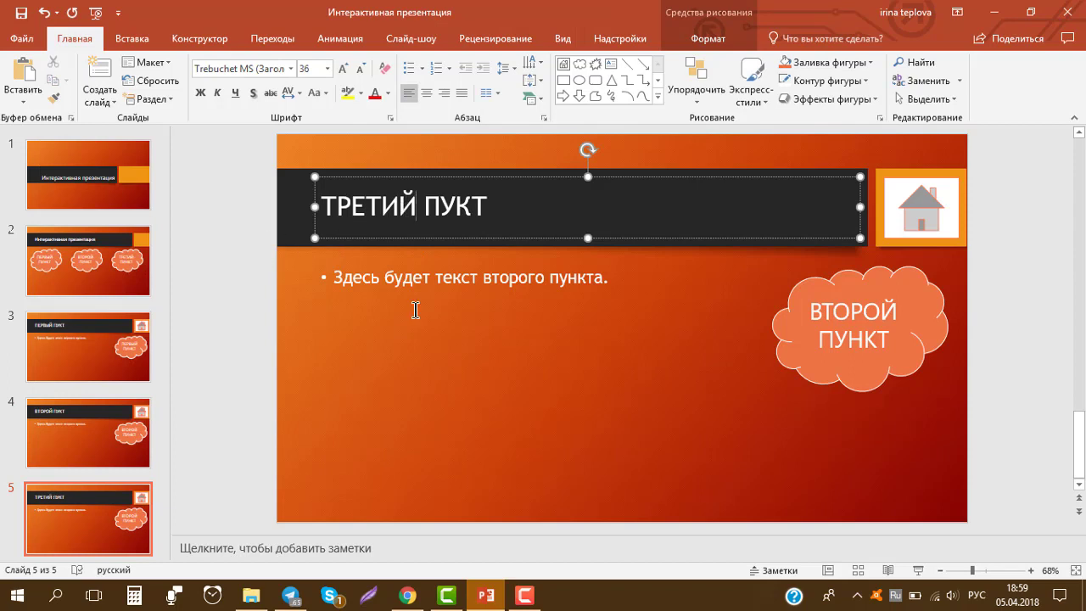
{"action": "double_click", "coordinate": [523, 280]}
{"action": "type", "text": "тр"}
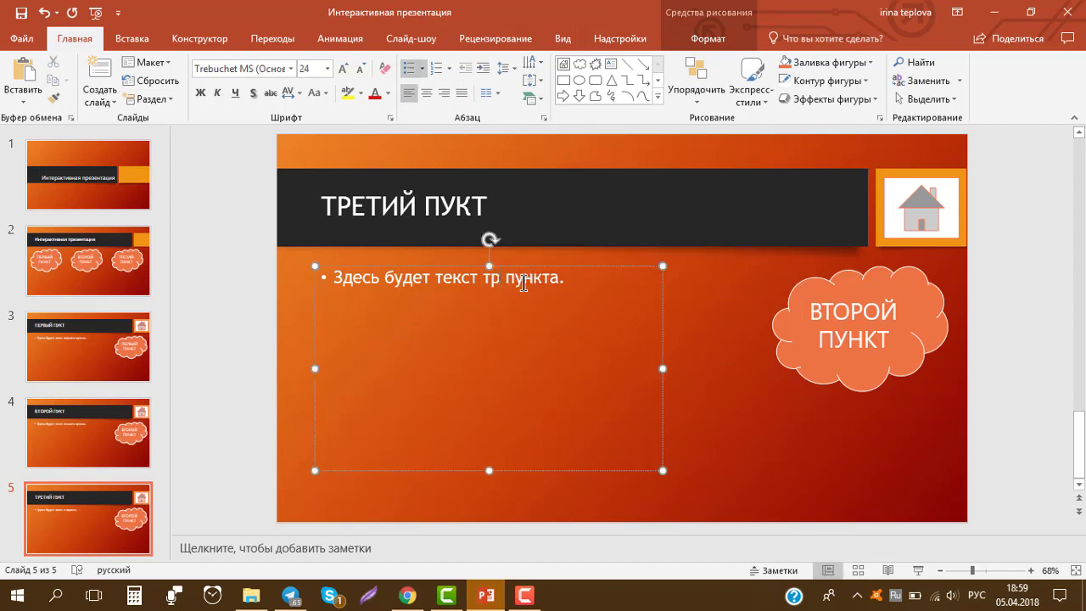
{"action": "type", "text": "ет"}
{"action": "type", "text": "ье"}
{"action": "type", "text": "го"}
{"action": "type", "text": "ь"}
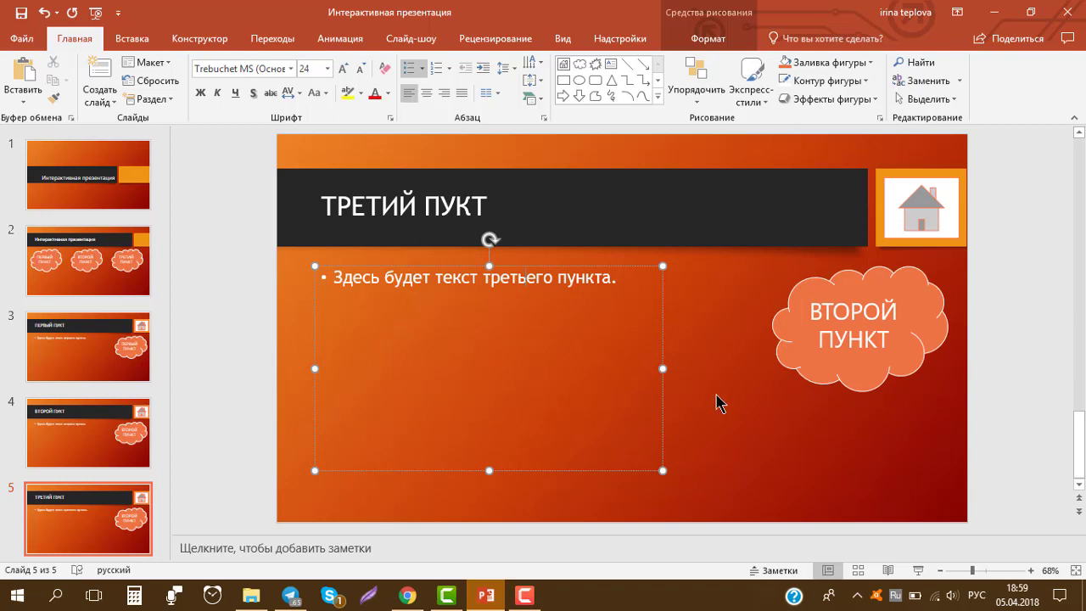
{"action": "left_click", "coordinate": [800, 347]}
{"action": "double_click", "coordinate": [854, 309]}
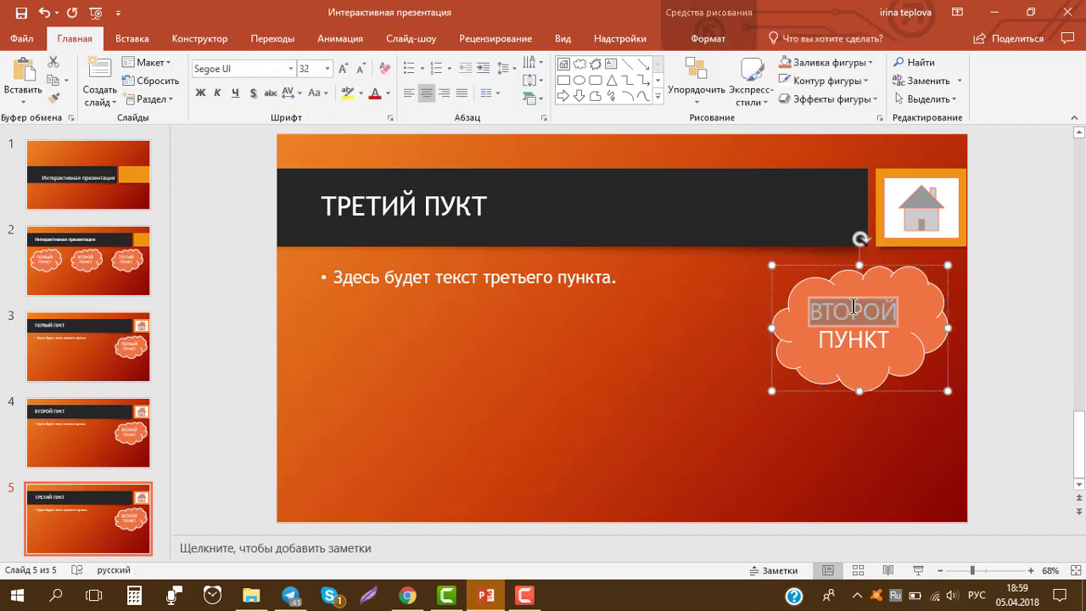
{"action": "type", "text": "ТРЕТИЙ"}
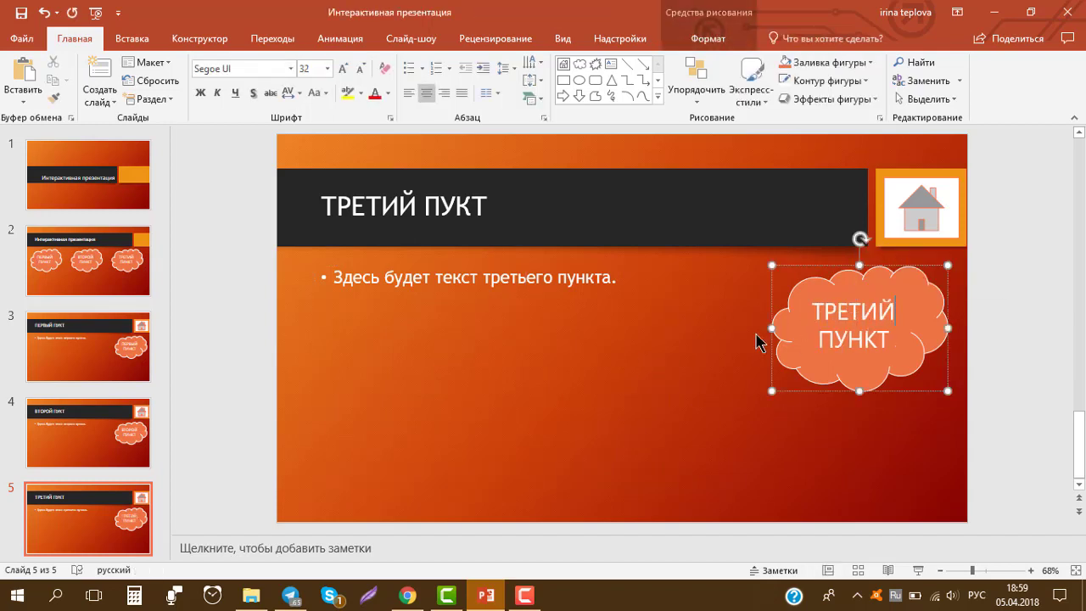
{"action": "left_click", "coordinate": [698, 344]}
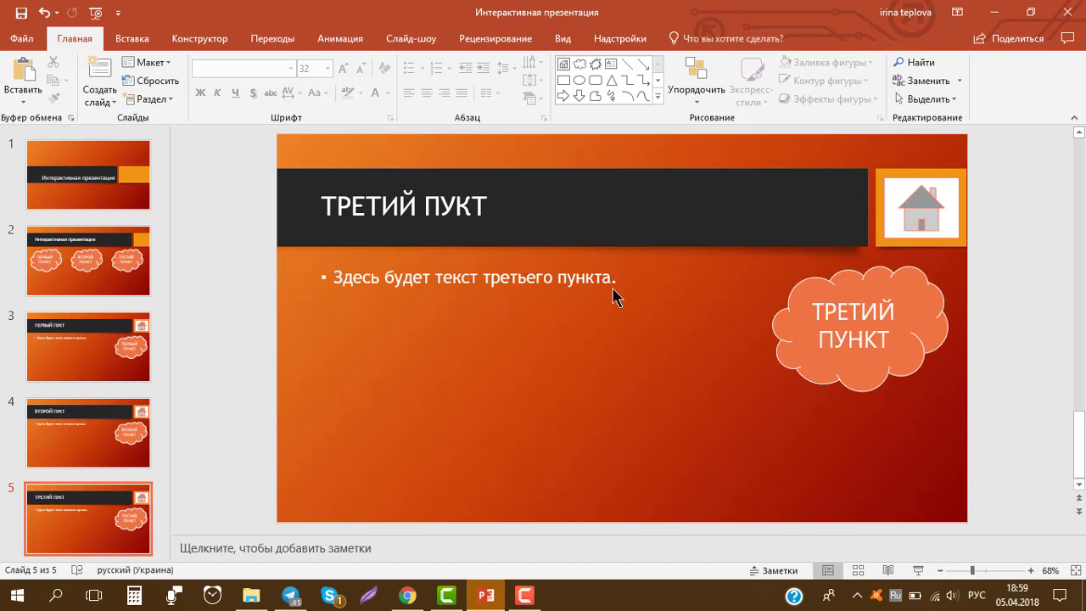
{"action": "scroll", "coordinate": [95, 434], "scroll_direction": "down", "scroll_amount": 1}
{"action": "scroll", "coordinate": [92, 435], "scroll_direction": "up", "scroll_amount": 1}
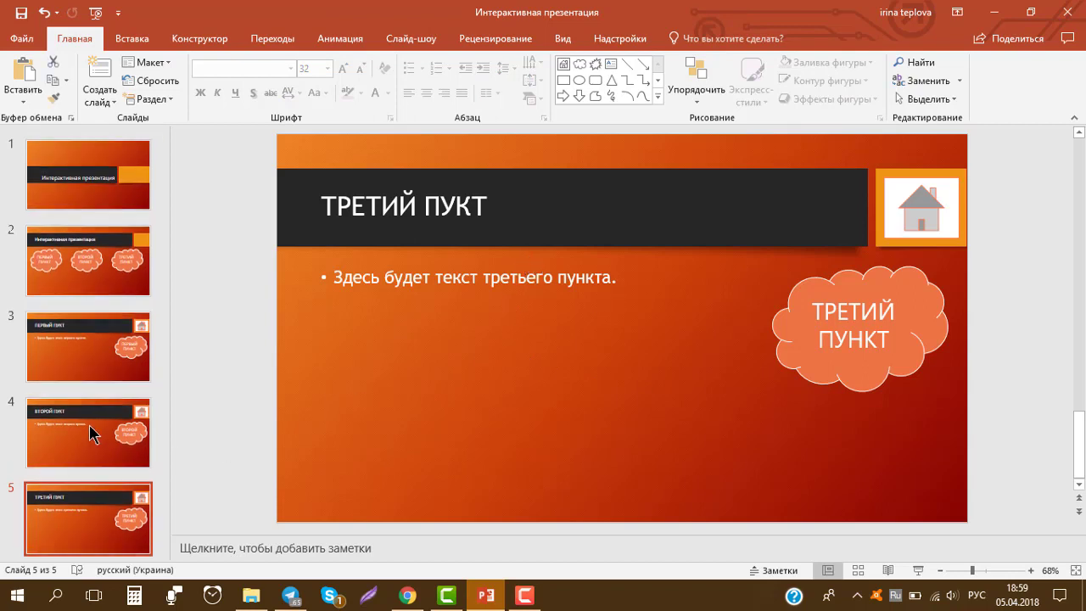
- Link slide 2's ПЕРВЫЙ ПУНКТ cloud to slide 3, ПЕРВЫЙ ПУКТ, through the Действие hyperlink setting
{"action": "left_click", "coordinate": [143, 259]}
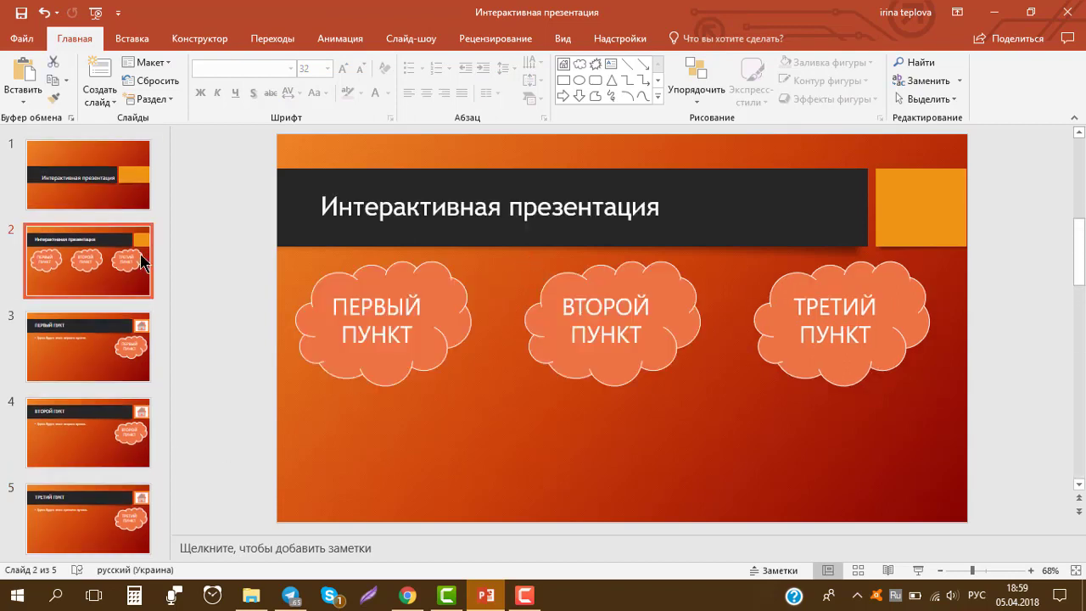
{"action": "left_click", "coordinate": [449, 323]}
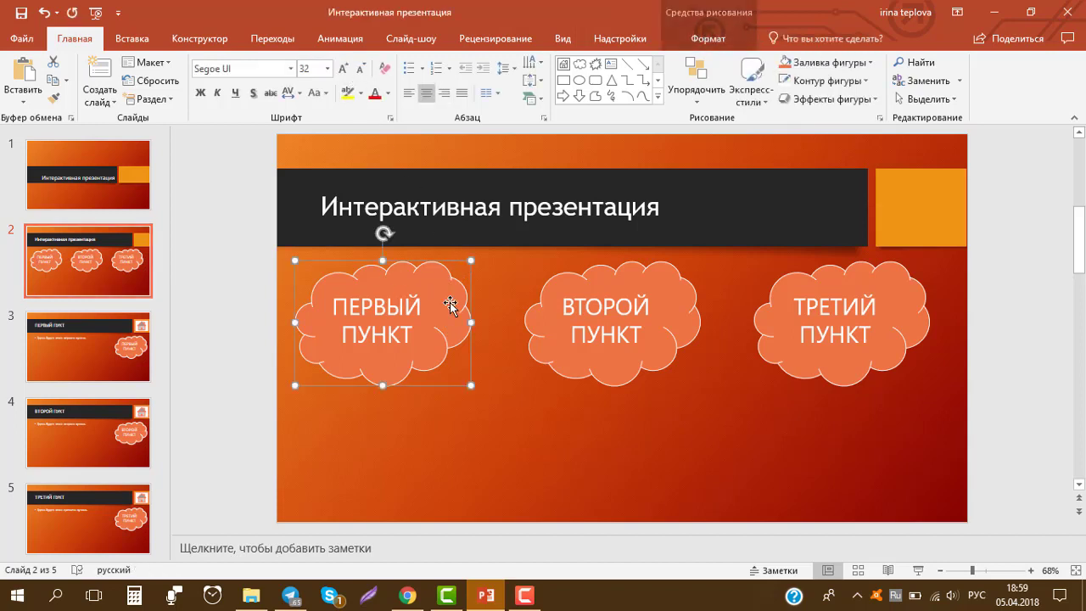
{"action": "left_click", "coordinate": [141, 40]}
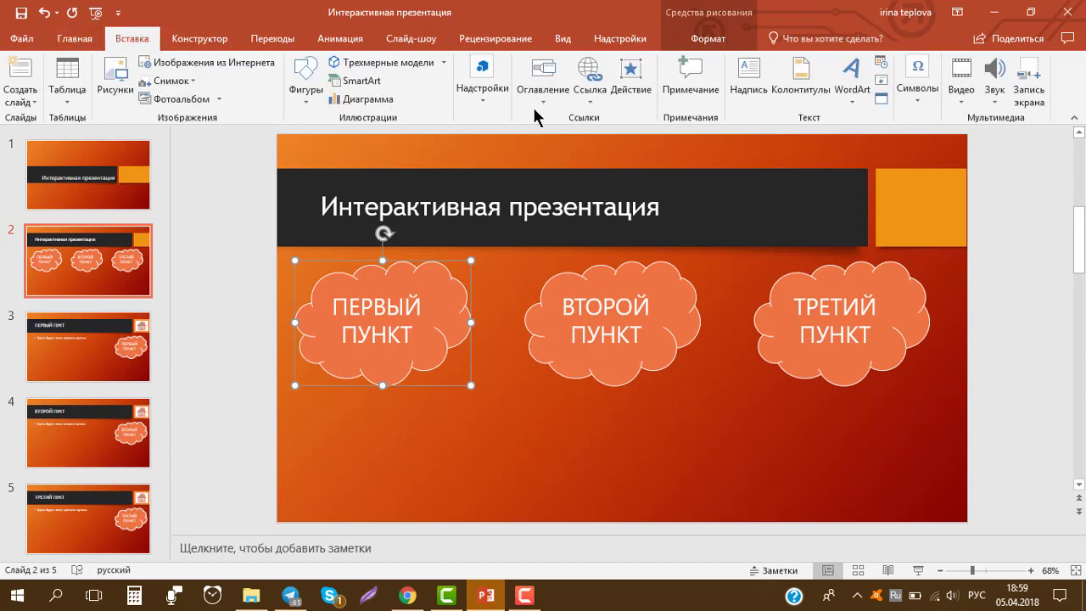
{"action": "left_click", "coordinate": [632, 90]}
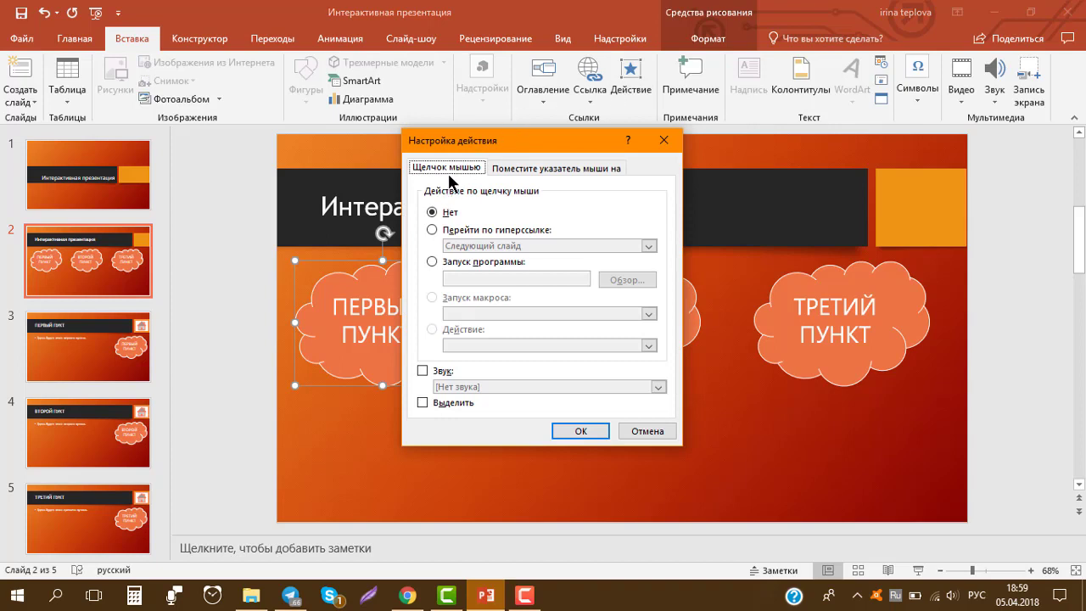
{"action": "left_click", "coordinate": [432, 229]}
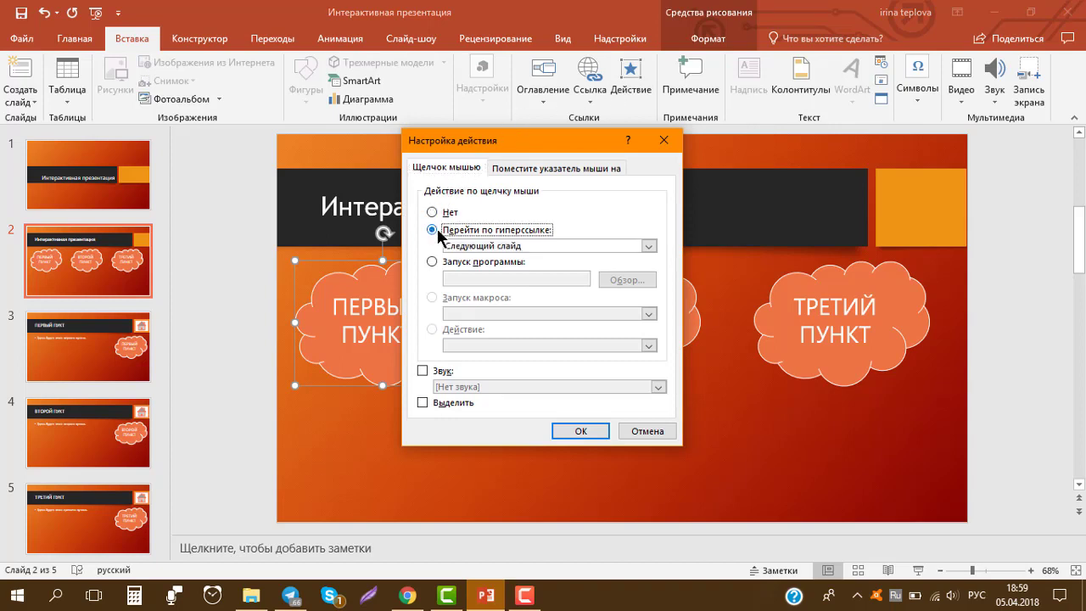
{"action": "left_click", "coordinate": [488, 247]}
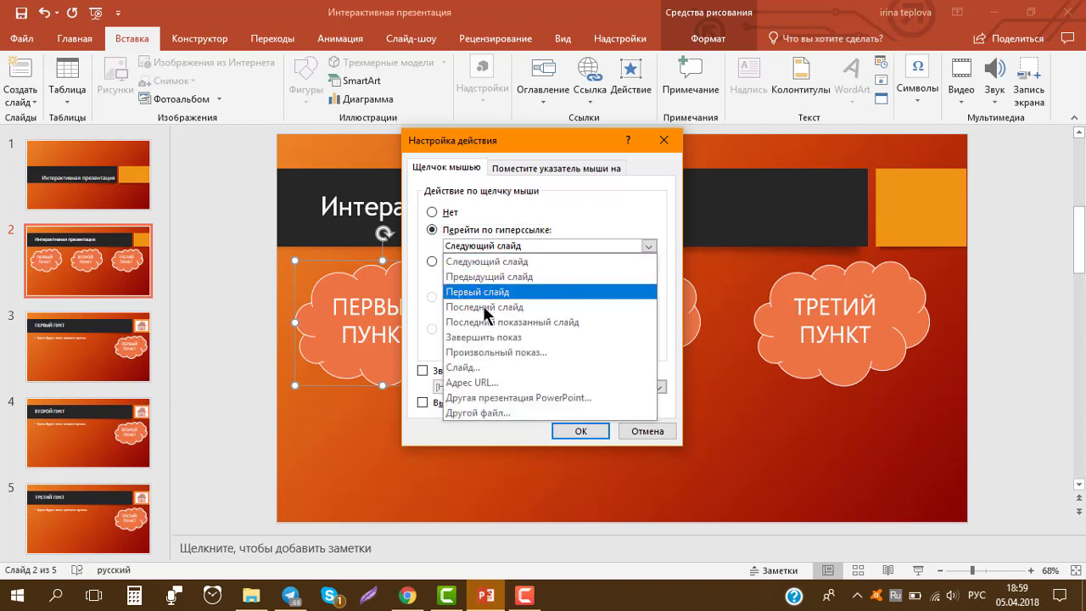
{"action": "left_click", "coordinate": [488, 367]}
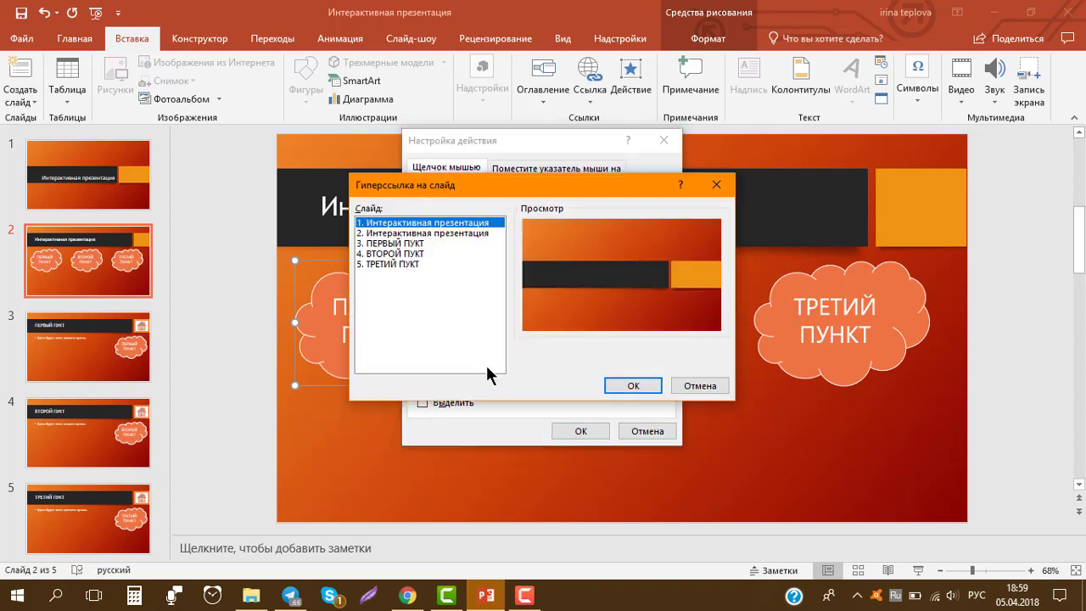
{"action": "left_click", "coordinate": [412, 243]}
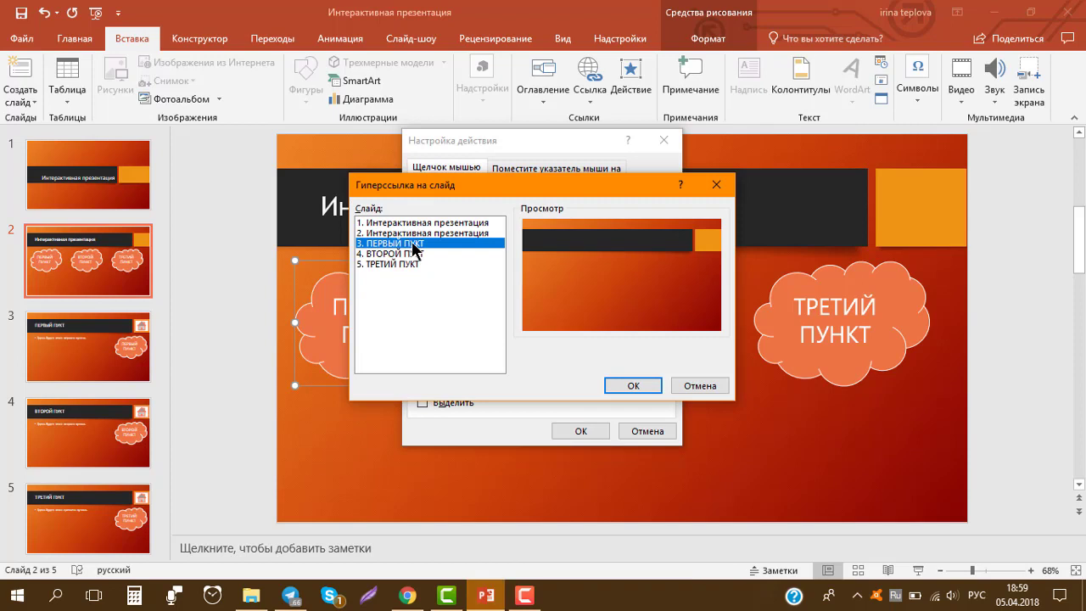
{"action": "key", "text": "Return"}
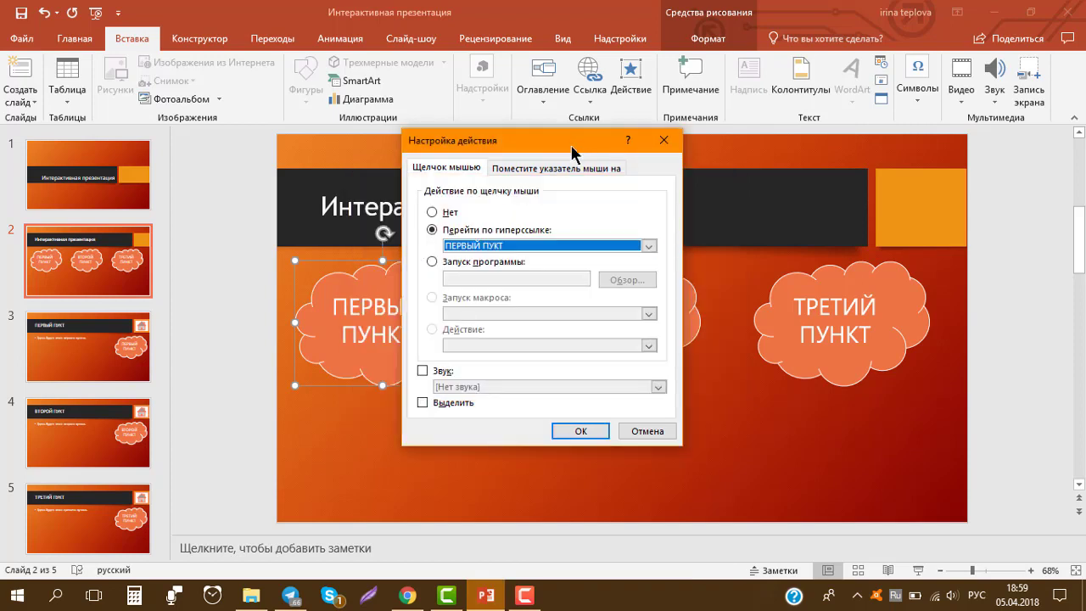
{"action": "left_click", "coordinate": [573, 430]}
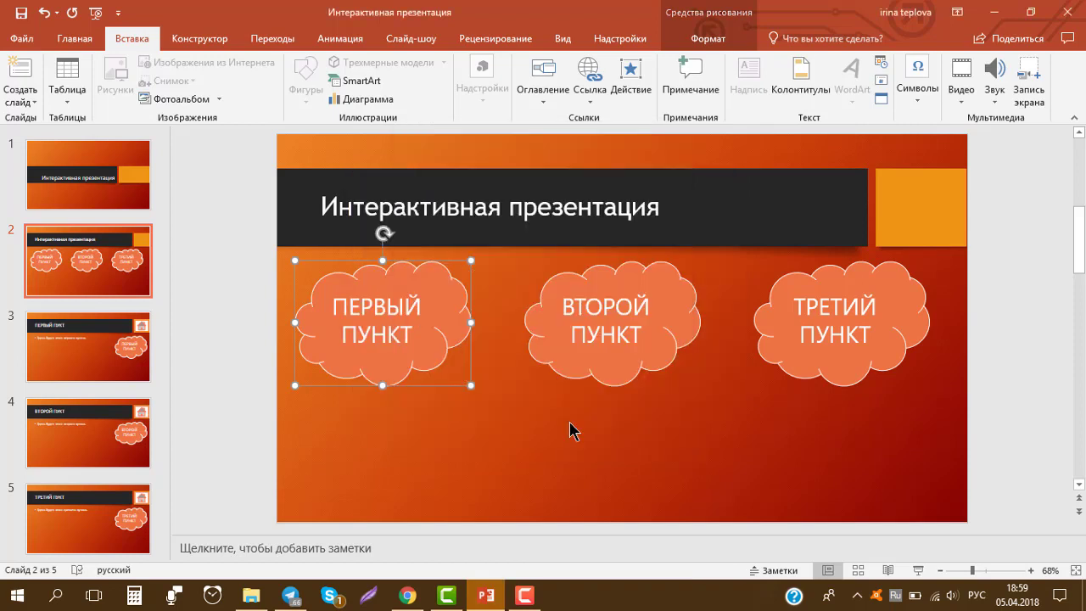
- Set the ВТОРОЙ ПУНКТ cloud's click action to jump to a chosen slide
{"action": "left_click", "coordinate": [632, 357]}
{"action": "left_click", "coordinate": [636, 85]}
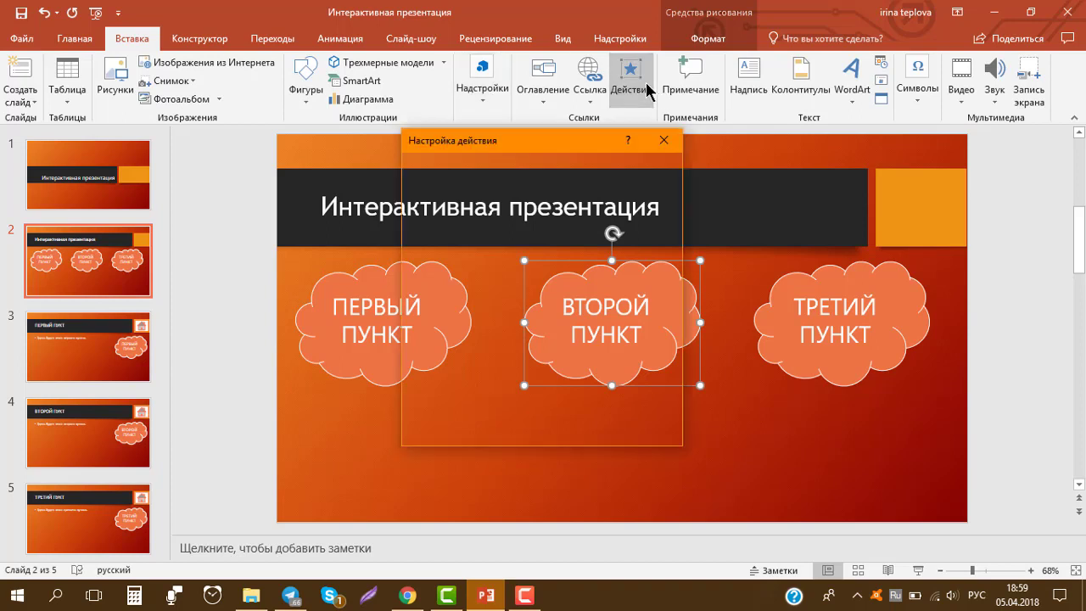
{"action": "left_click", "coordinate": [443, 232]}
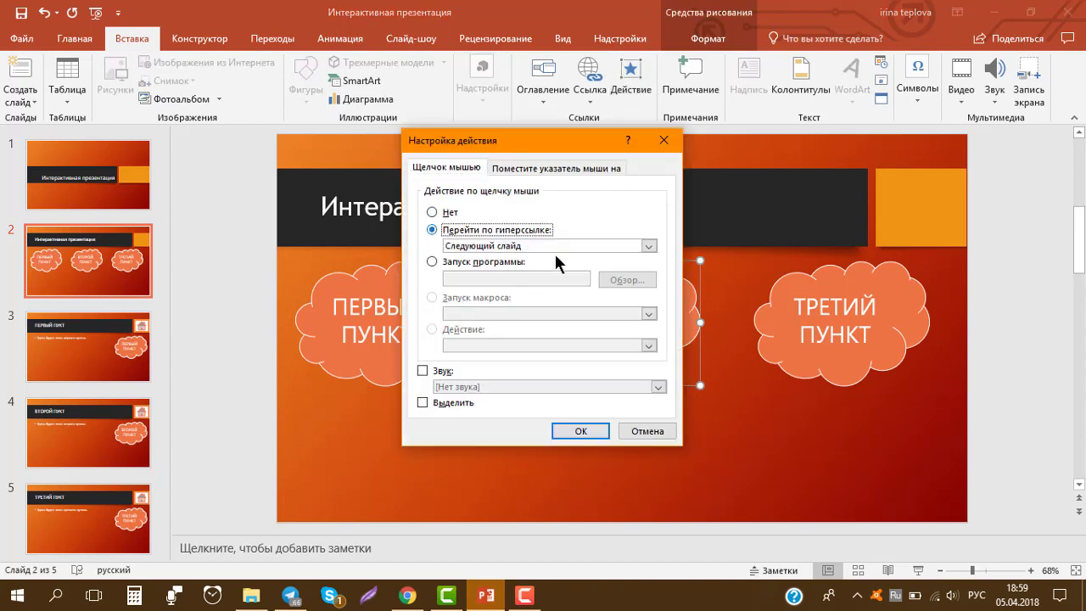
{"action": "left_click", "coordinate": [651, 247]}
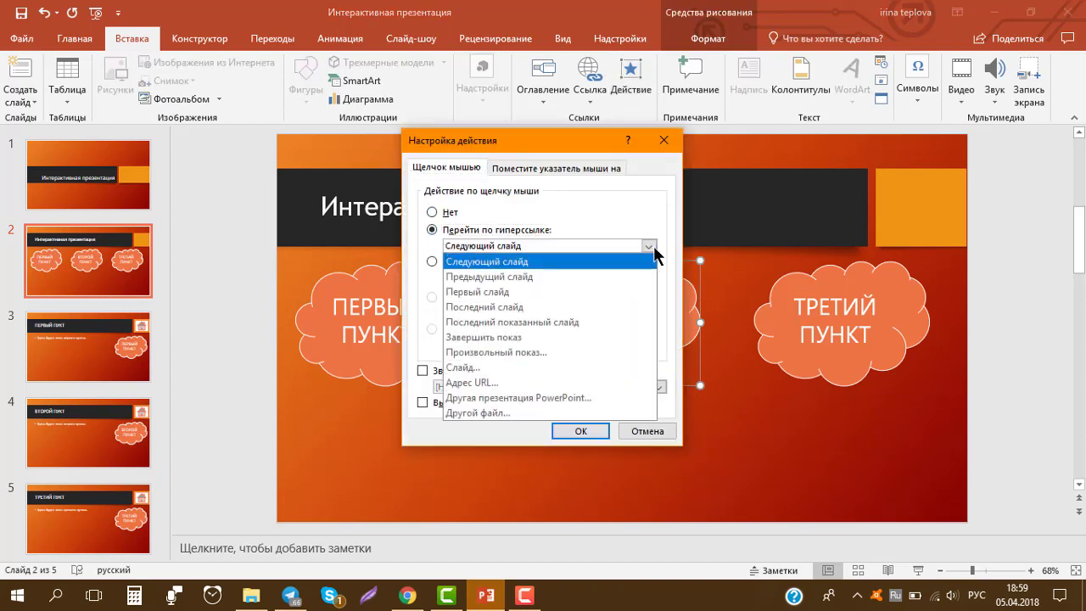
{"action": "left_click", "coordinate": [516, 367]}
{"action": "double_click", "coordinate": [426, 252]}
{"action": "left_click", "coordinate": [580, 431]}
- Start setting a hyperlink click action on the ТРЕТИЙ ПУНКТ cloud
{"action": "left_click", "coordinate": [814, 339]}
{"action": "left_click", "coordinate": [631, 85]}
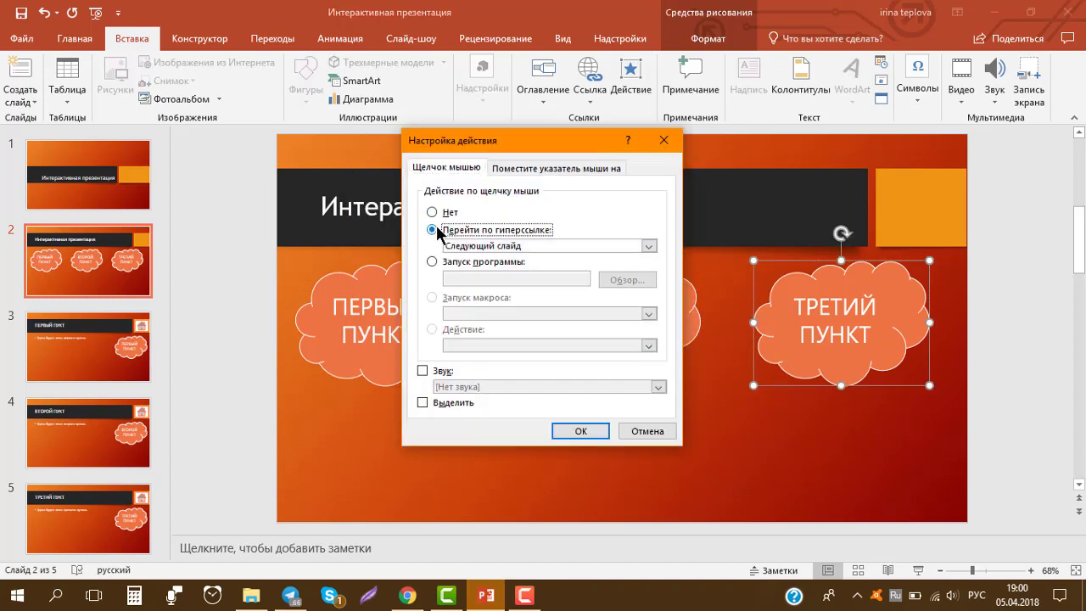
{"action": "left_click", "coordinate": [581, 431]}
{"action": "left_click", "coordinate": [709, 450]}
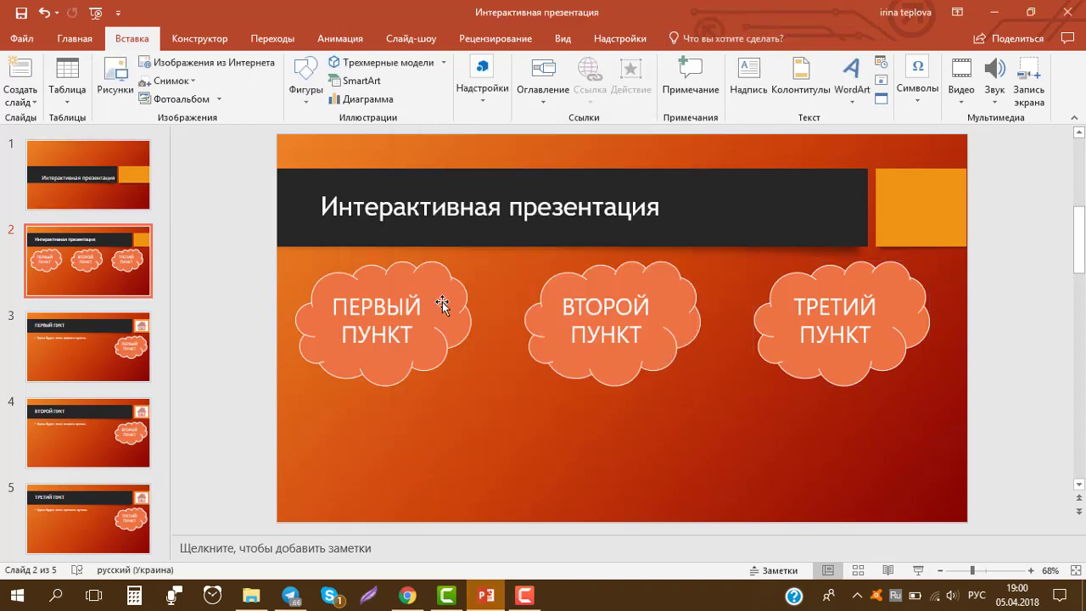
- Apply the Соты honeycomb transition with a 01,50 duration to all five slides
{"action": "left_click", "coordinate": [133, 198]}
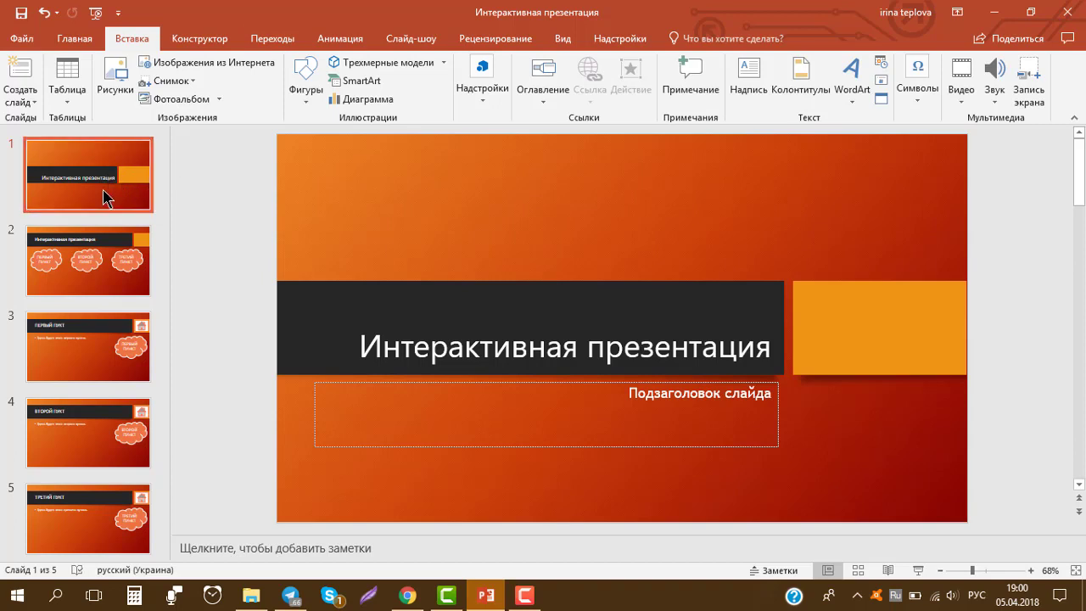
{"action": "key", "text": "ctrl+a"}
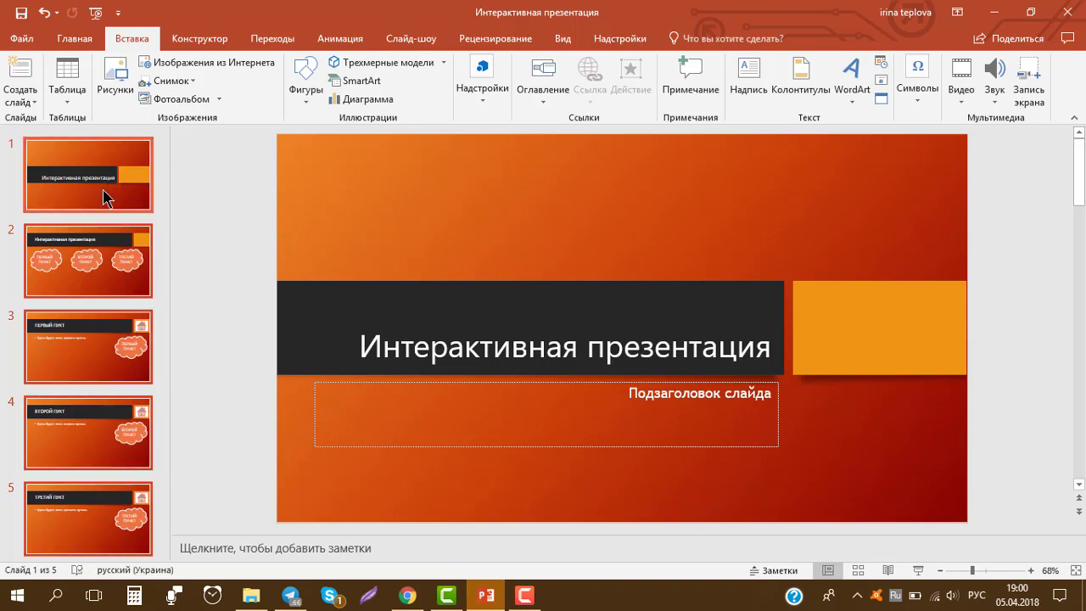
{"action": "left_click", "coordinate": [272, 40]}
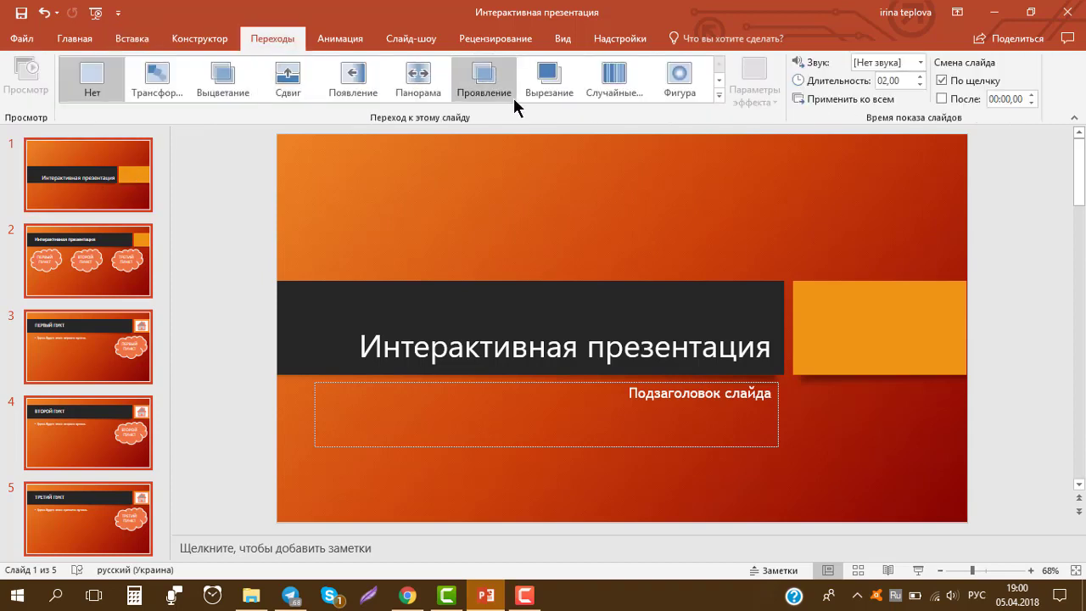
{"action": "left_click", "coordinate": [719, 95]}
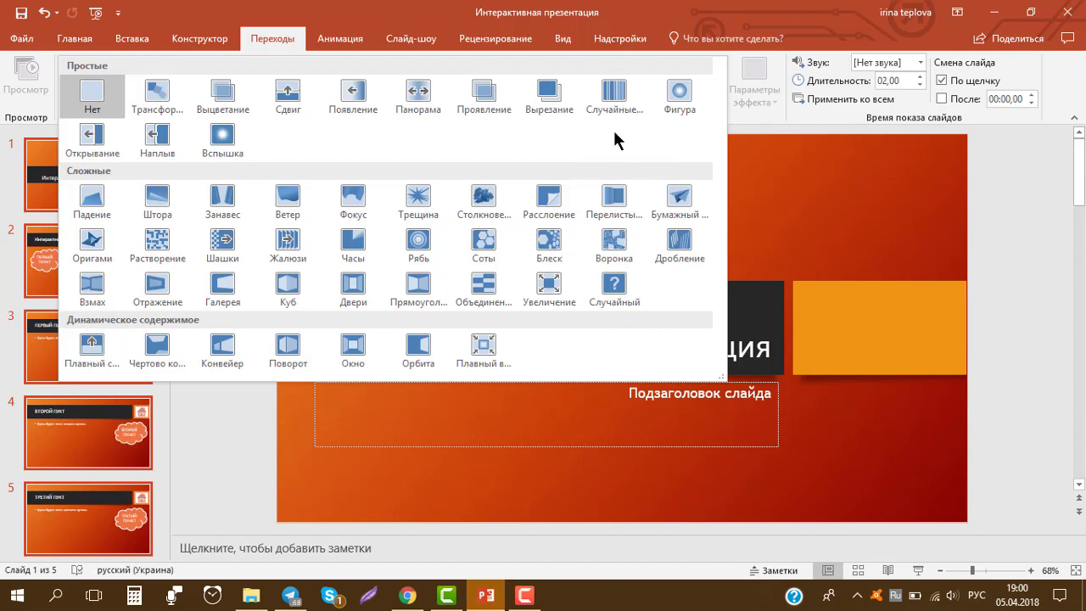
{"action": "left_click", "coordinate": [497, 245]}
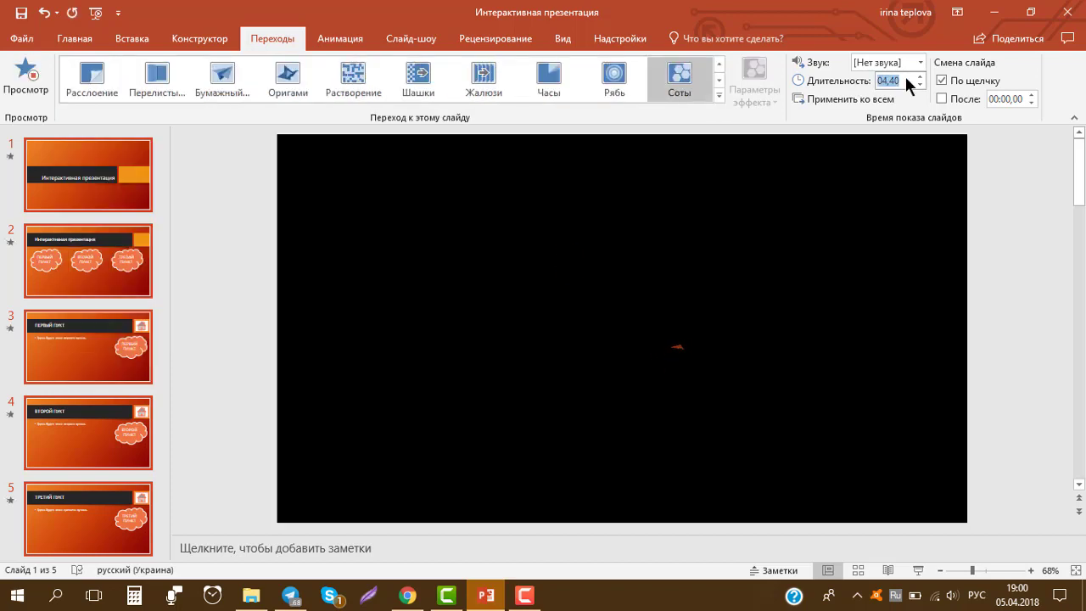
{"action": "type", "text": "2"}
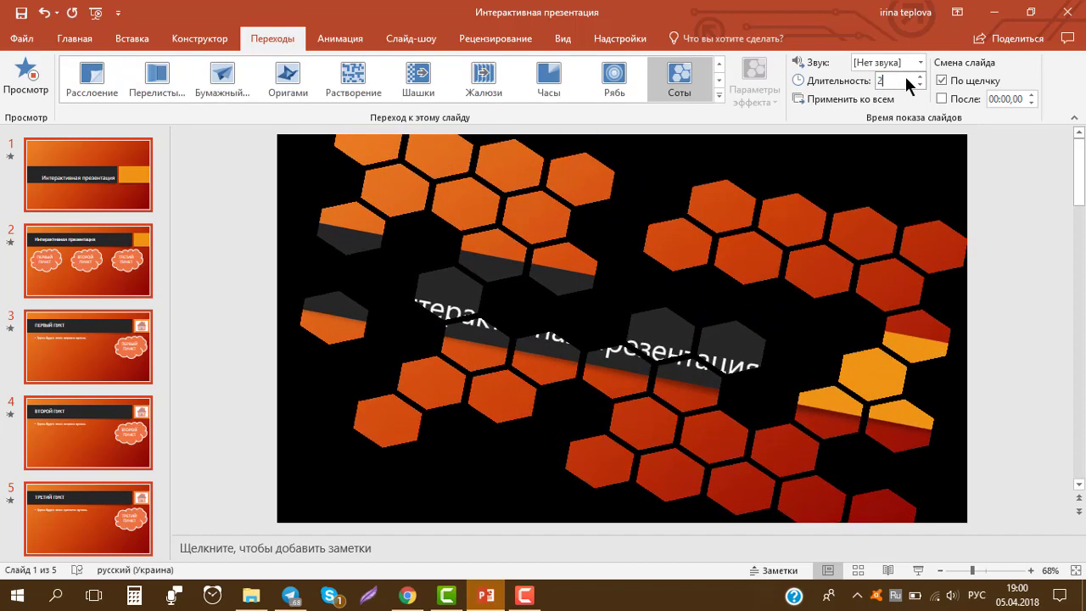
{"action": "left_click", "coordinate": [814, 169]}
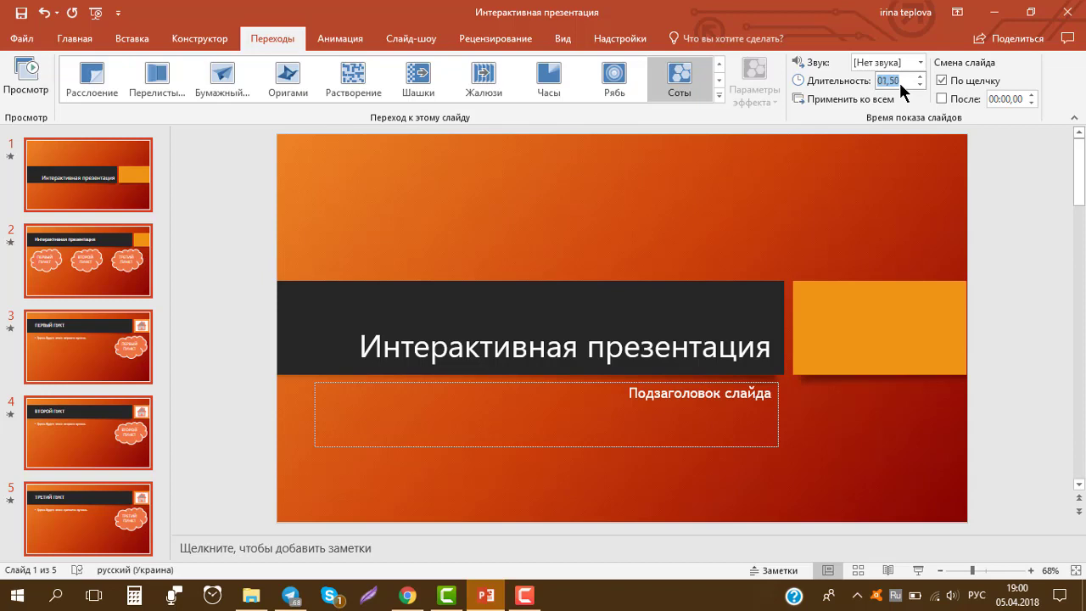
{"action": "left_click", "coordinate": [1014, 241]}
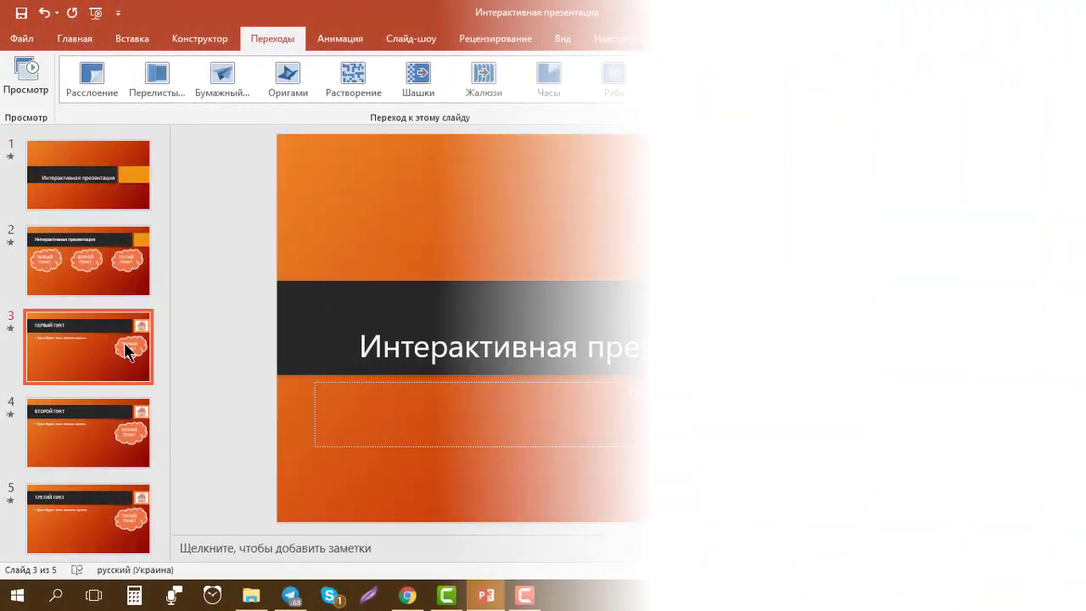
- Give slide 3's house picture a Действие hyperlink to slide 2, then move to slide 4
{"action": "left_click", "coordinate": [127, 347]}
{"action": "left_click", "coordinate": [929, 217]}
{"action": "right_click", "coordinate": [930, 217]}
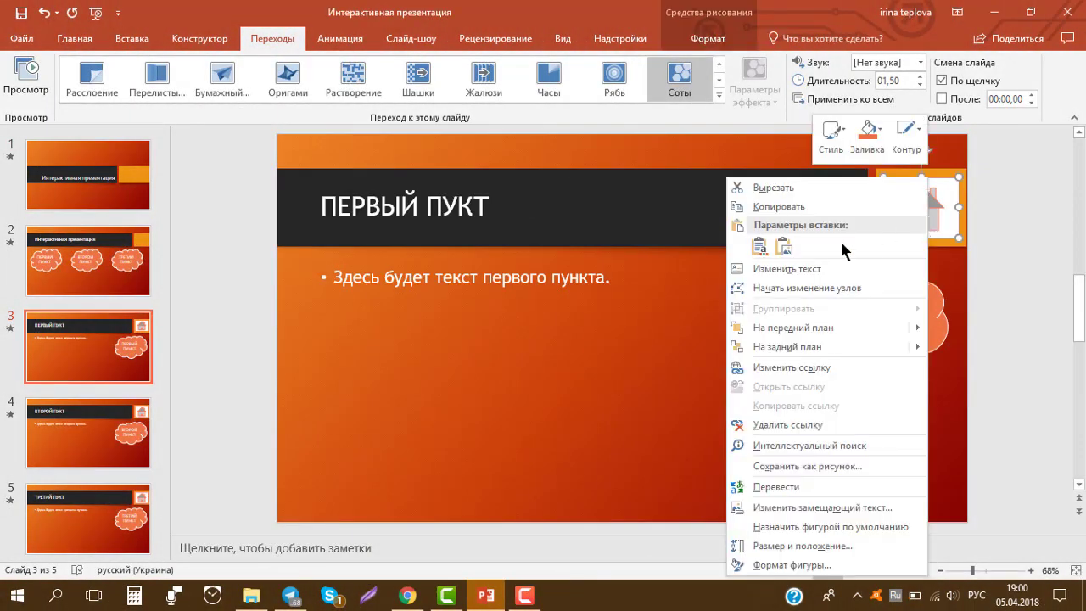
{"action": "left_click", "coordinate": [64, 39]}
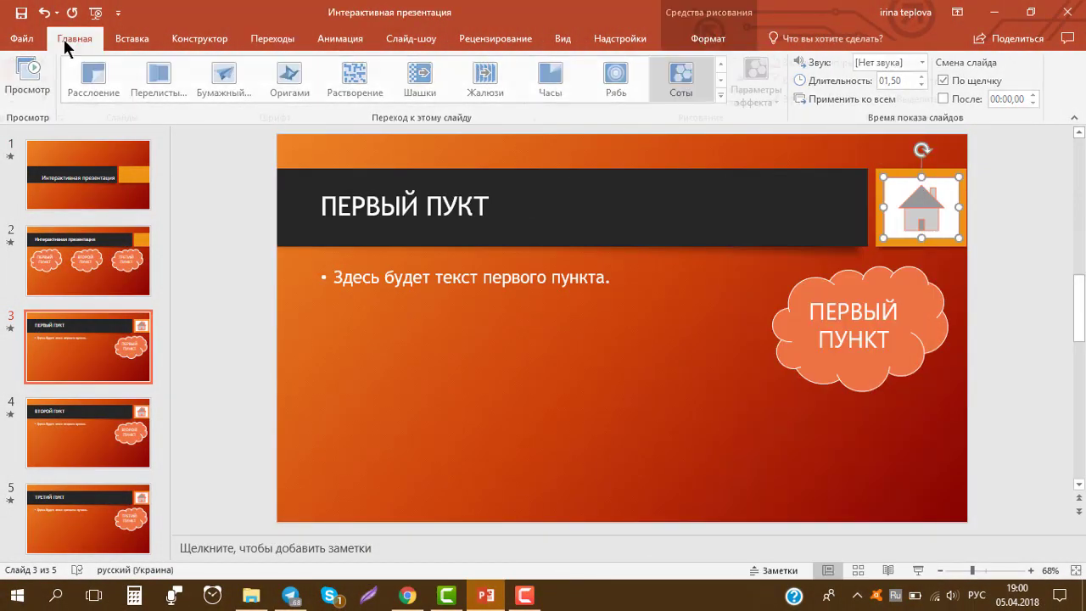
{"action": "left_click", "coordinate": [131, 38]}
{"action": "left_click", "coordinate": [643, 81]}
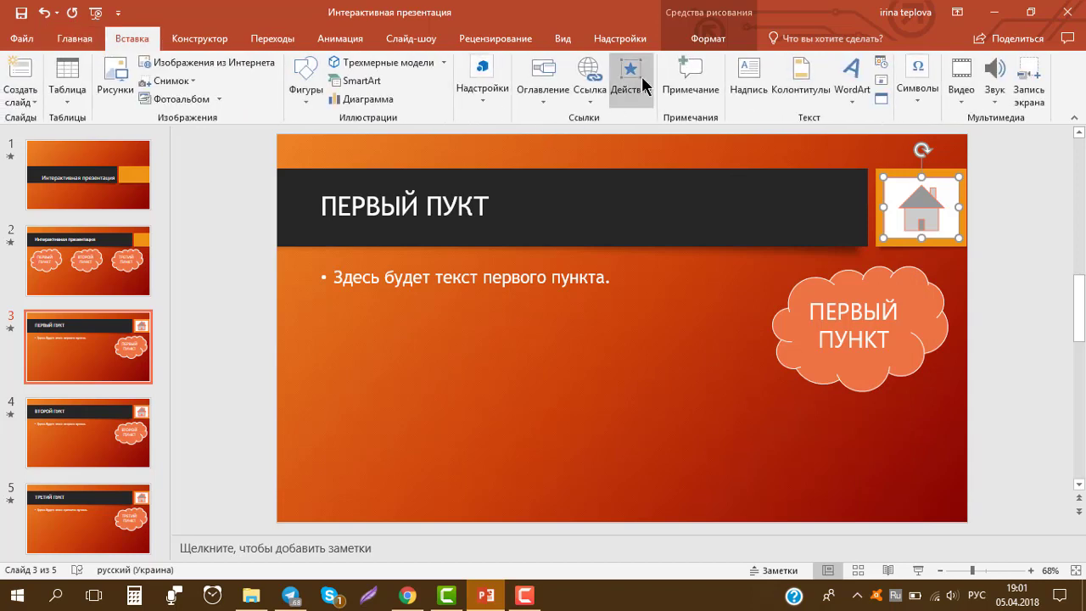
{"action": "left_click", "coordinate": [554, 245]}
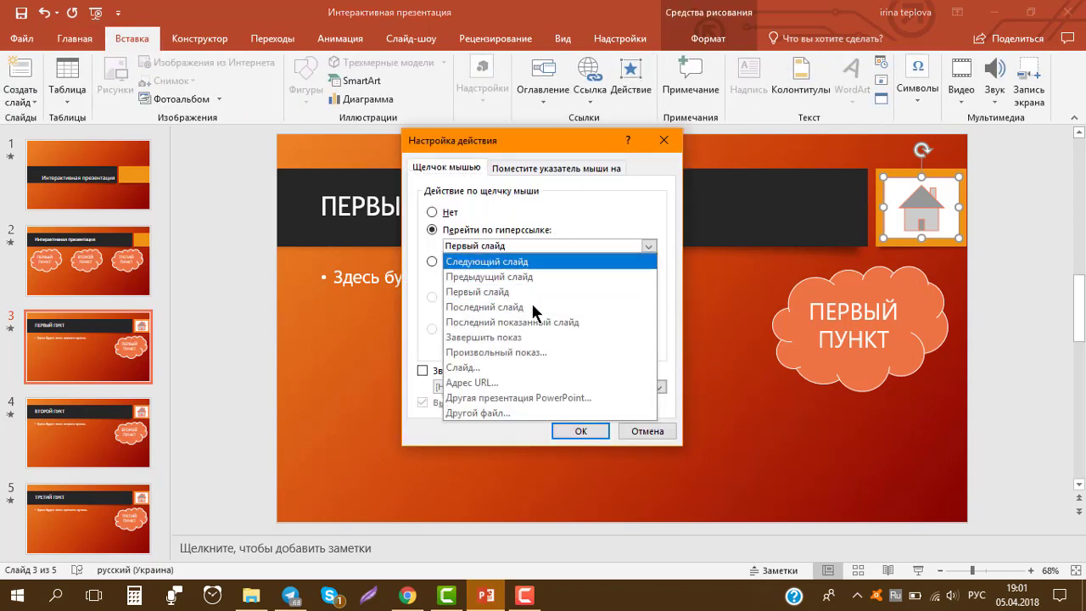
{"action": "left_click", "coordinate": [517, 365]}
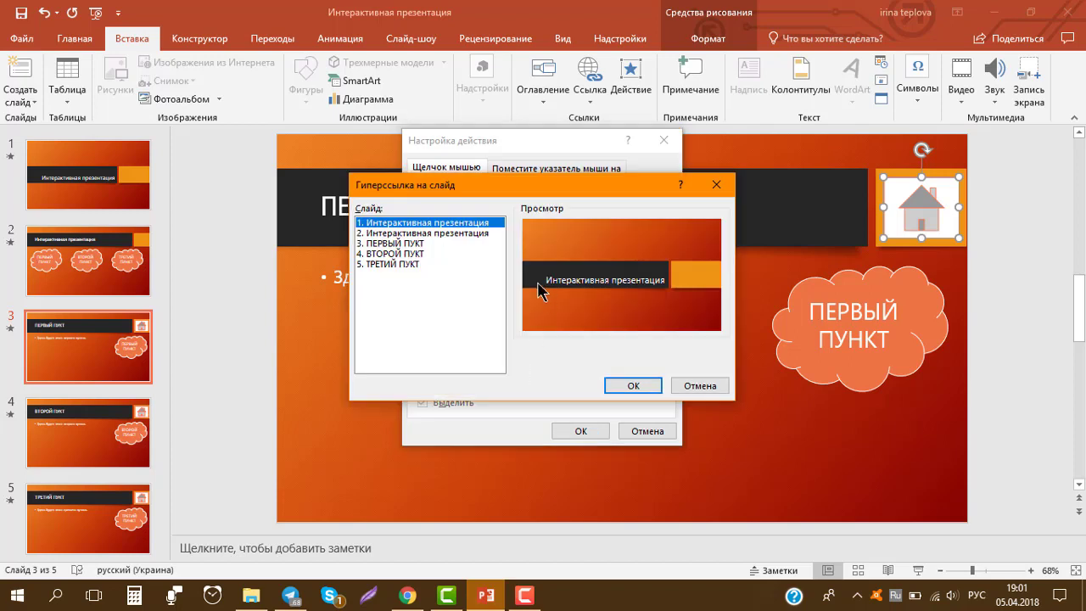
{"action": "double_click", "coordinate": [432, 234]}
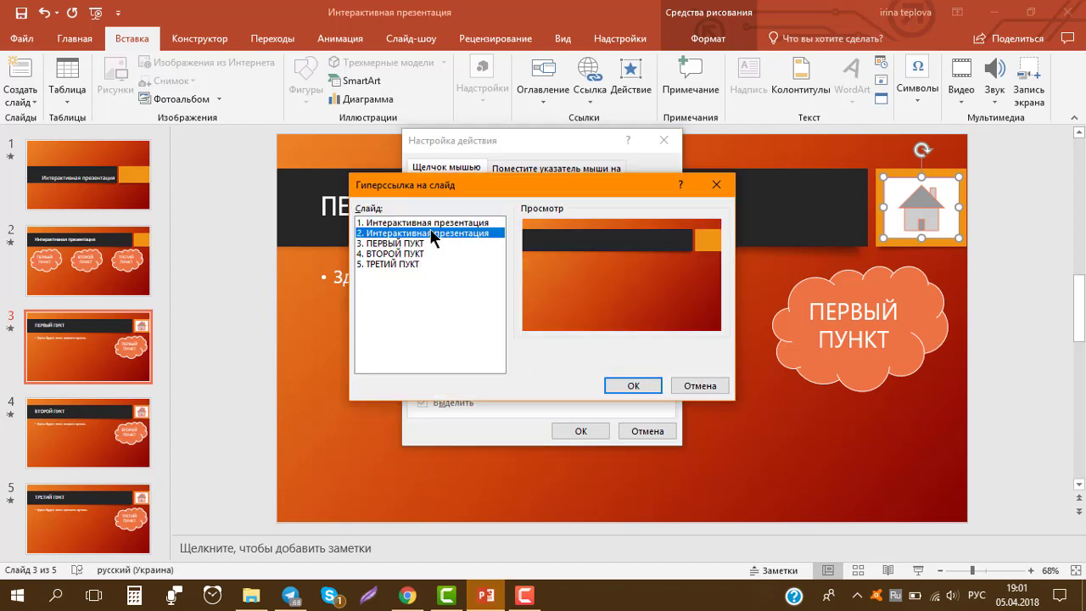
{"action": "left_click", "coordinate": [580, 431]}
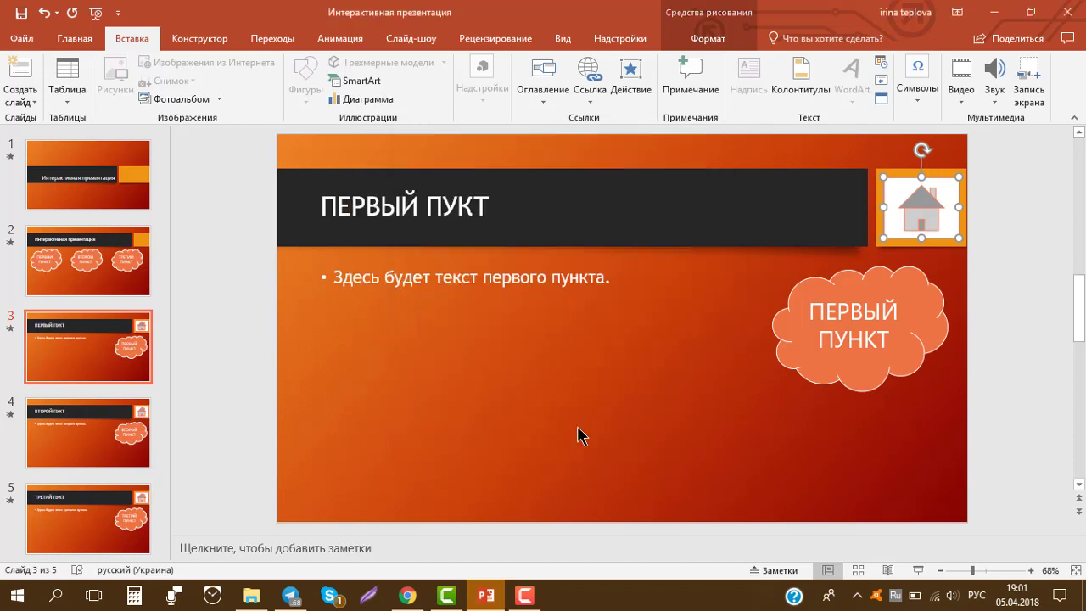
{"action": "left_click", "coordinate": [94, 428]}
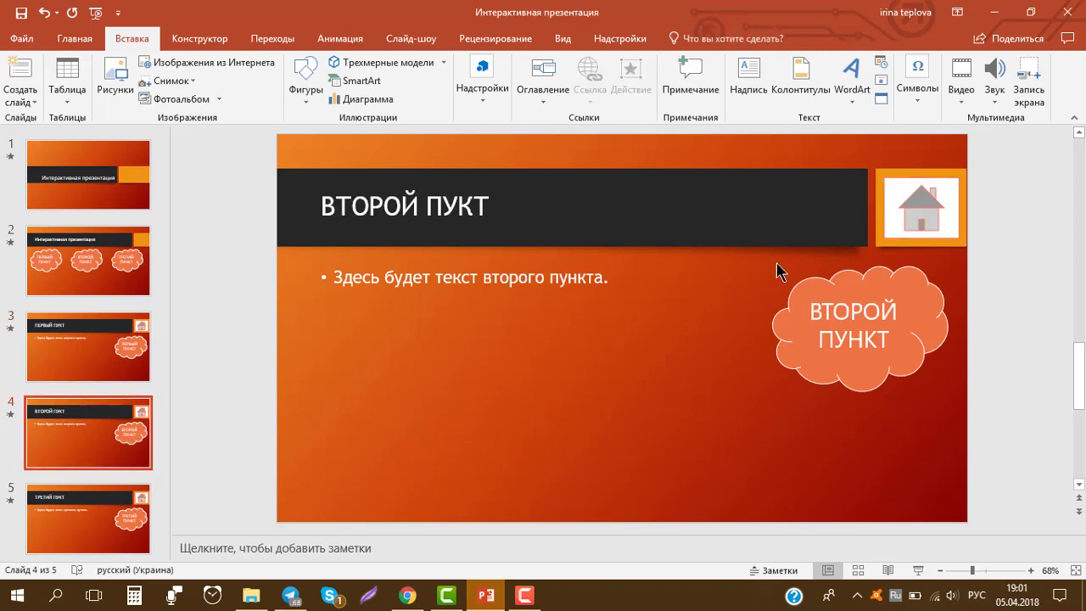
- Paste the linked house button onto slide 4 and onto slide 5, replacing slide 5's old house picture
{"action": "key", "text": "ctrl+v"}
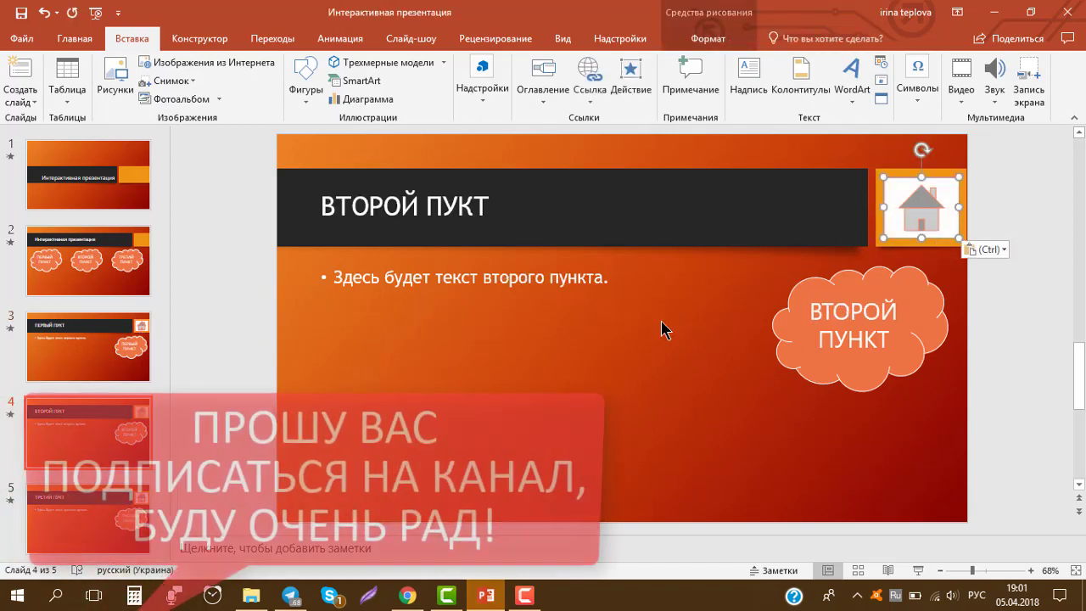
{"action": "key", "text": "Escape"}
{"action": "key", "text": "Page_Down"}
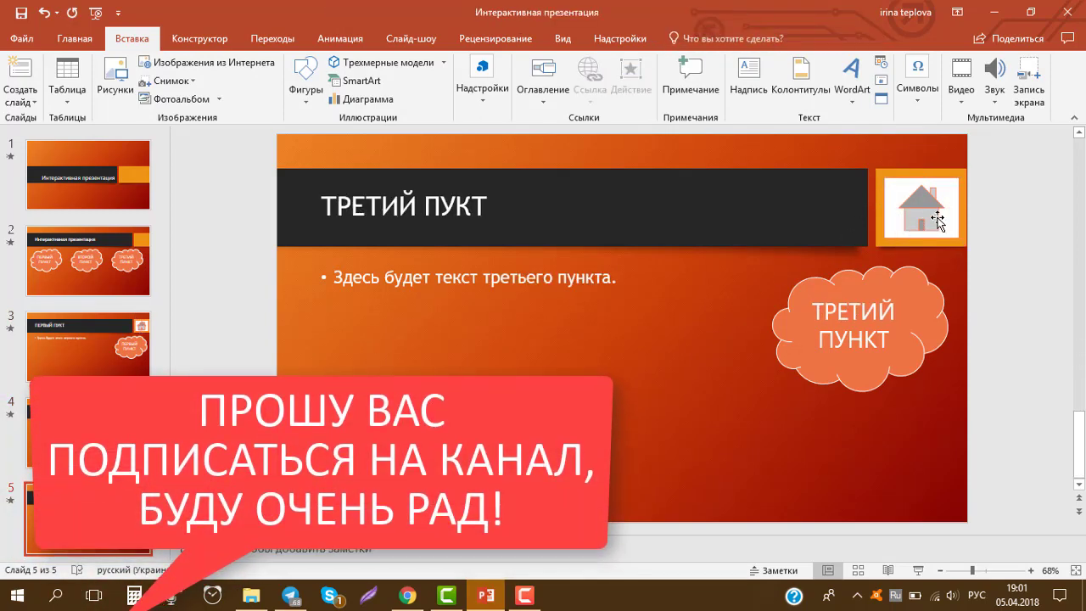
{"action": "left_click", "coordinate": [937, 220]}
{"action": "key", "text": "Delete"}
{"action": "key", "text": "ctrl+v"}
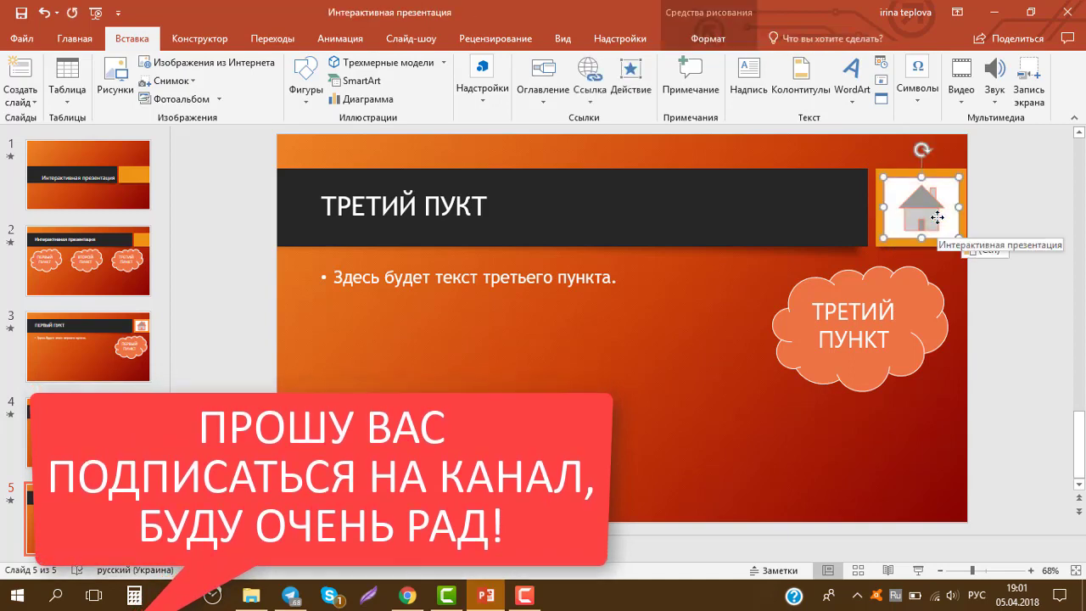
{"action": "key", "text": "Escape"}
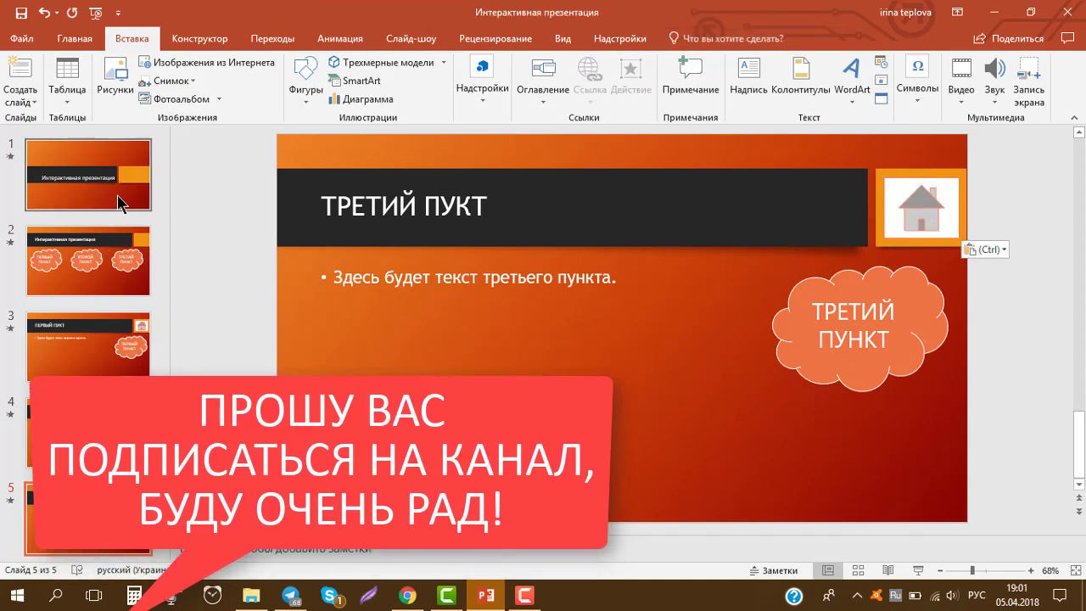
{"action": "left_click", "coordinate": [119, 202]}
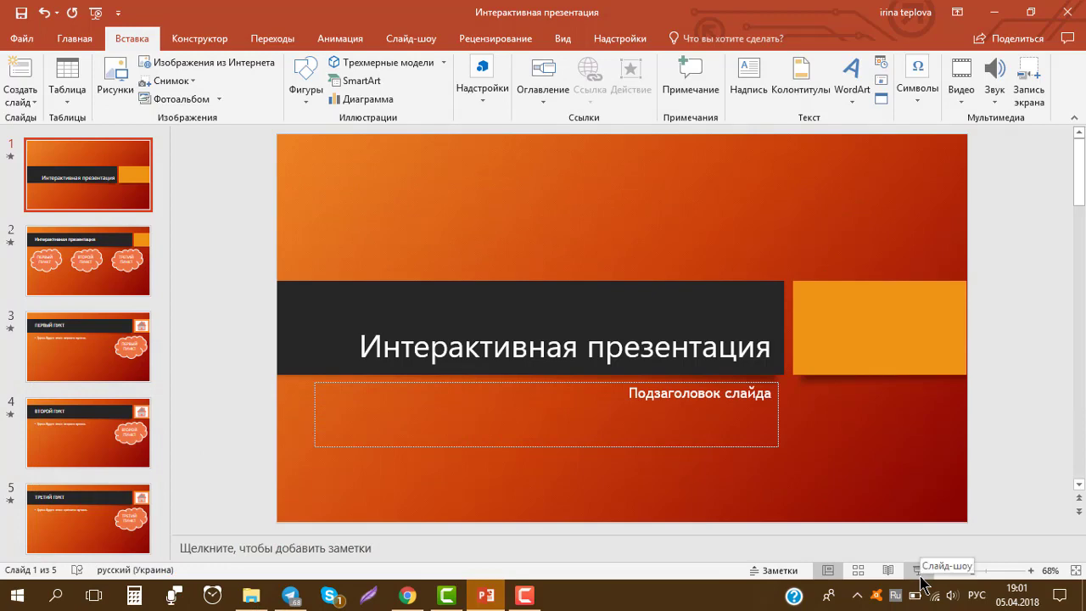
- Run the slide show, testing each of the three clouds and returning via each house button
{"action": "left_click", "coordinate": [921, 577]}
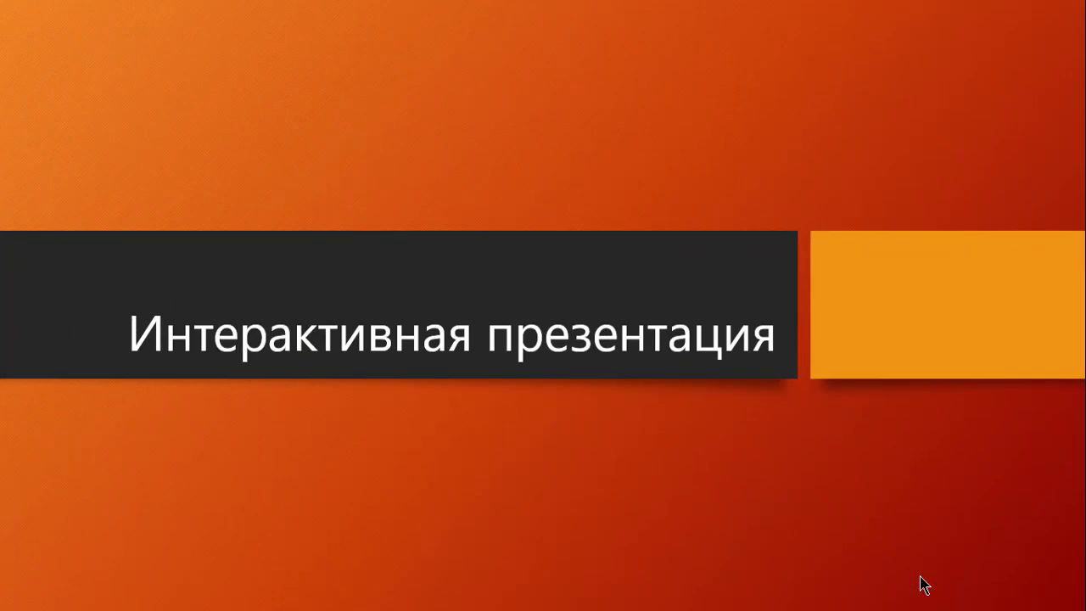
{"action": "left_click", "coordinate": [923, 585]}
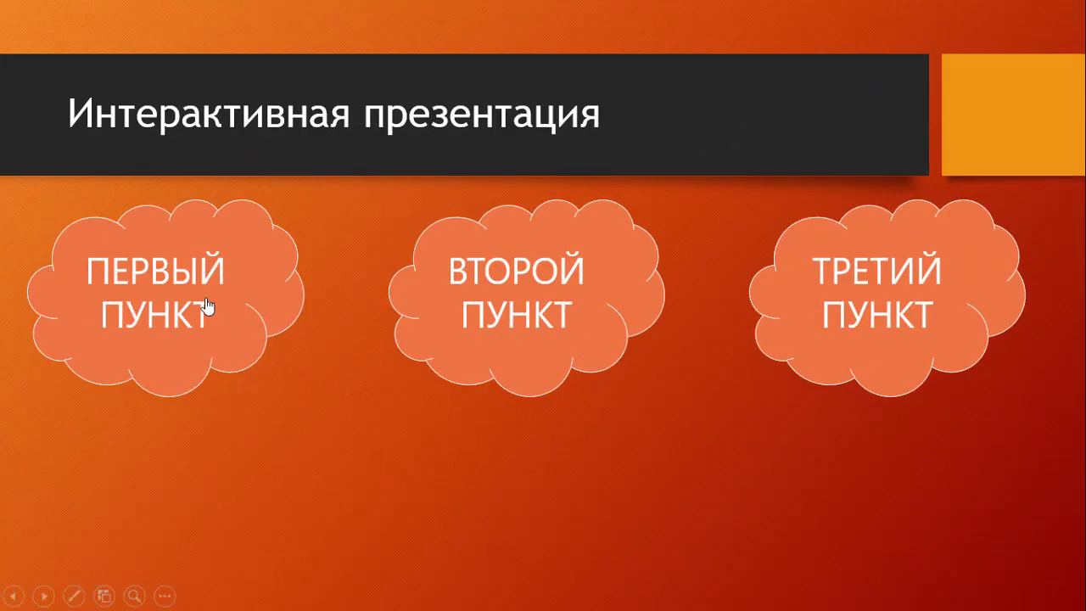
{"action": "left_click", "coordinate": [206, 306]}
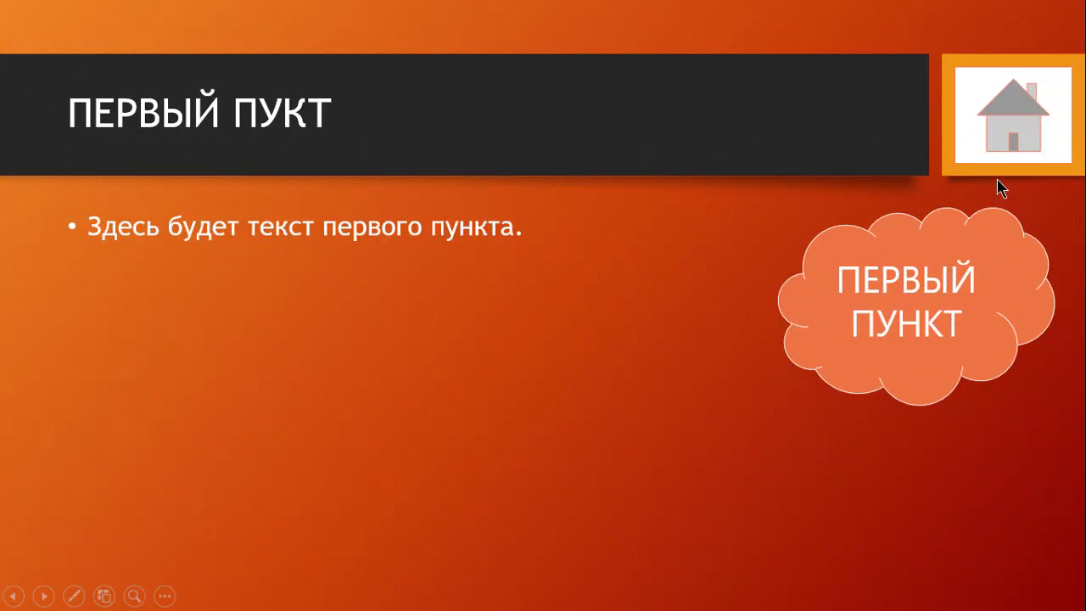
{"action": "left_click", "coordinate": [1009, 150]}
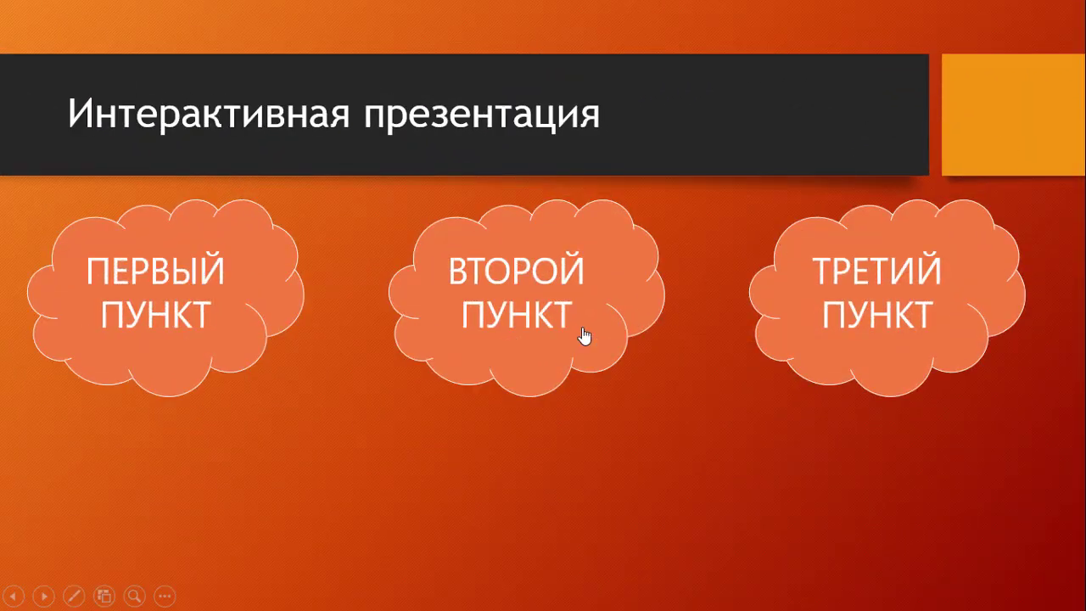
{"action": "left_click", "coordinate": [584, 336]}
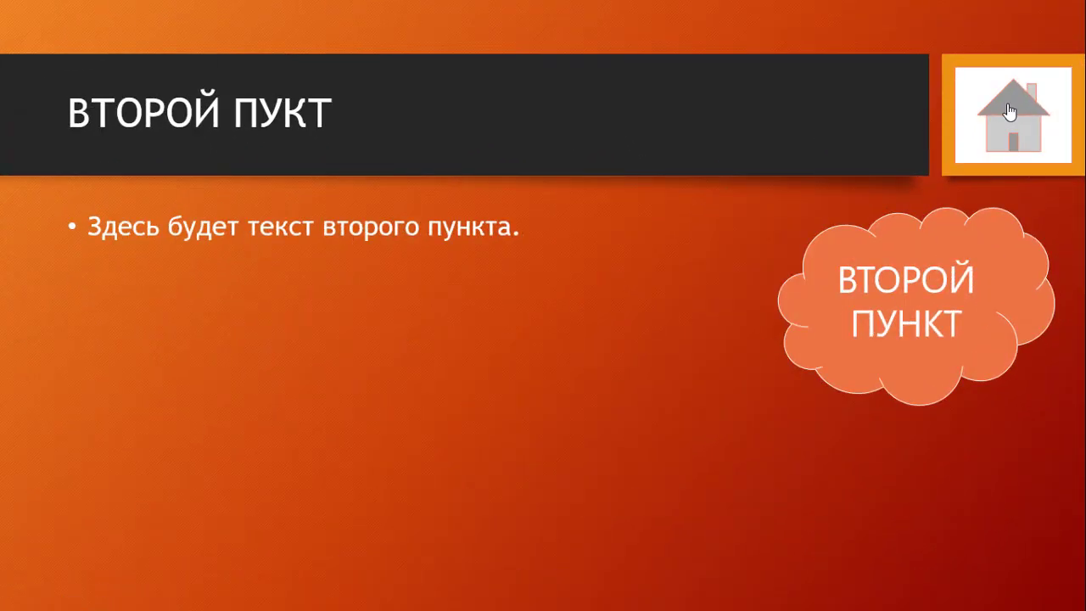
{"action": "left_click", "coordinate": [1009, 111]}
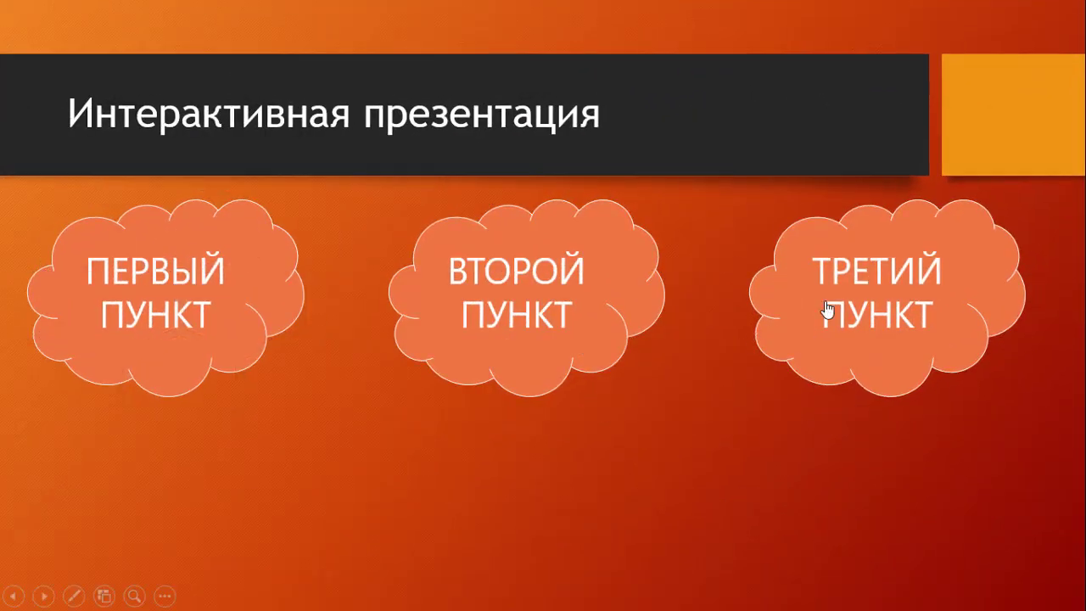
{"action": "left_click", "coordinate": [830, 315]}
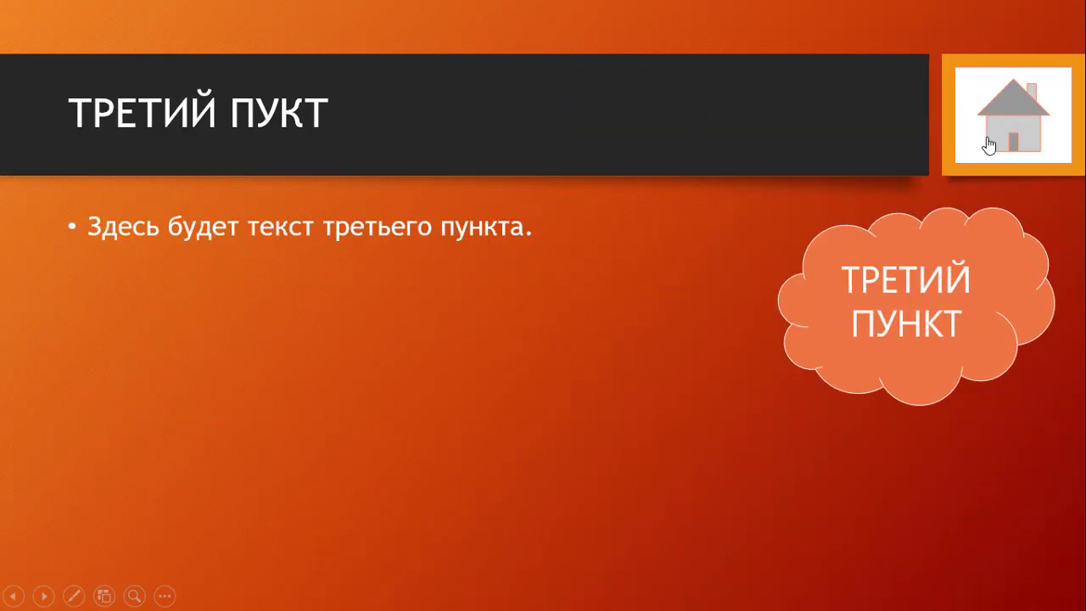
{"action": "left_click", "coordinate": [988, 140]}
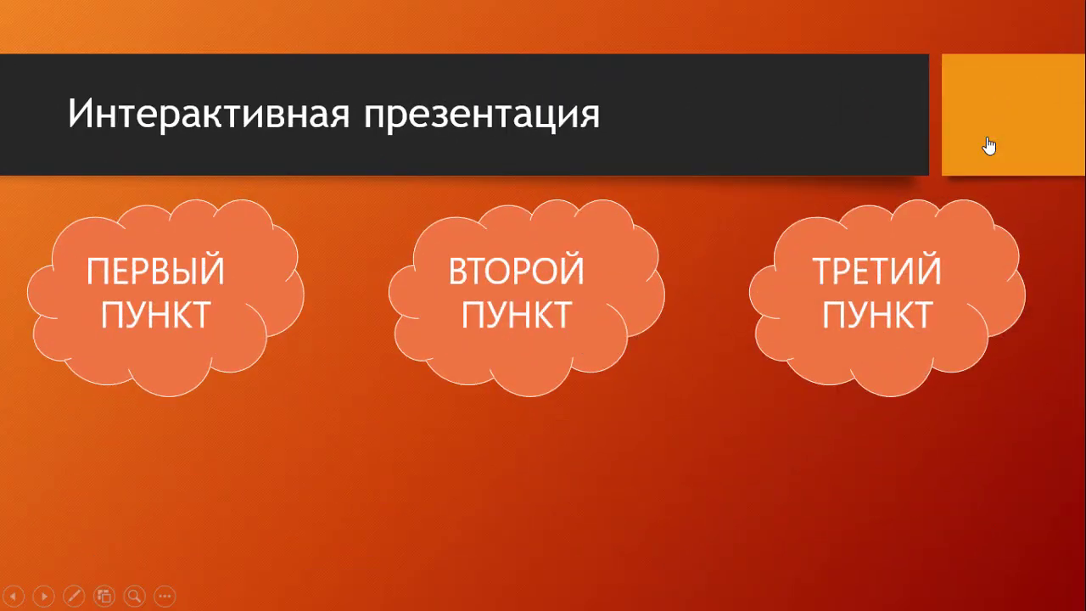
{"action": "key", "text": "Escape"}
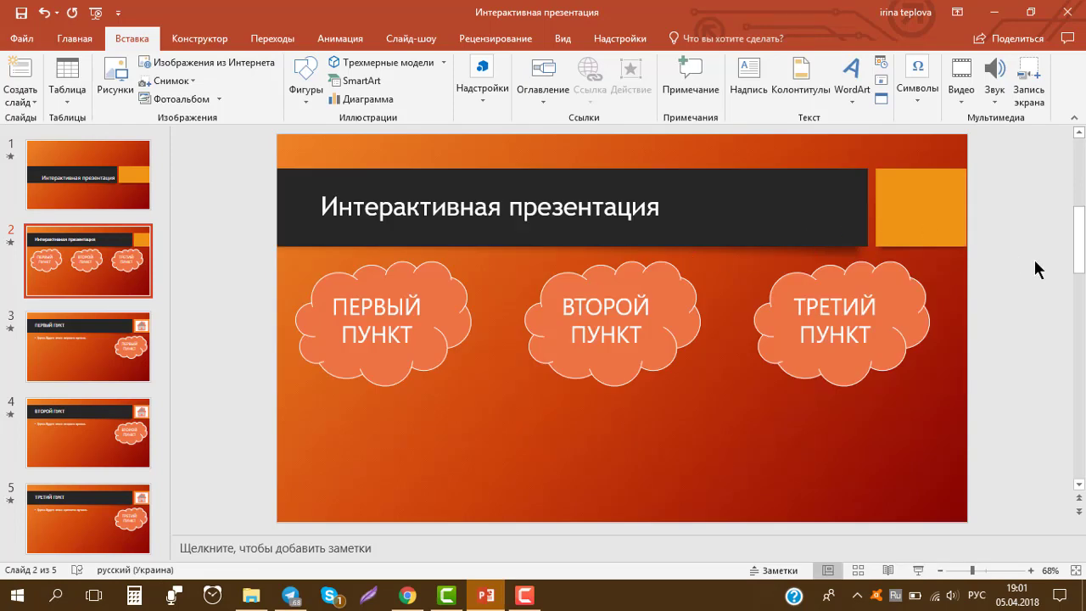
{"action": "scroll", "coordinate": [1034, 268], "scroll_direction": "down", "scroll_amount": 3}
{"action": "scroll", "coordinate": [1035, 268], "scroll_direction": "up", "scroll_amount": 4}
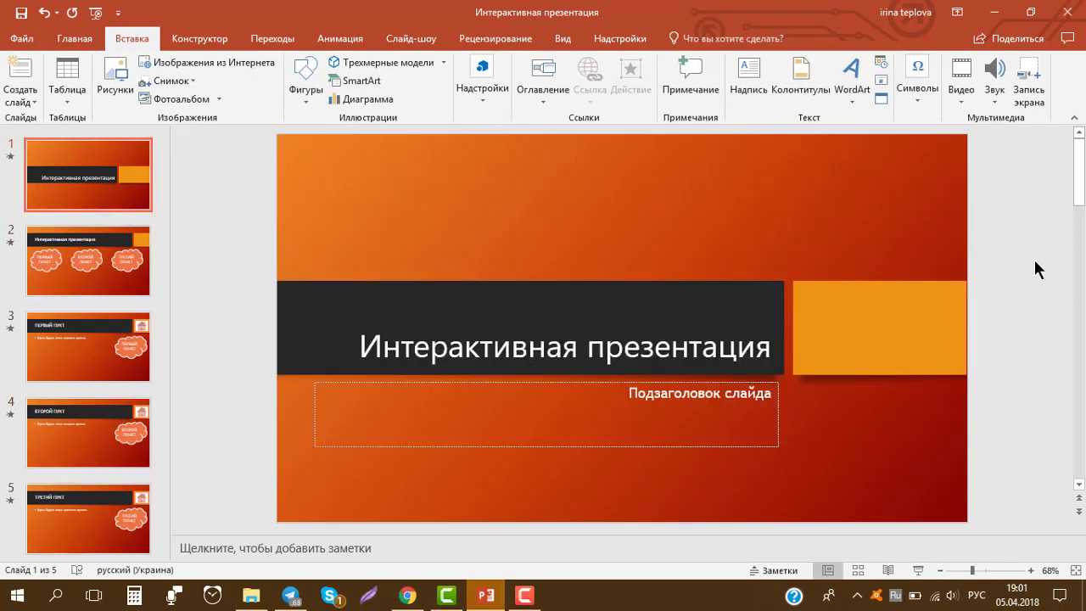